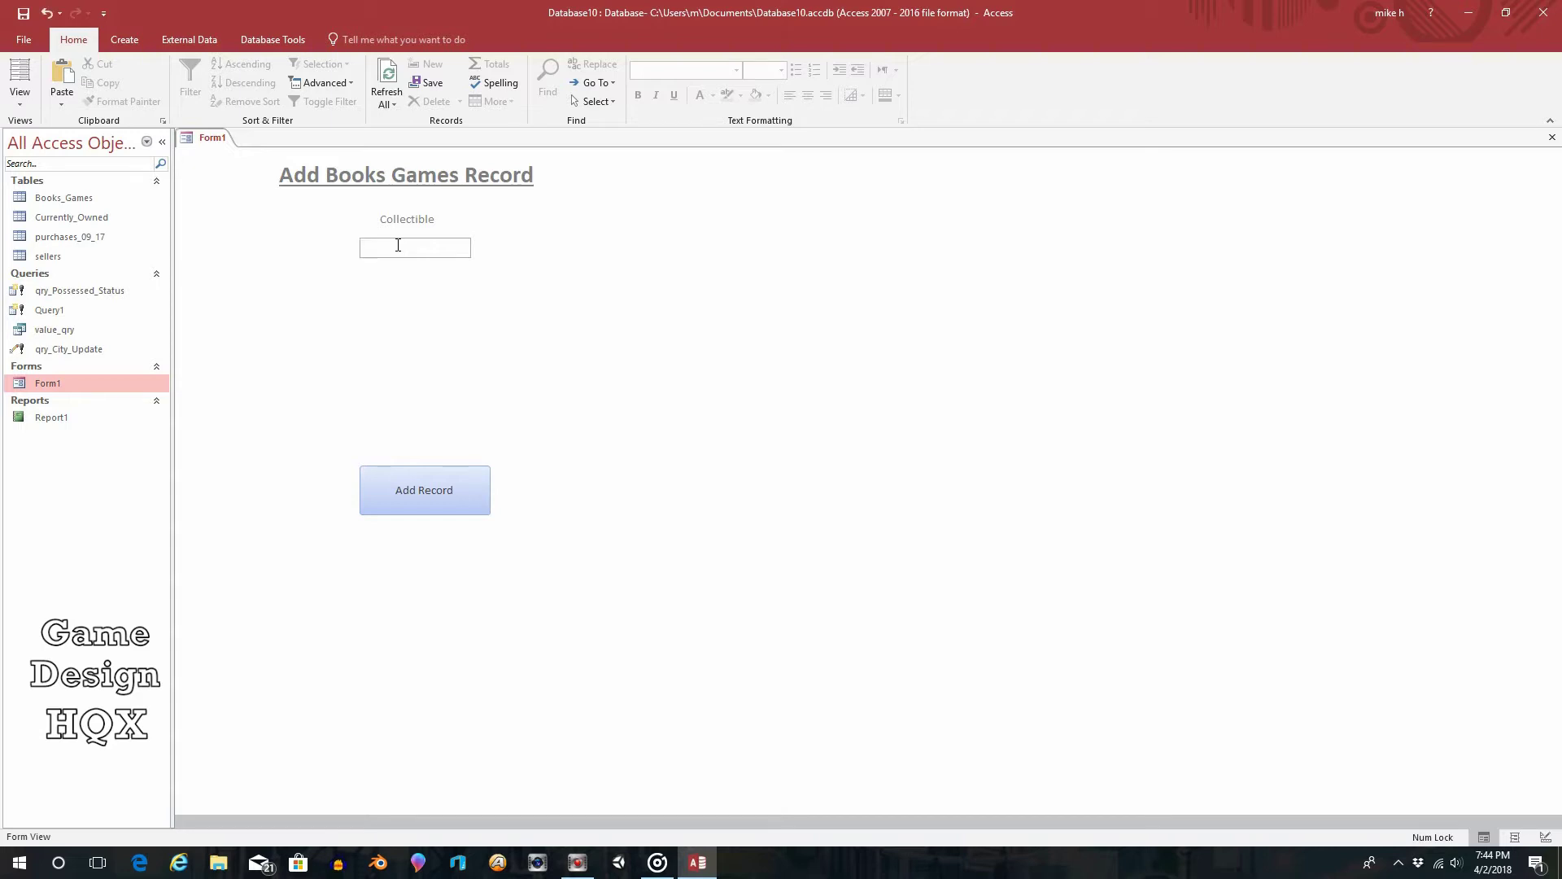
- Enter a space-padded 'test' as the Collectible value and submit it with Add Record
text(test)
click(445, 491)
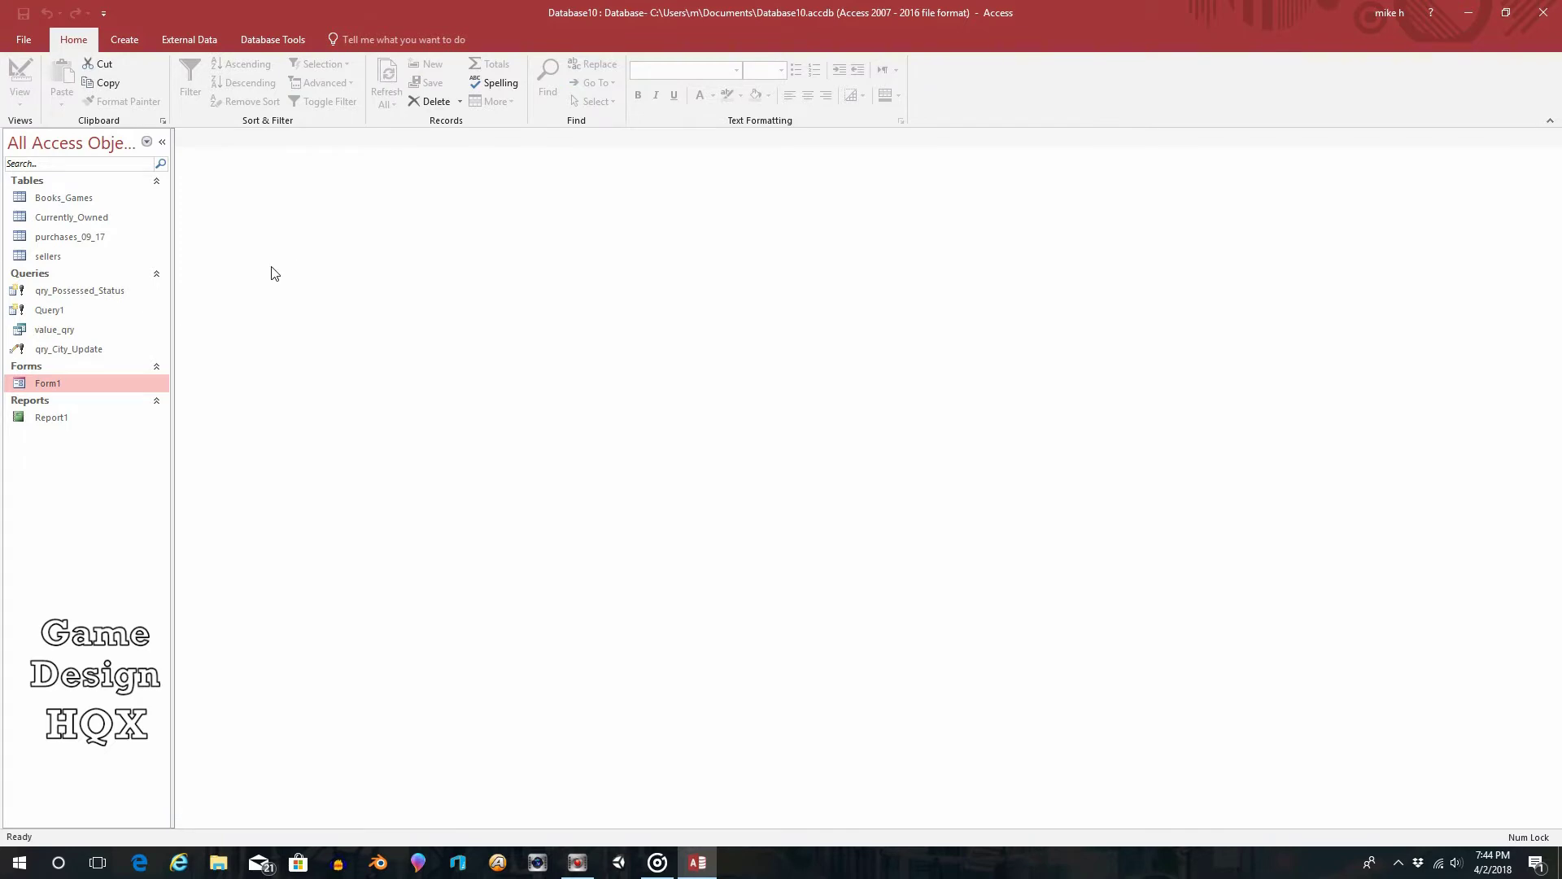
- Open the Books_Games table and delete the padded 'test' record, confirming with Yes
double_click(81, 198)
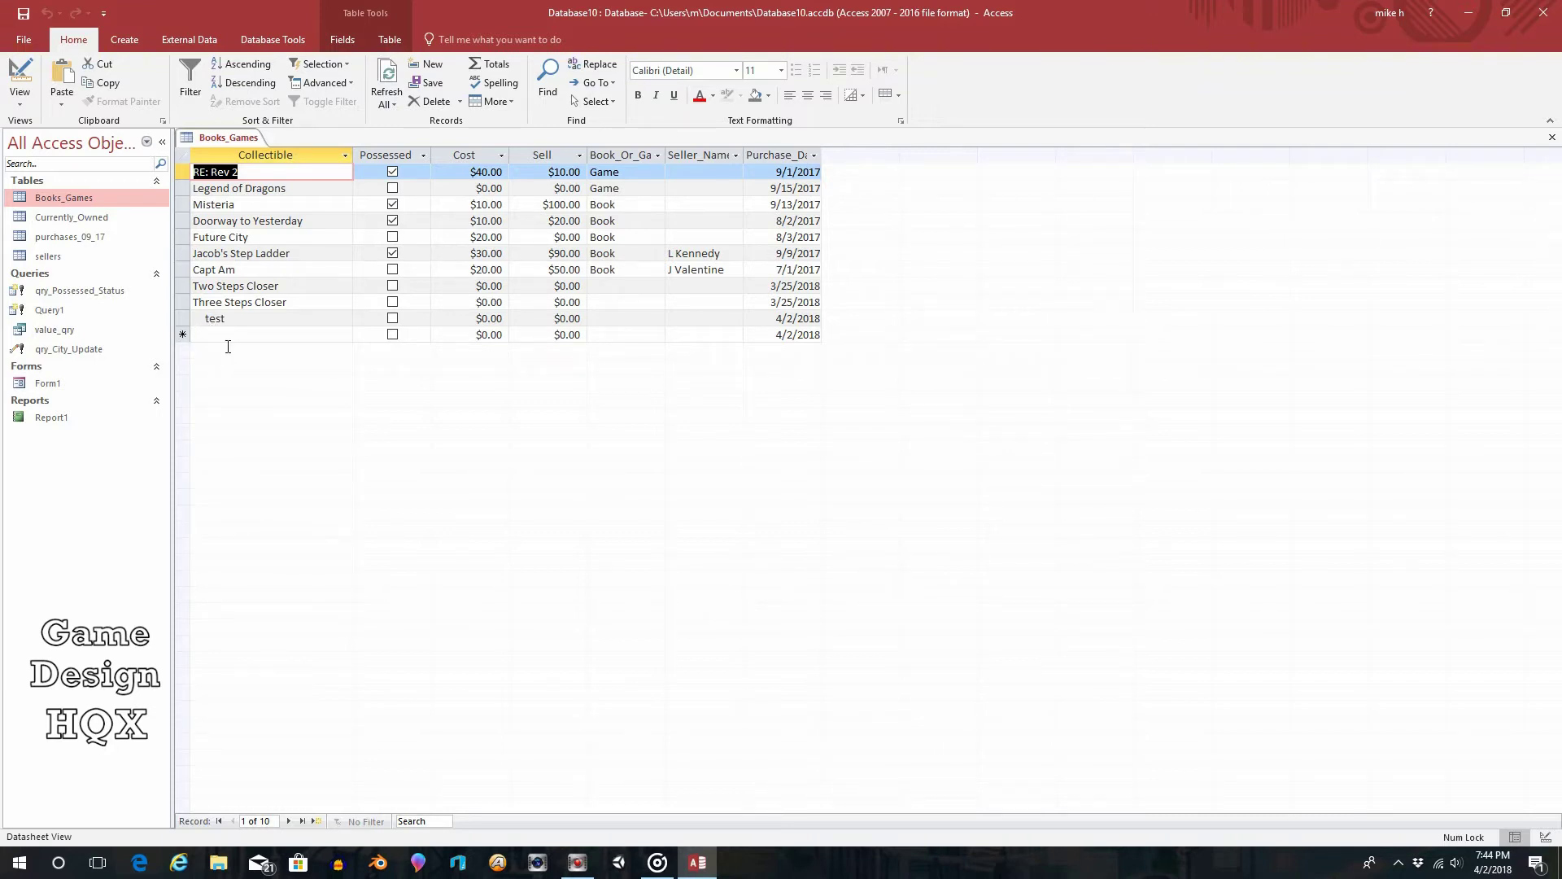
click(184, 318)
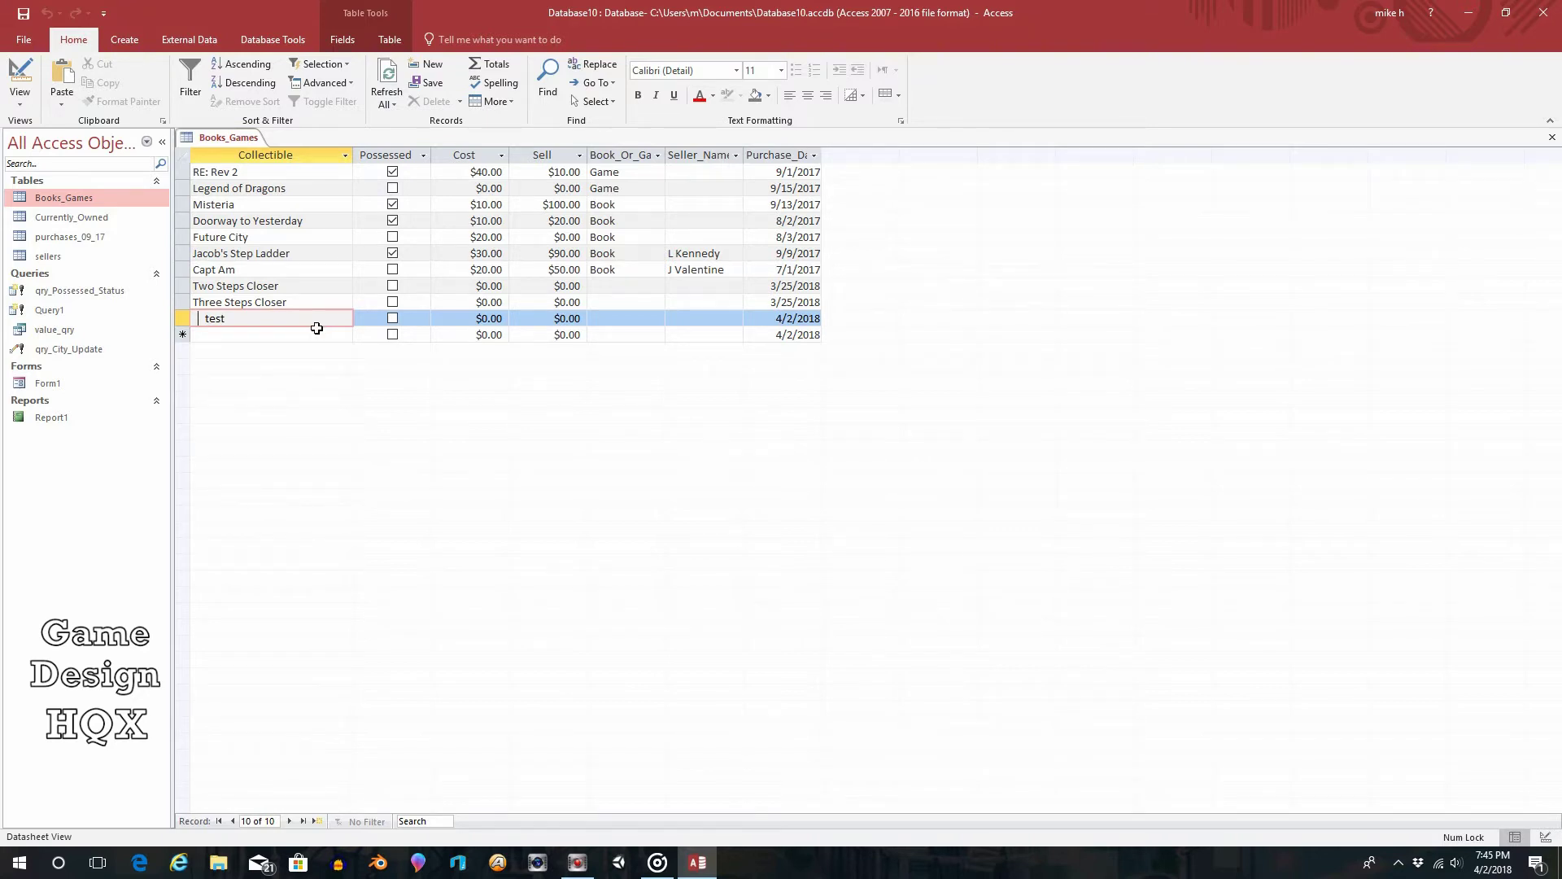
click(178, 319)
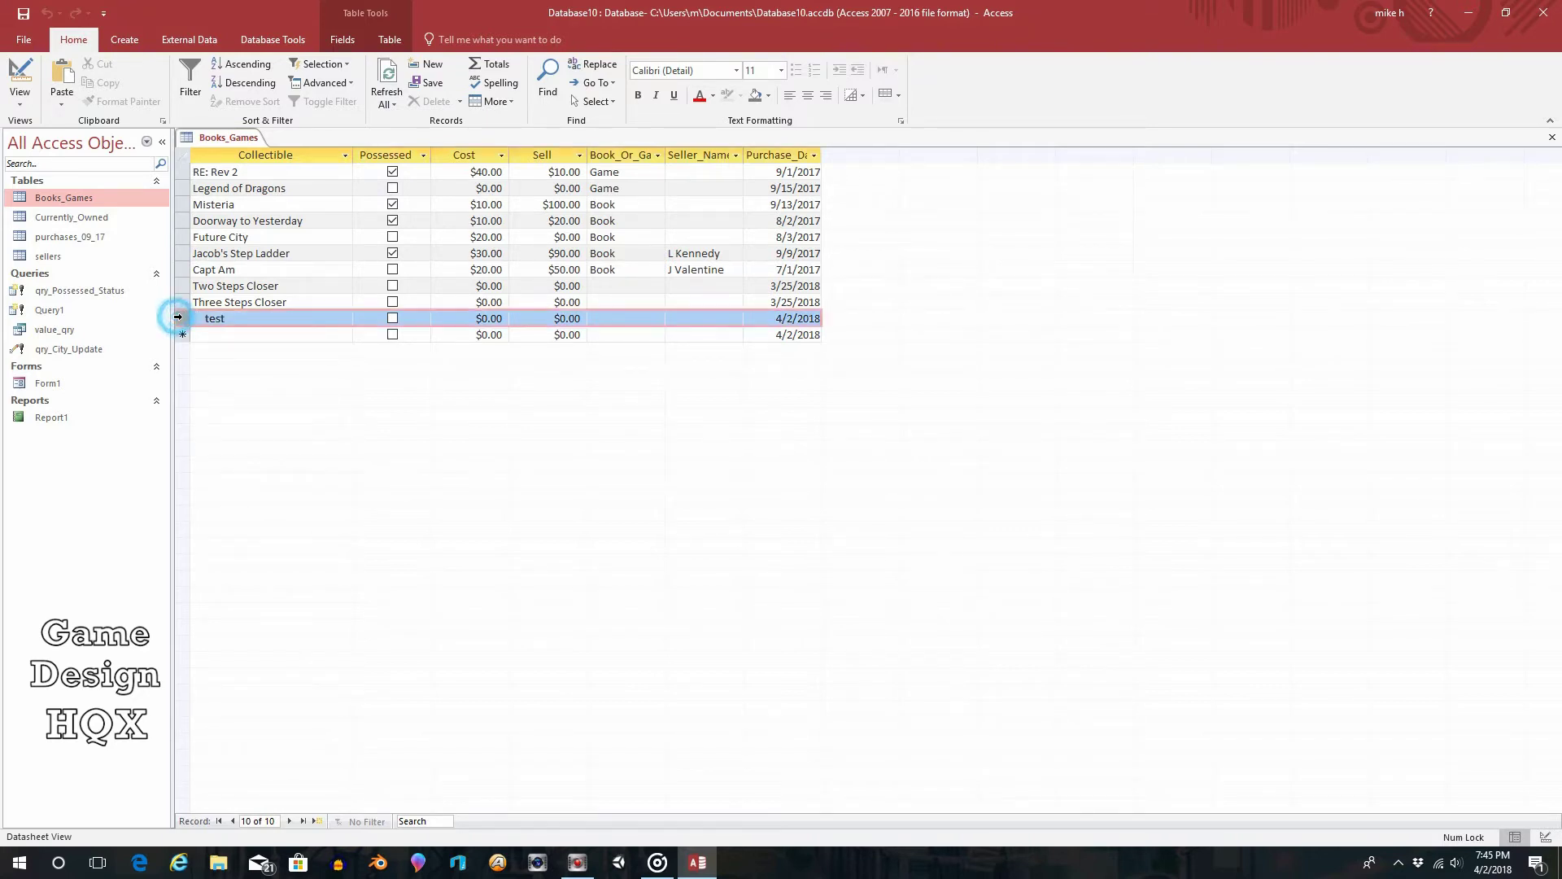
right_click(179, 318)
click(222, 356)
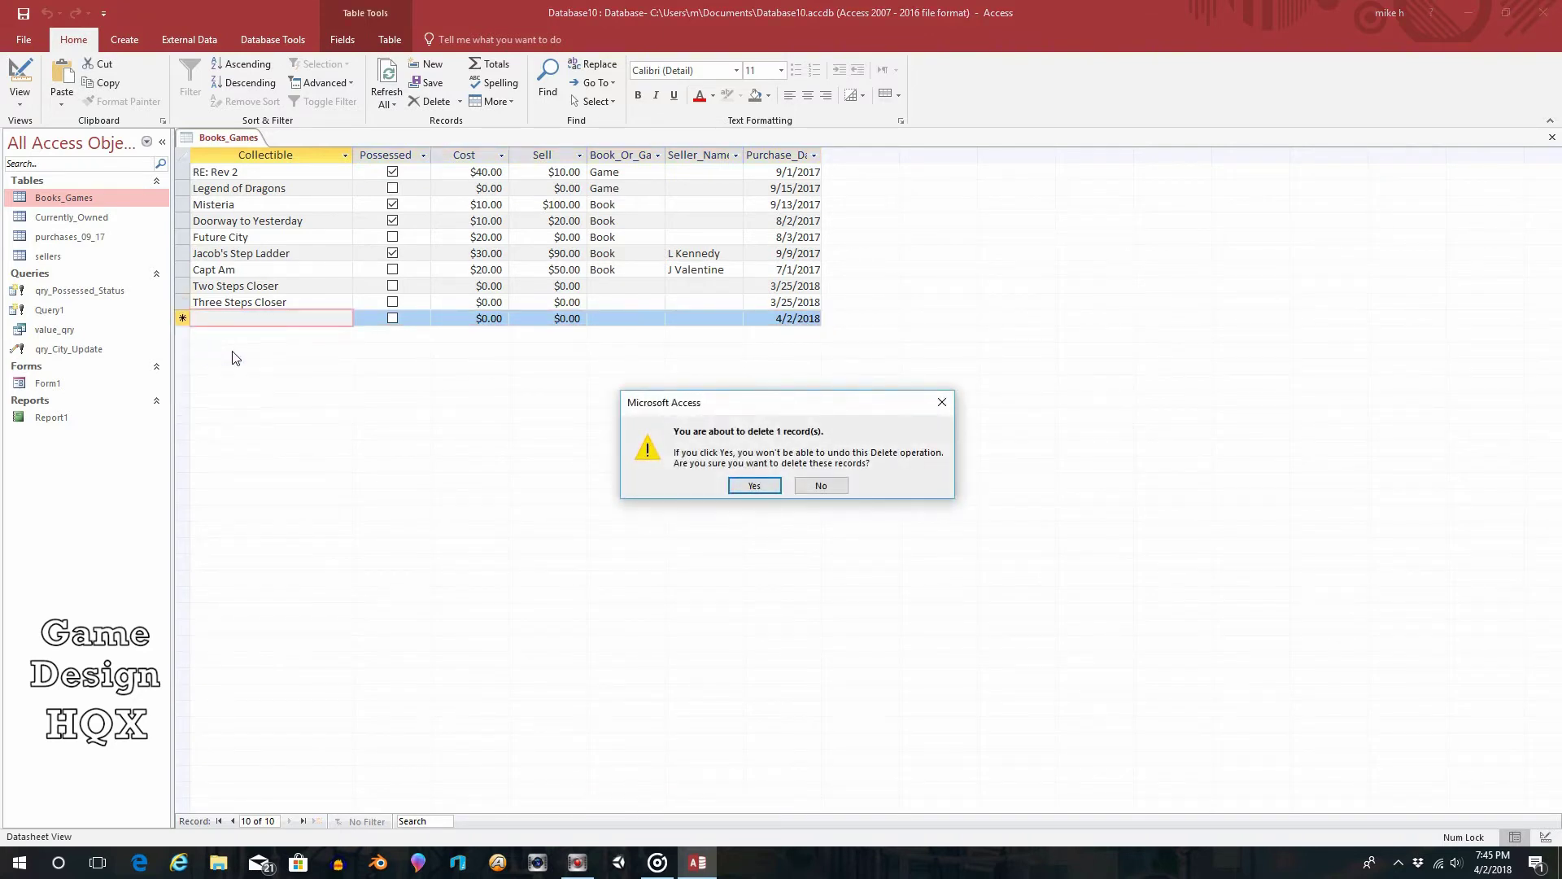
click(750, 486)
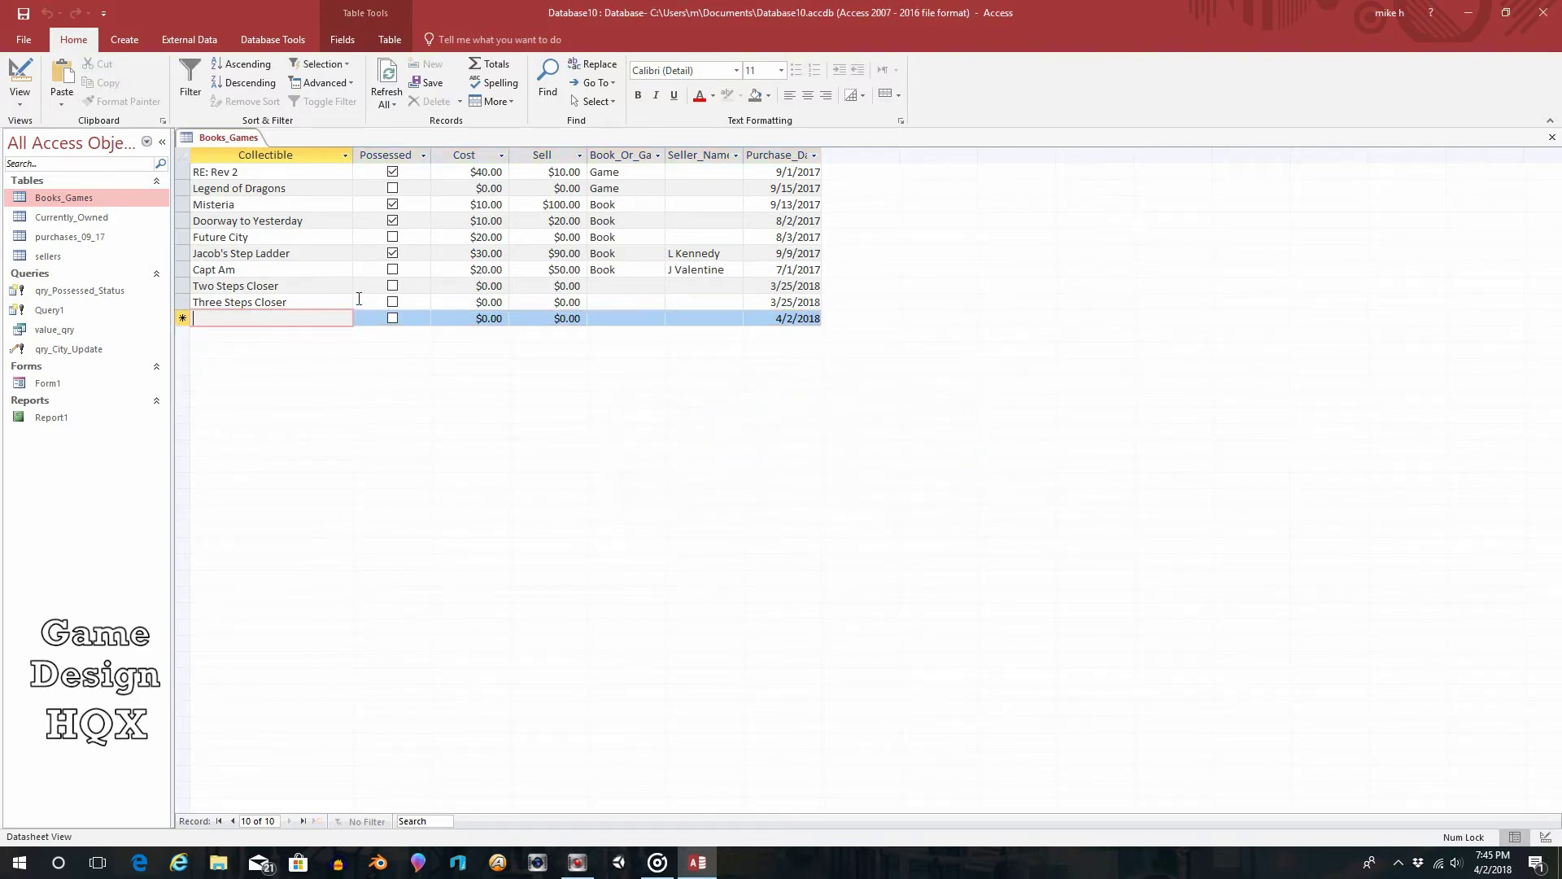
- Close Books_Games and open the Add Books Games Record form in Design View
click(1552, 137)
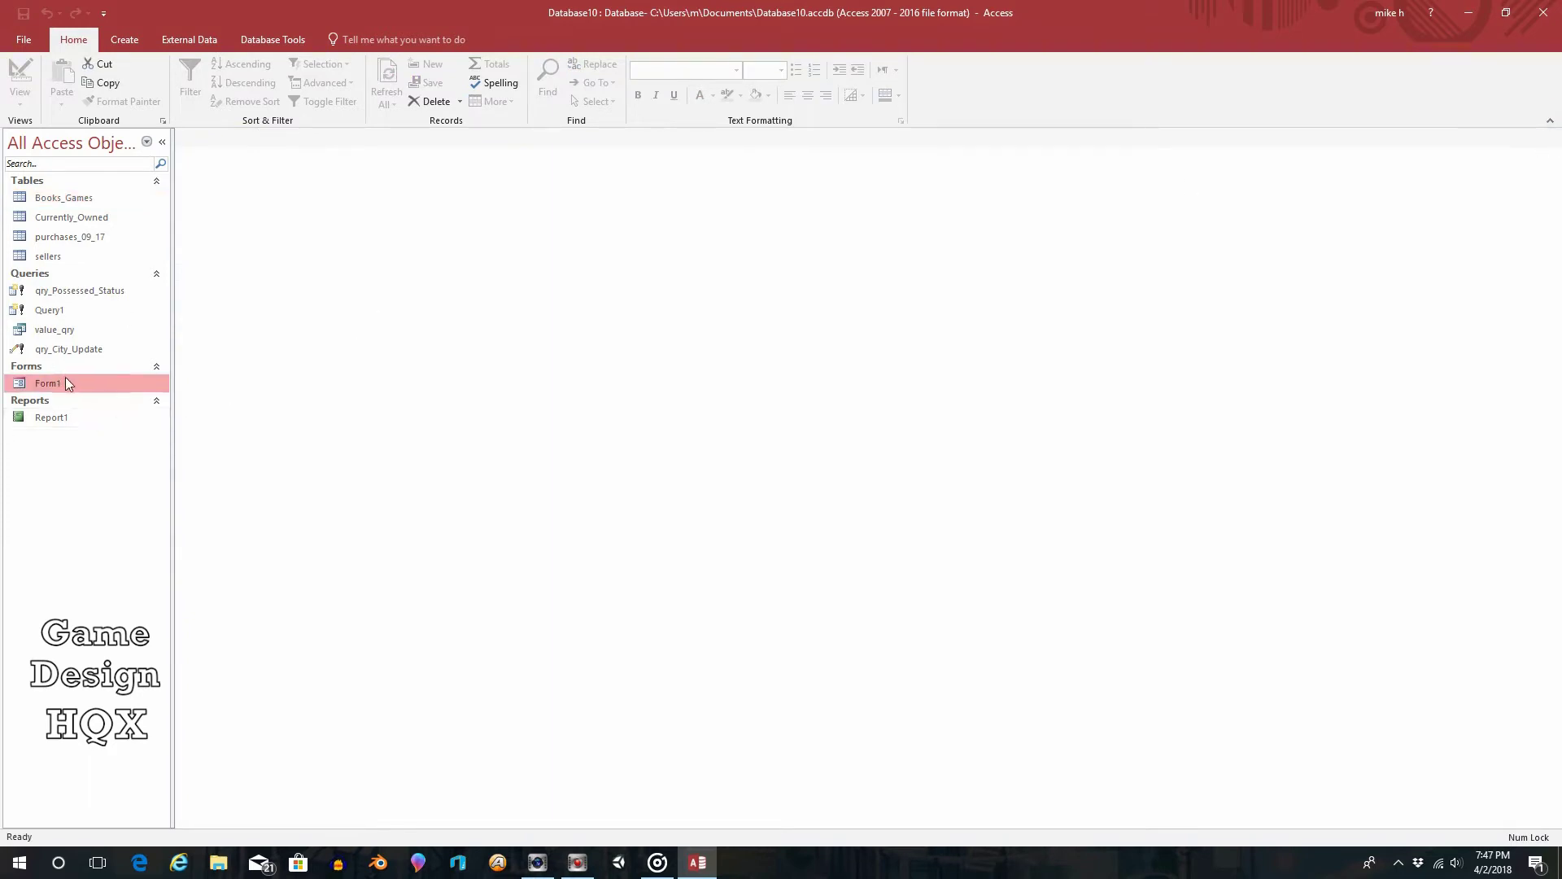
double_click(67, 383)
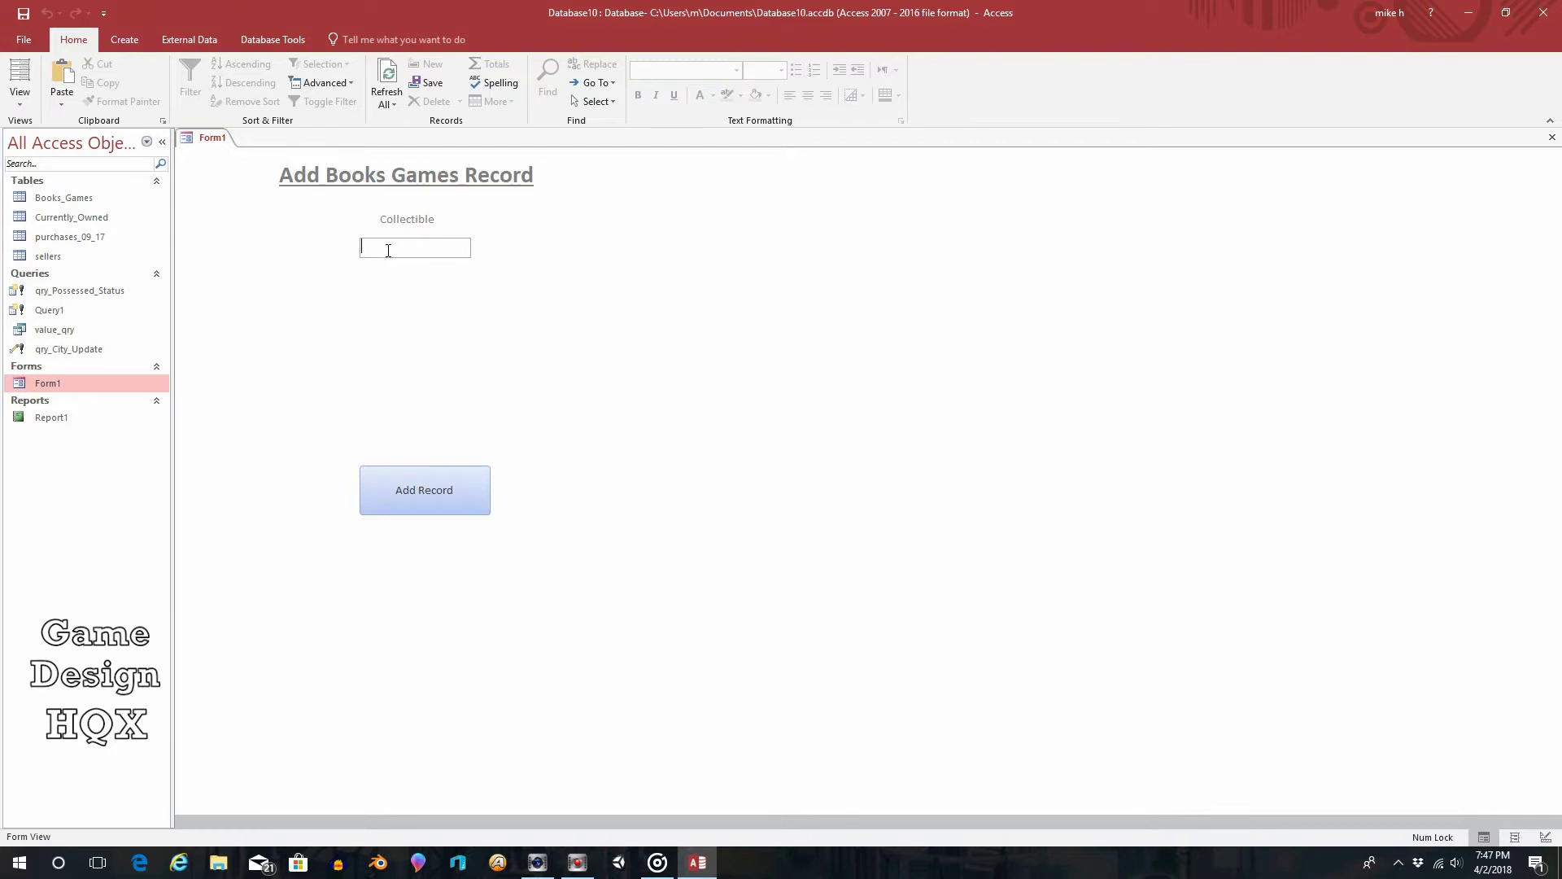
click(18, 98)
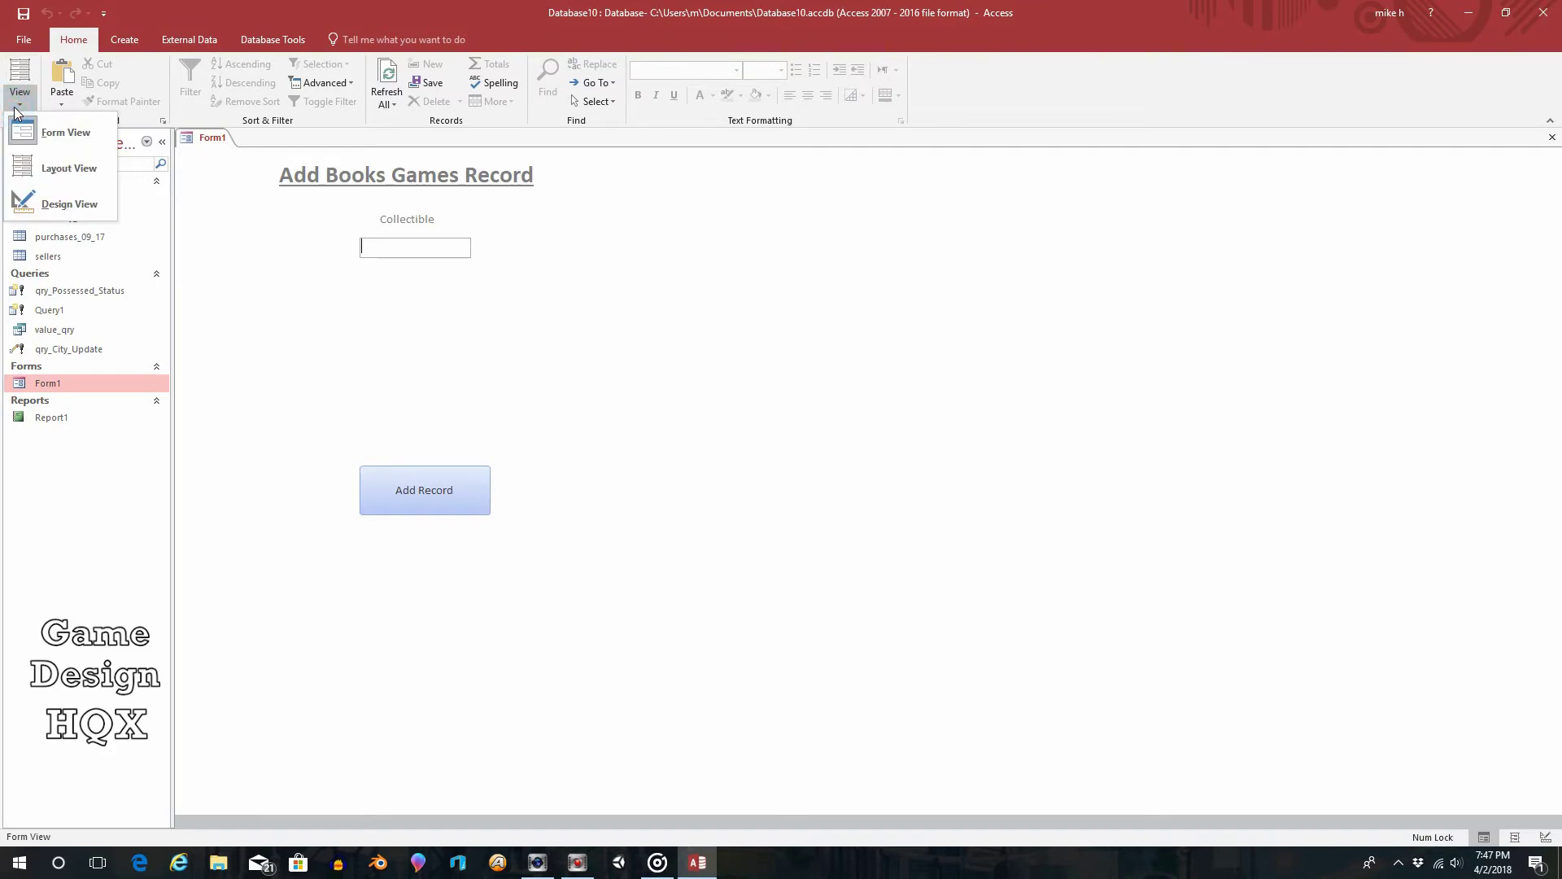
click(49, 204)
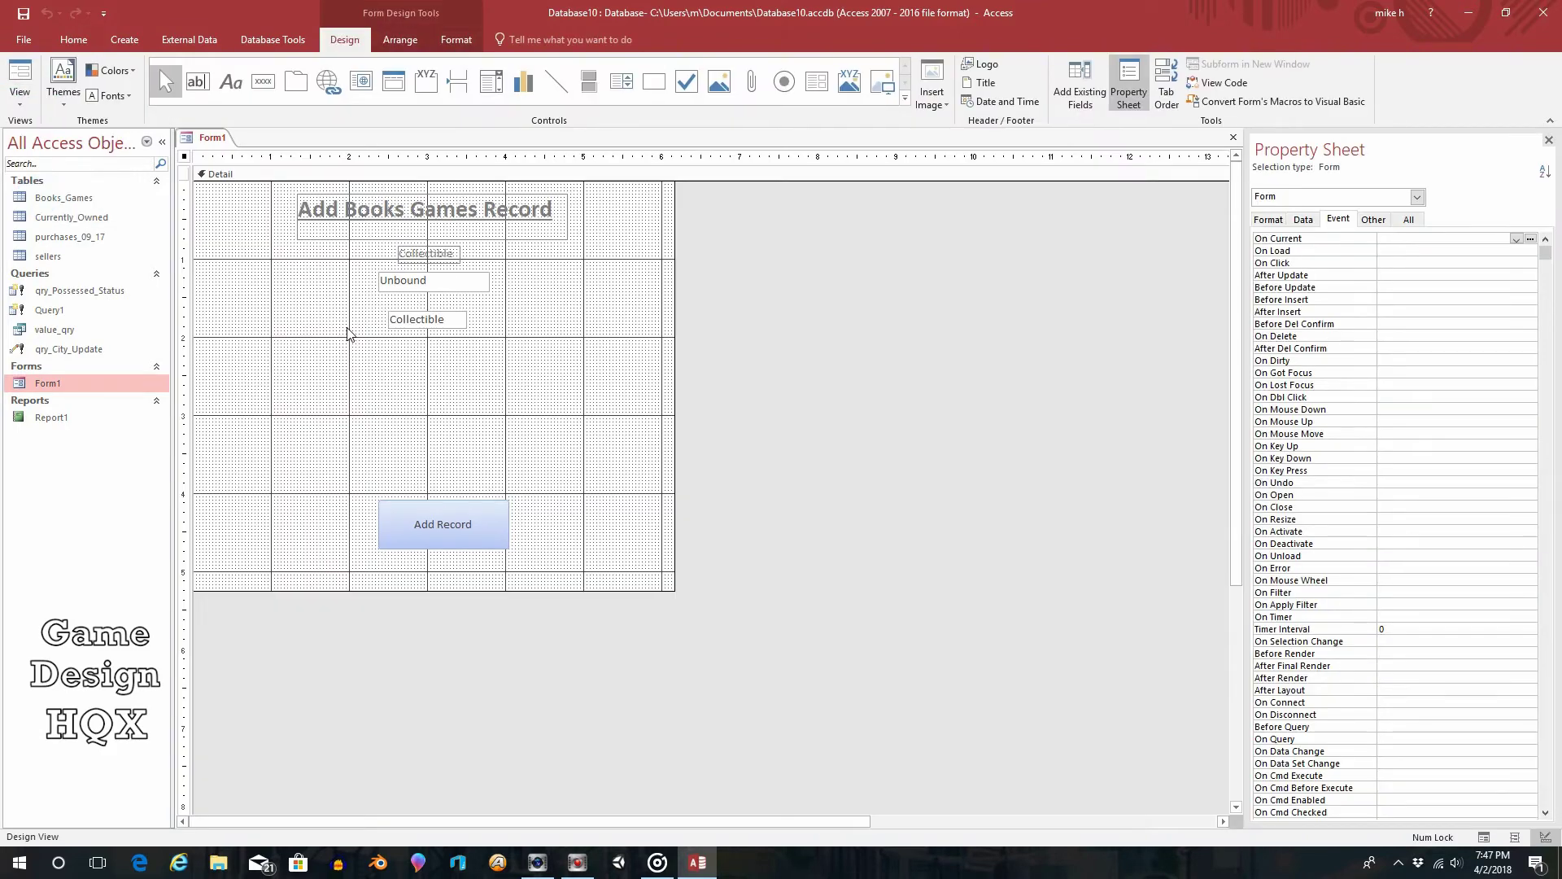
- Review the text box, form and Add Record button events, then open the button's On Click code
click(453, 286)
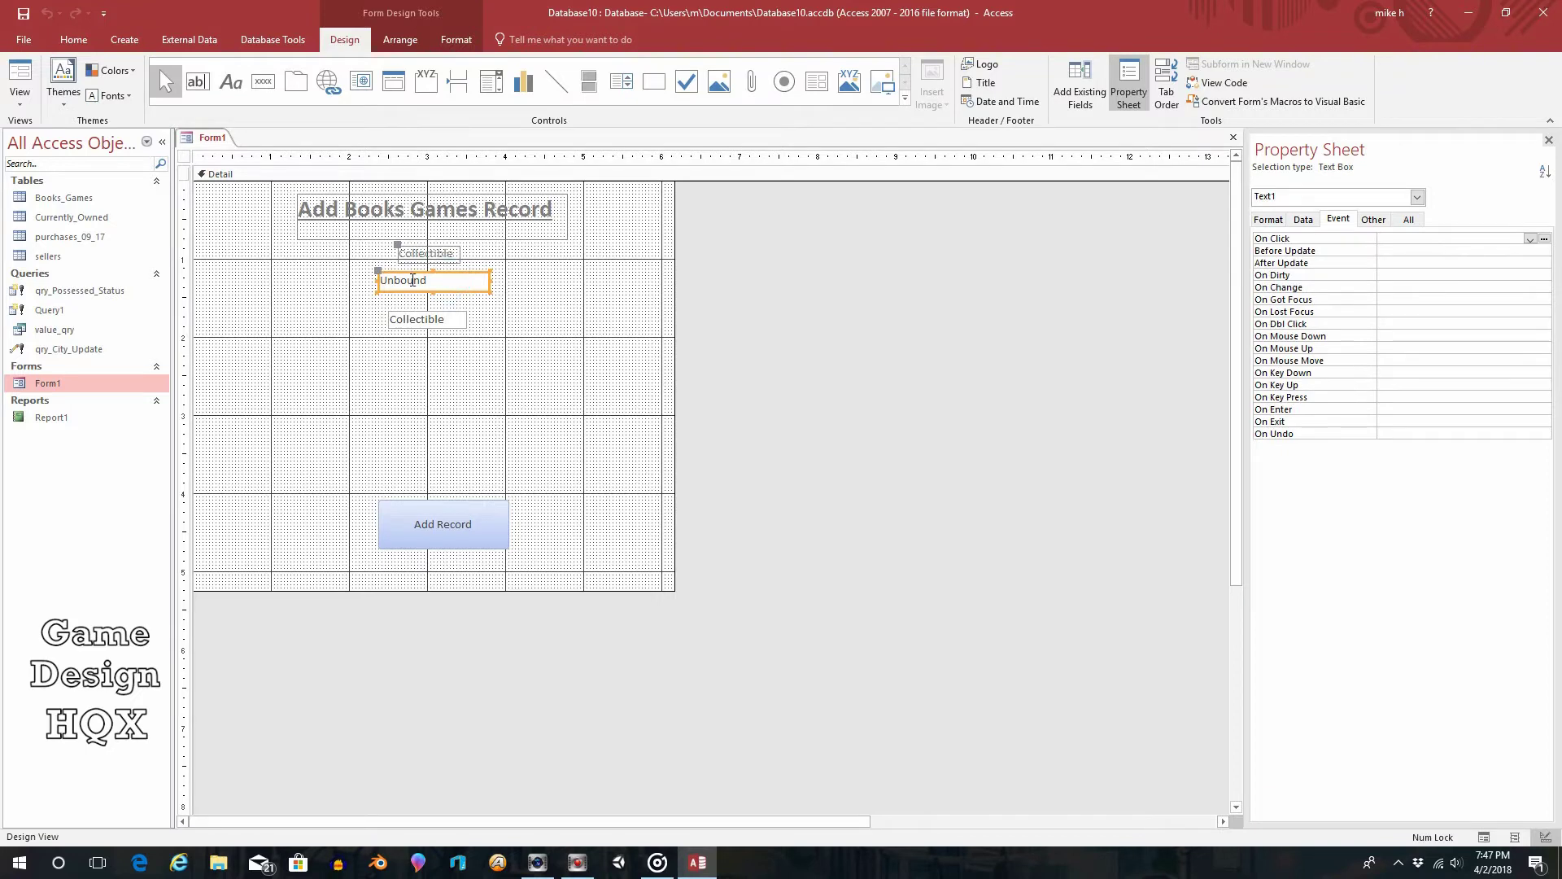
click(433, 525)
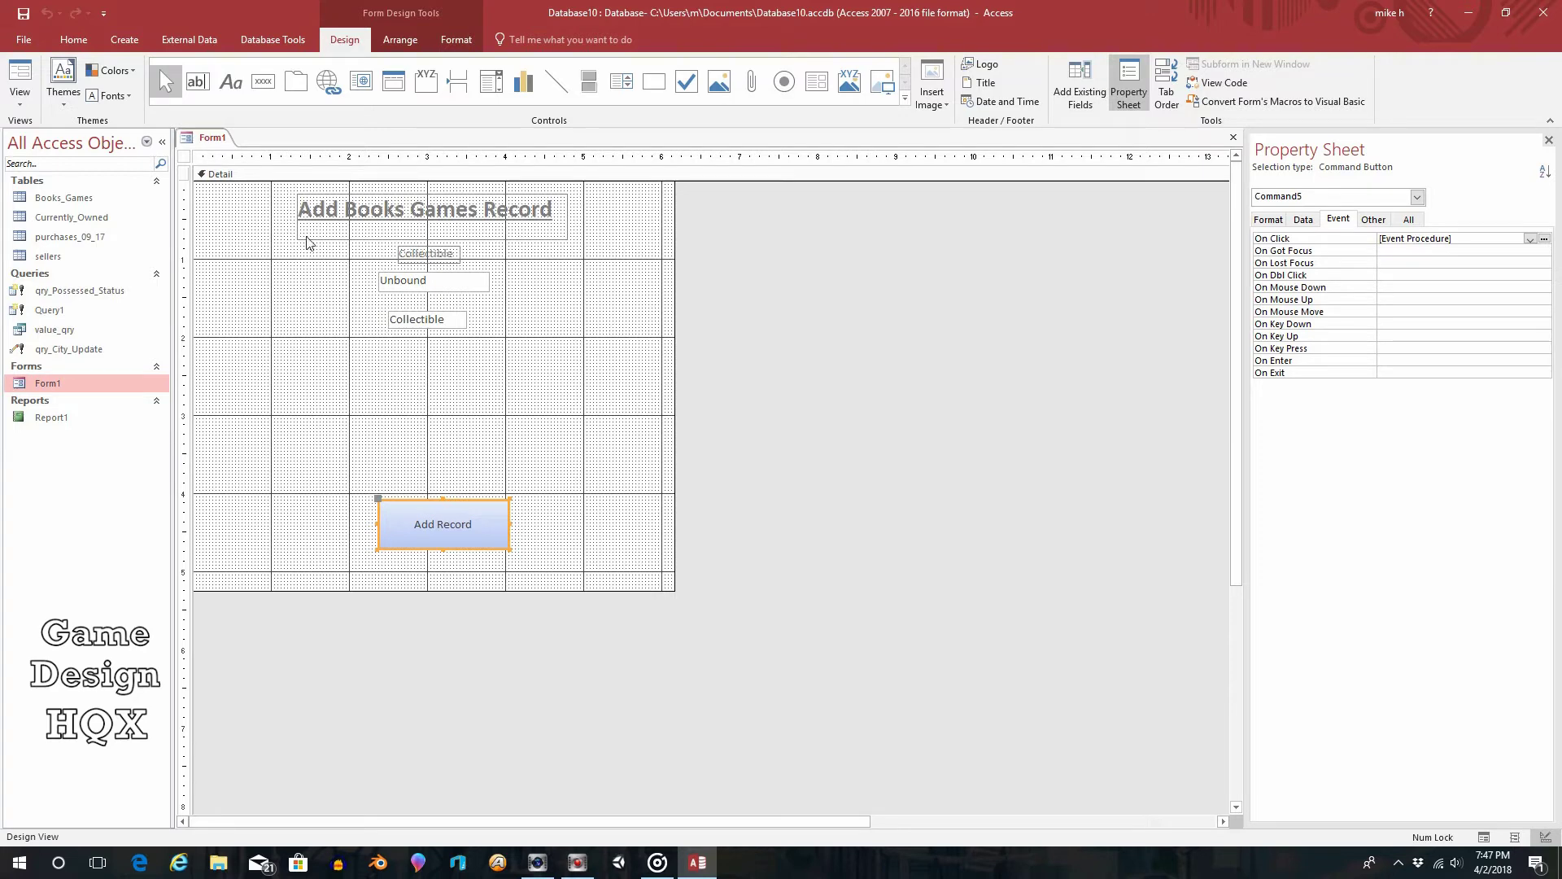
click(184, 156)
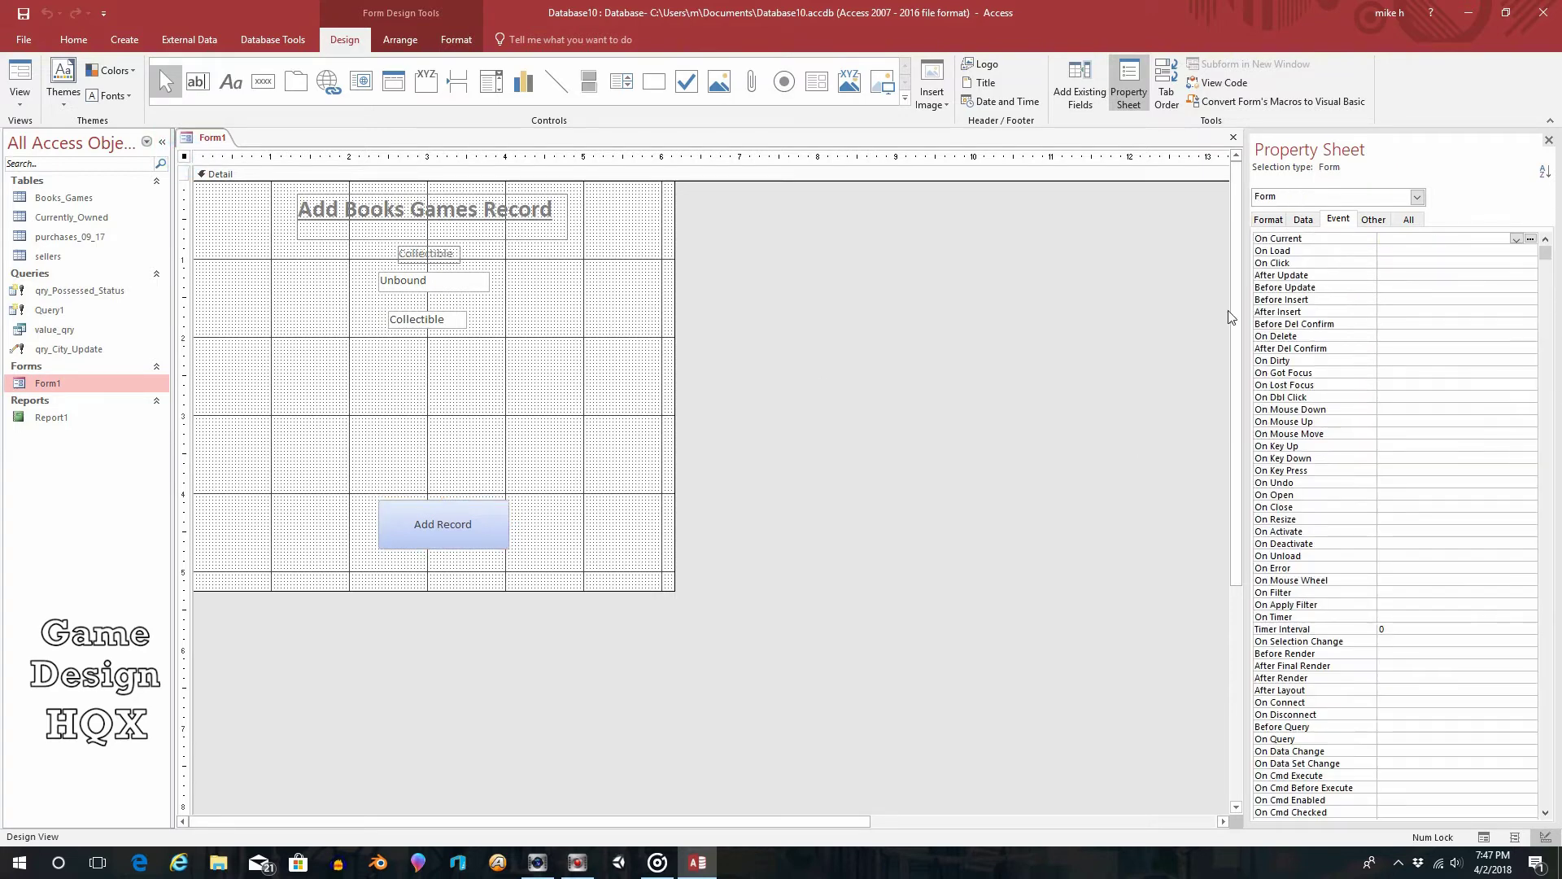
click(391, 281)
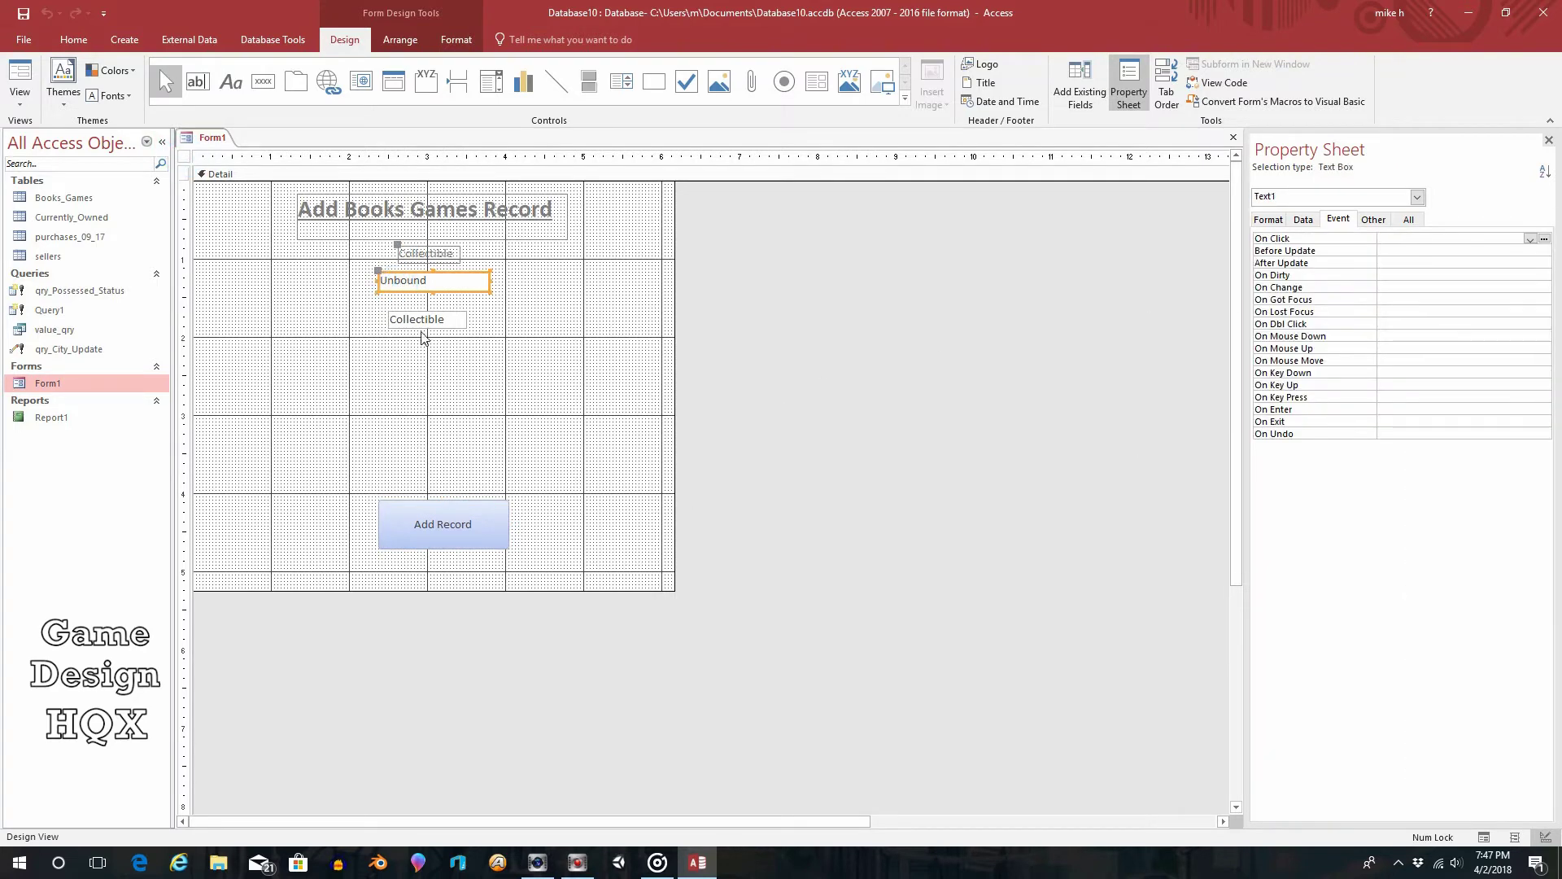
click(422, 530)
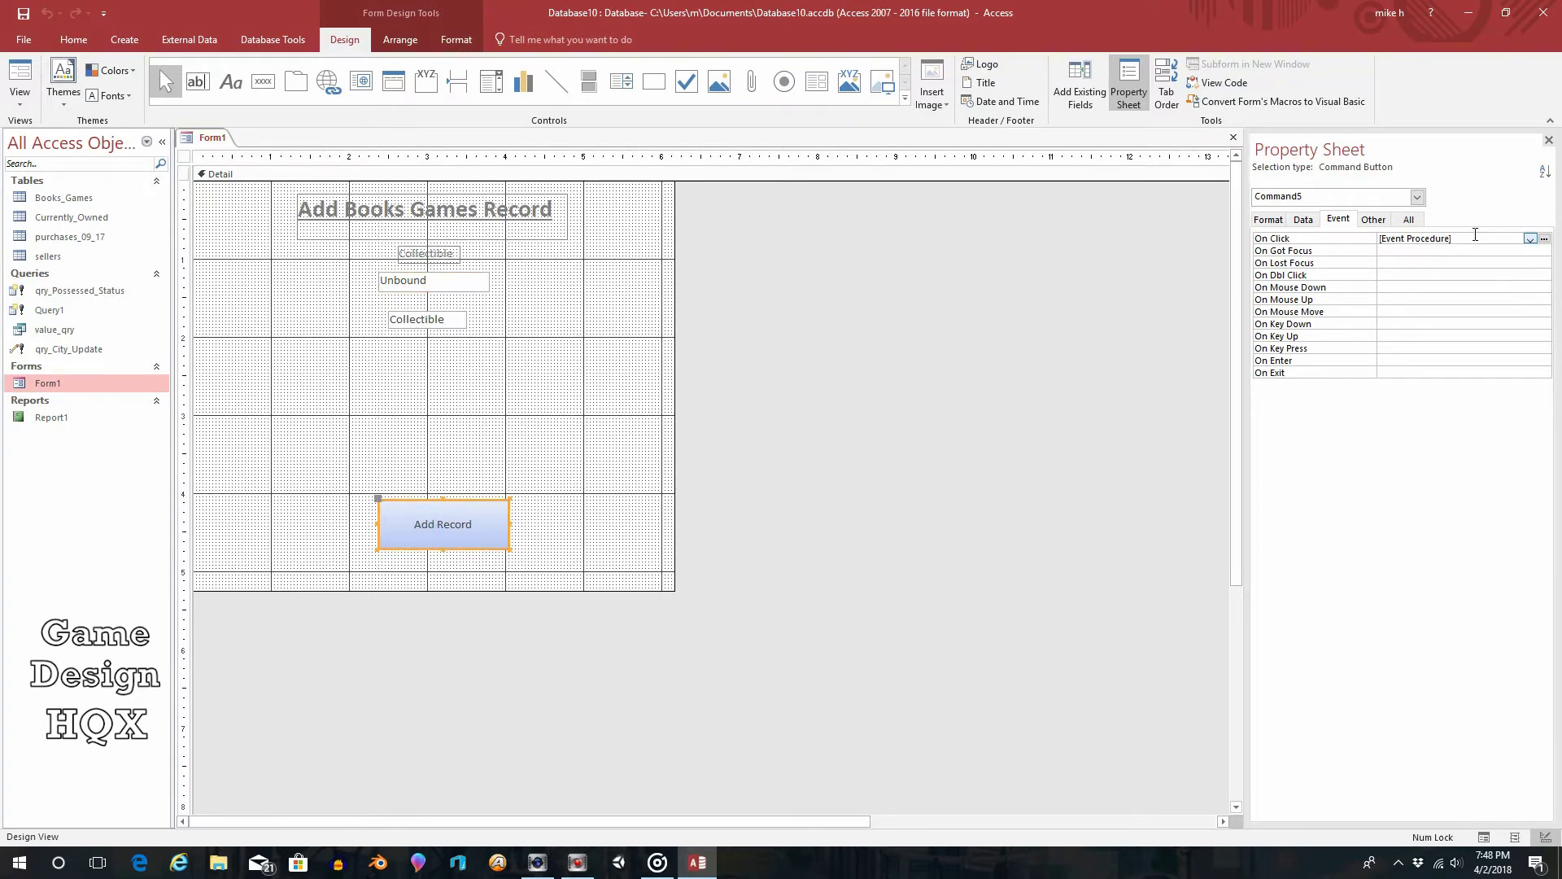
click(1544, 239)
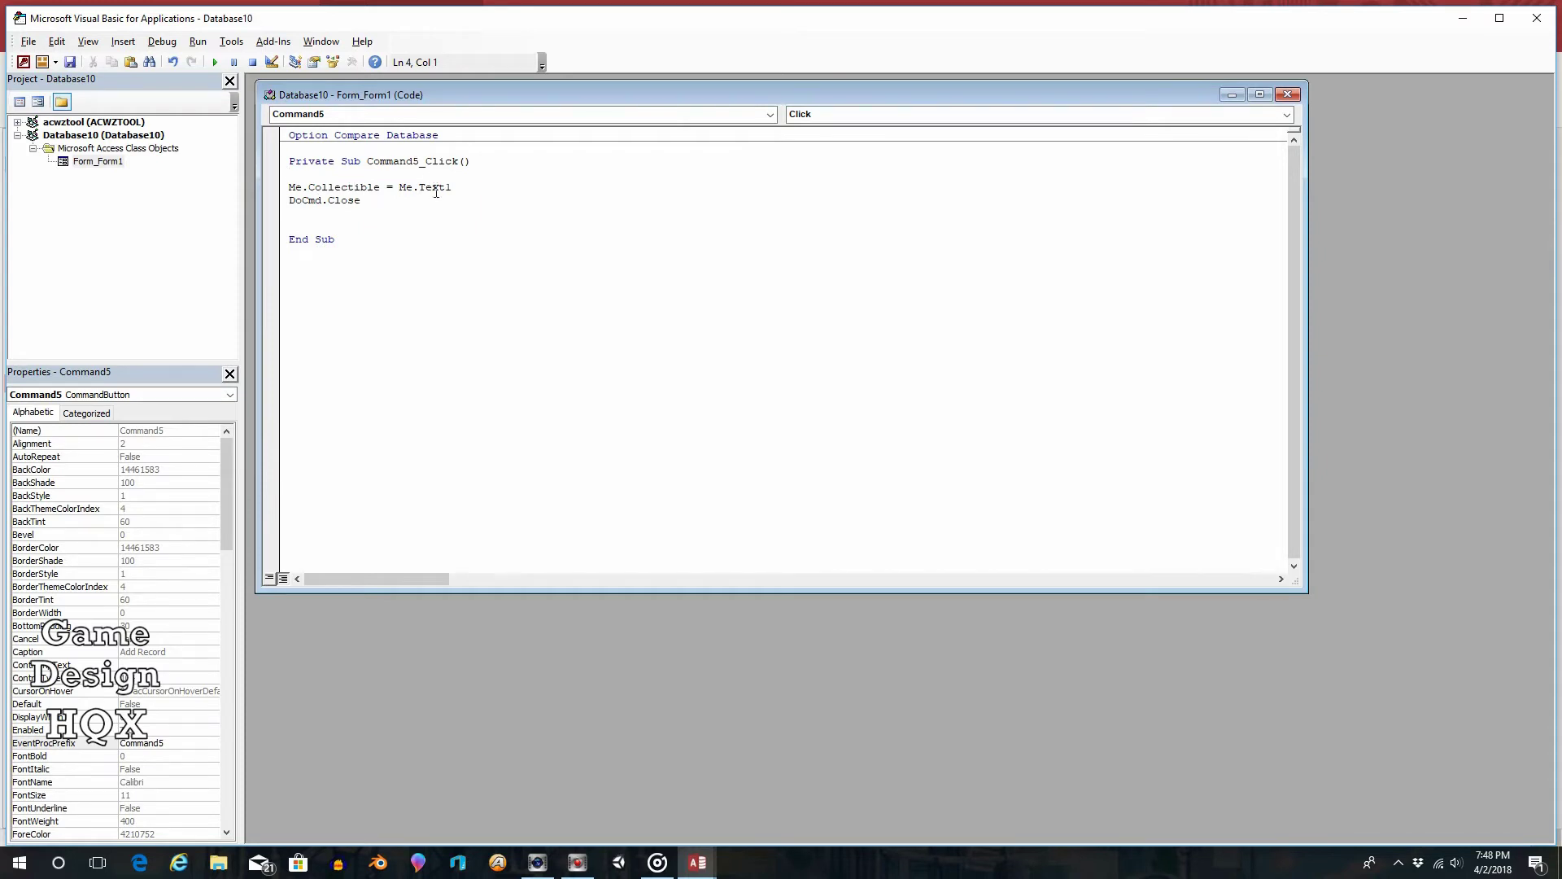
- Undo an accidental move of Text1, restoring the Me.Collectible = Me.Text1 line
drag(456, 185, 423, 200)
click(56, 42)
click(85, 55)
drag(452, 187, 420, 188)
click(479, 187)
drag(360, 187, 367, 187)
click(462, 187)
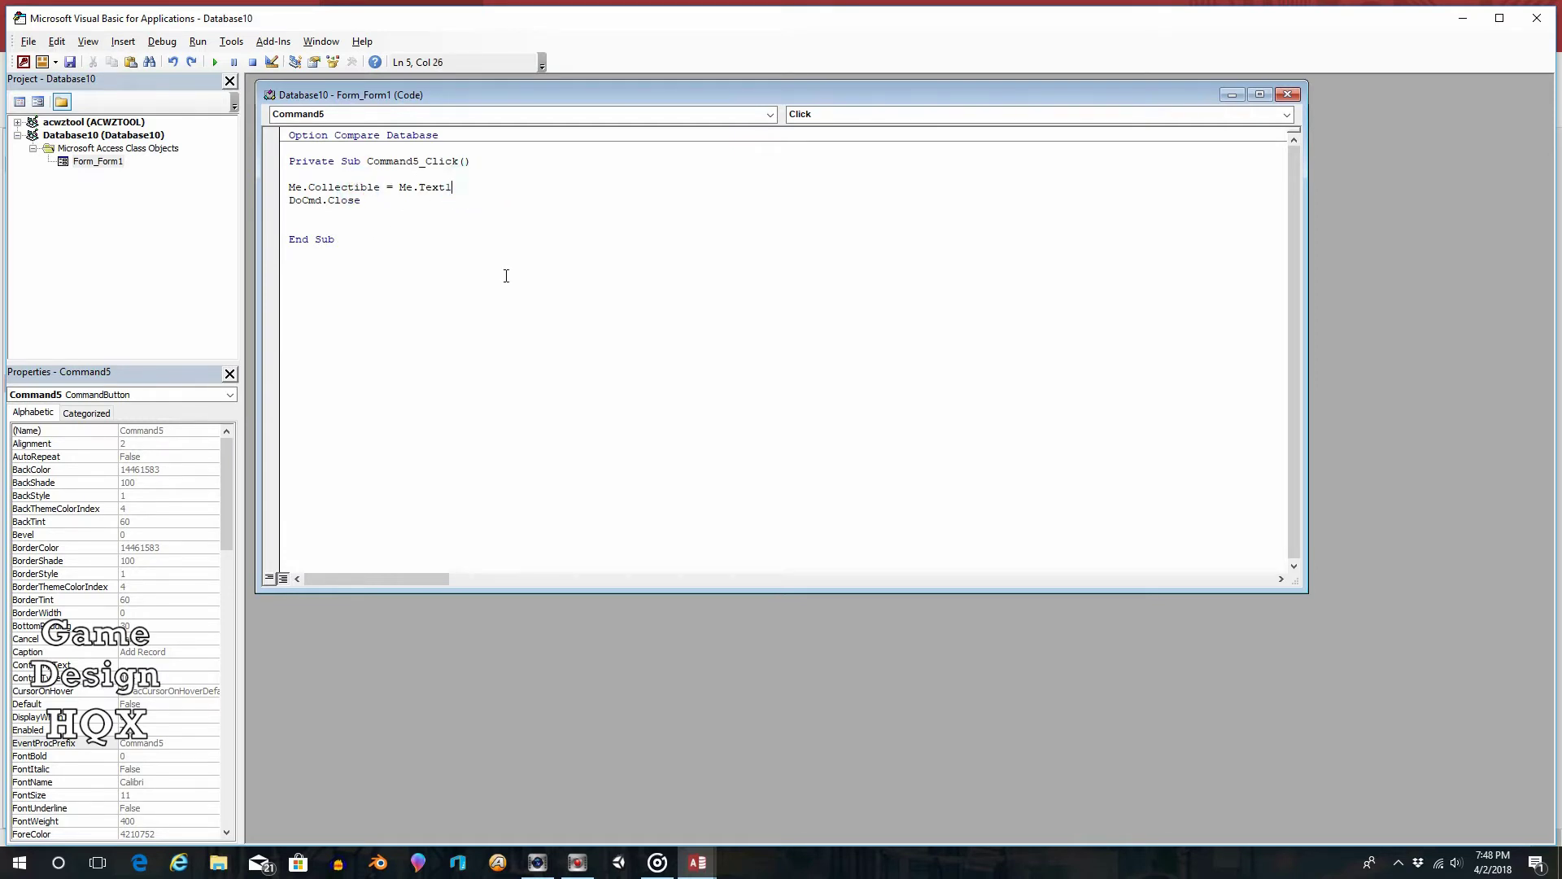
- Wrap Me.Text1 in Trim() so Collectible stores the trimmed value, then close the editor
click(399, 188)
text(TRIM()
click(492, 187)
text())
drag(398, 187, 507, 192)
click(435, 210)
click(1536, 17)
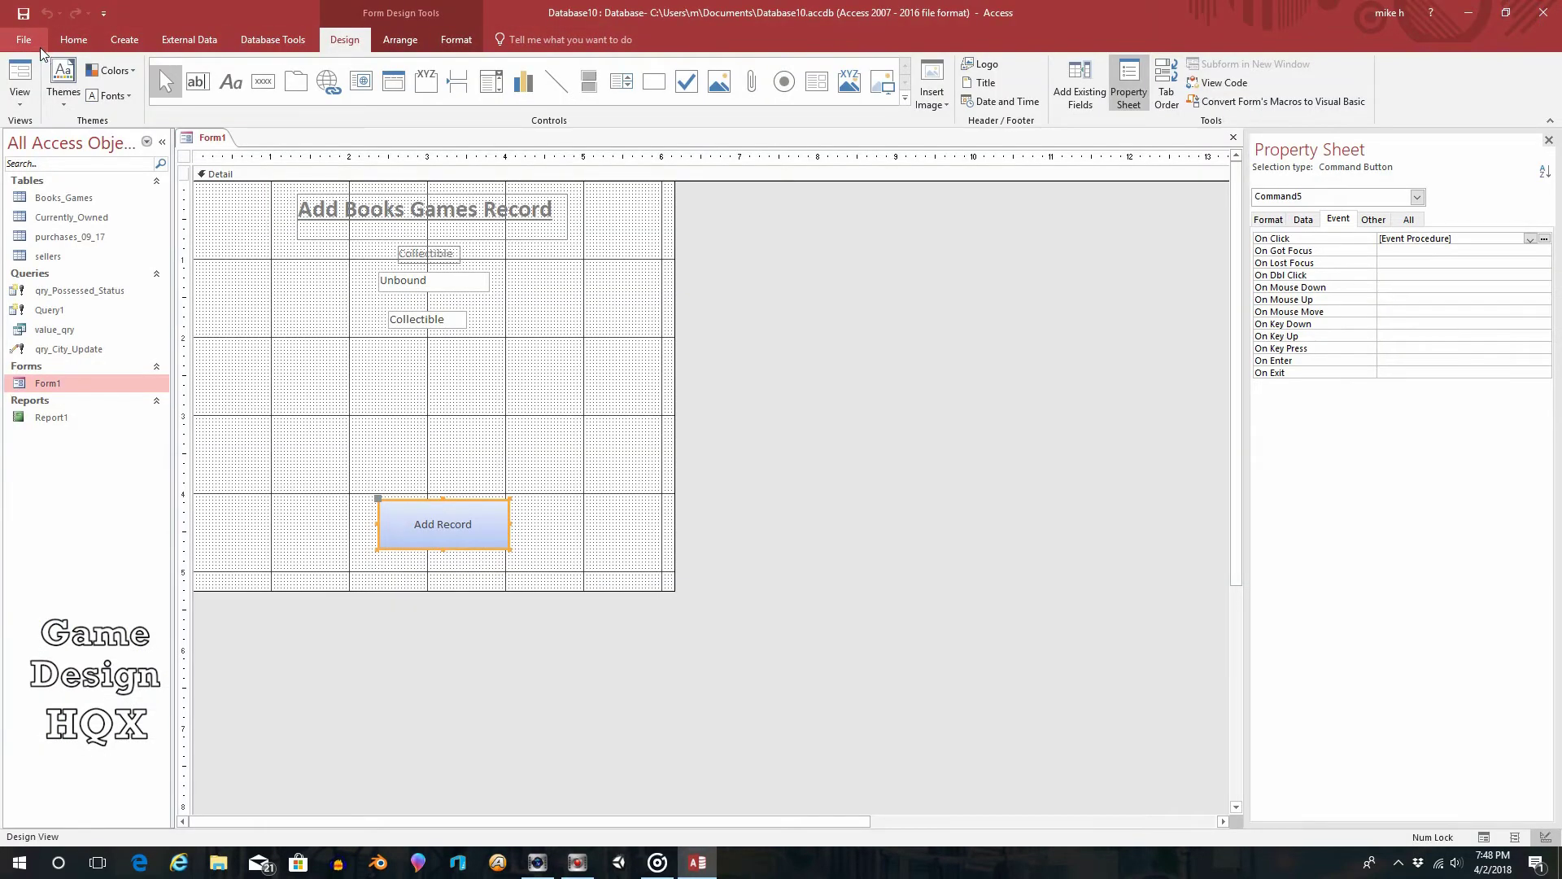
- Save Form1, switch to Form View, and submit a padded 'test' Collectible through Add Record
click(210, 137)
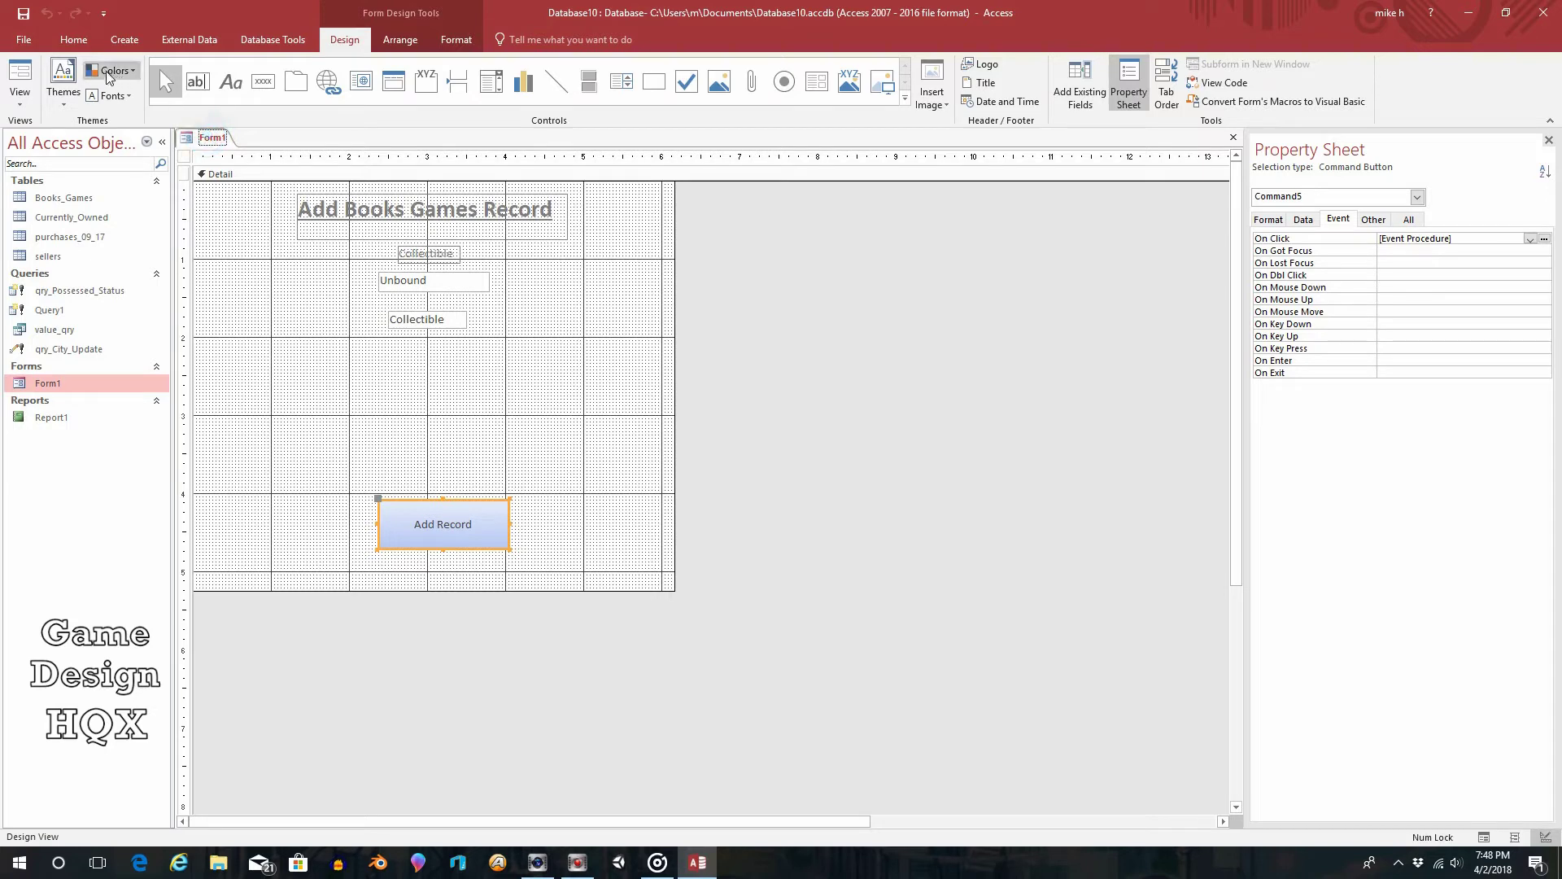
click(21, 14)
click(18, 81)
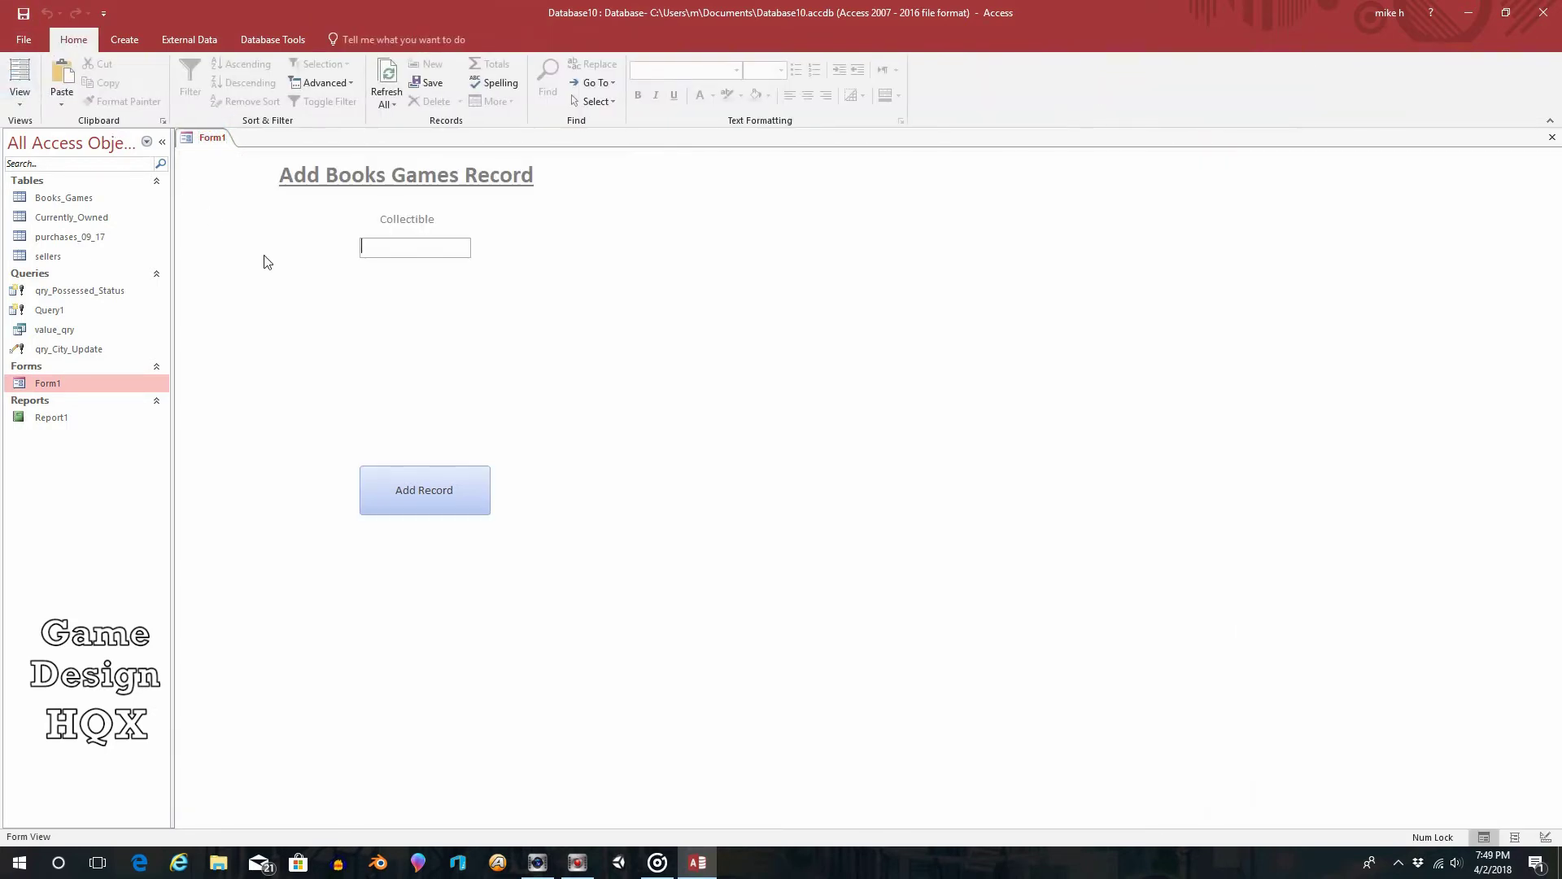
click(430, 252)
text(test)
click(448, 489)
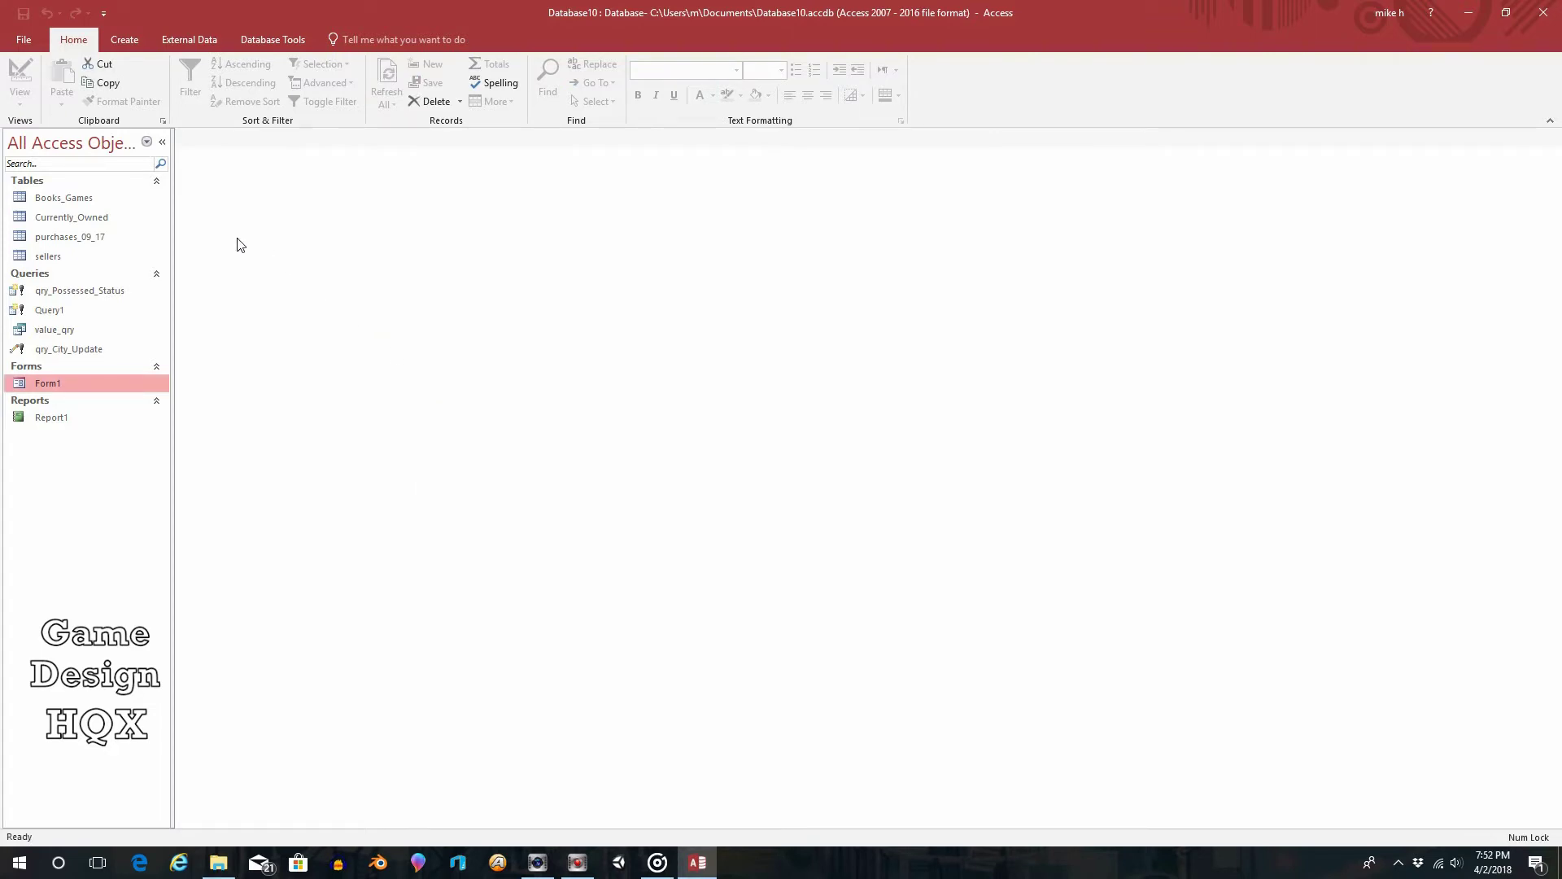
- Open Books_Games, verify 'test' was stored trimmed, delete that record and close the table
click(56, 200)
double_click(55, 200)
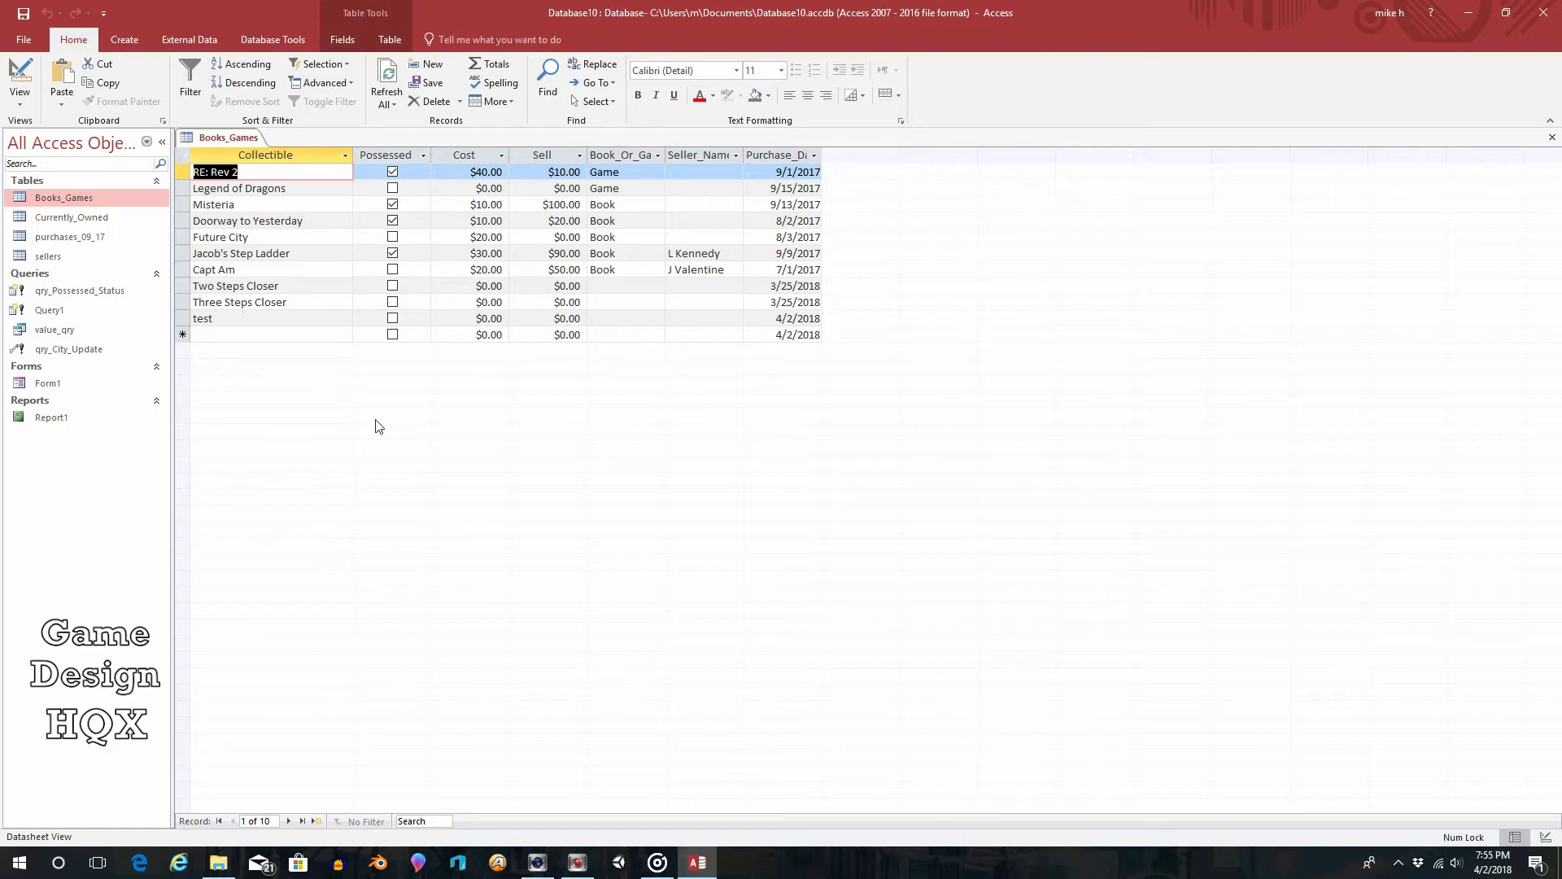
click(184, 318)
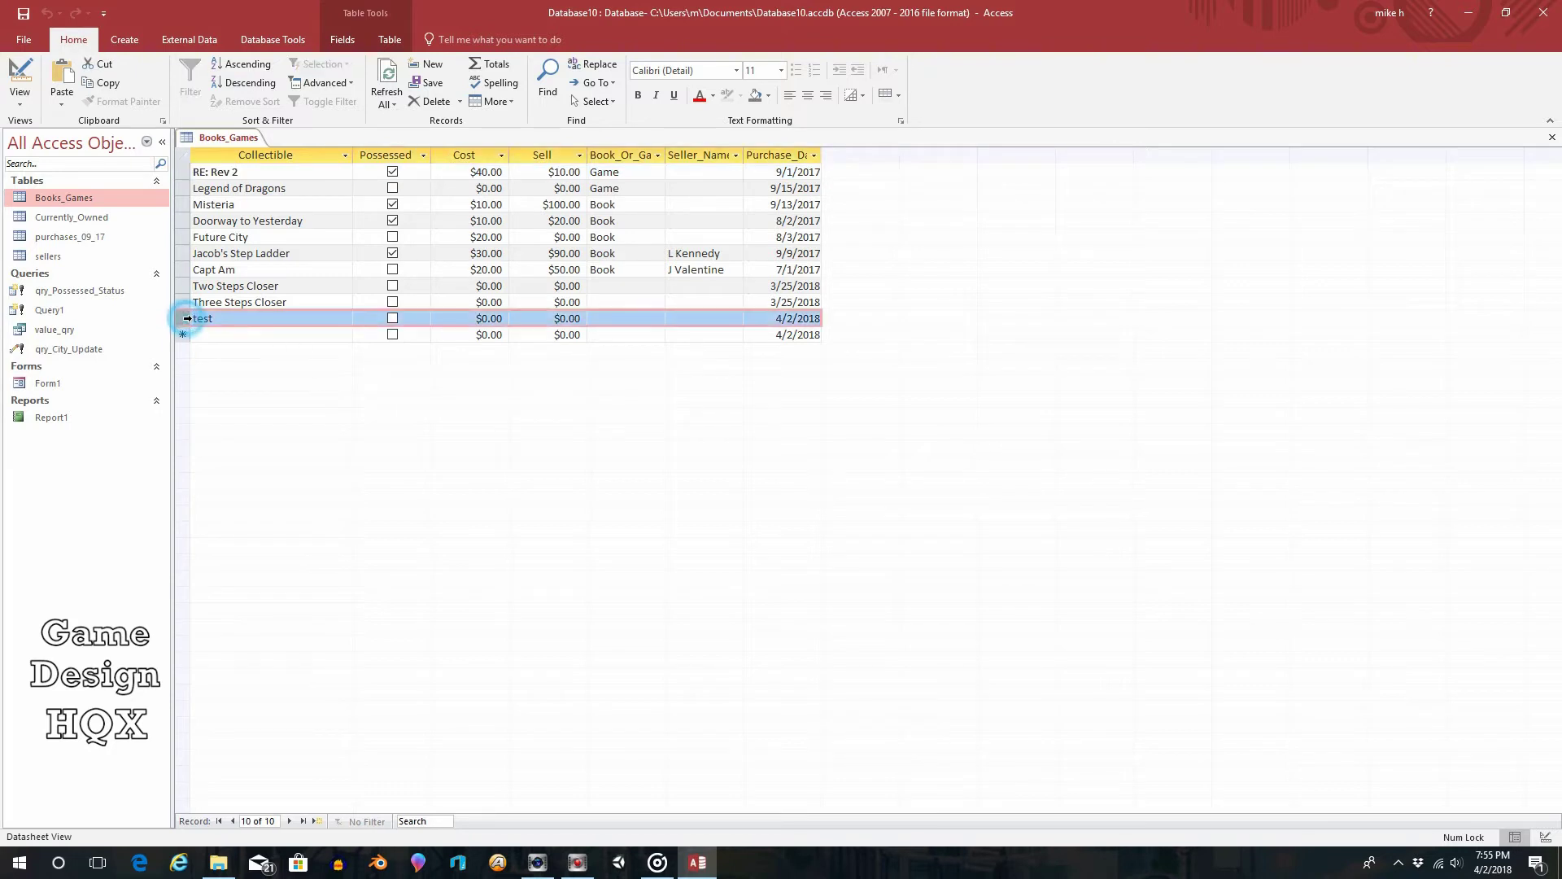
right_click(186, 322)
click(230, 350)
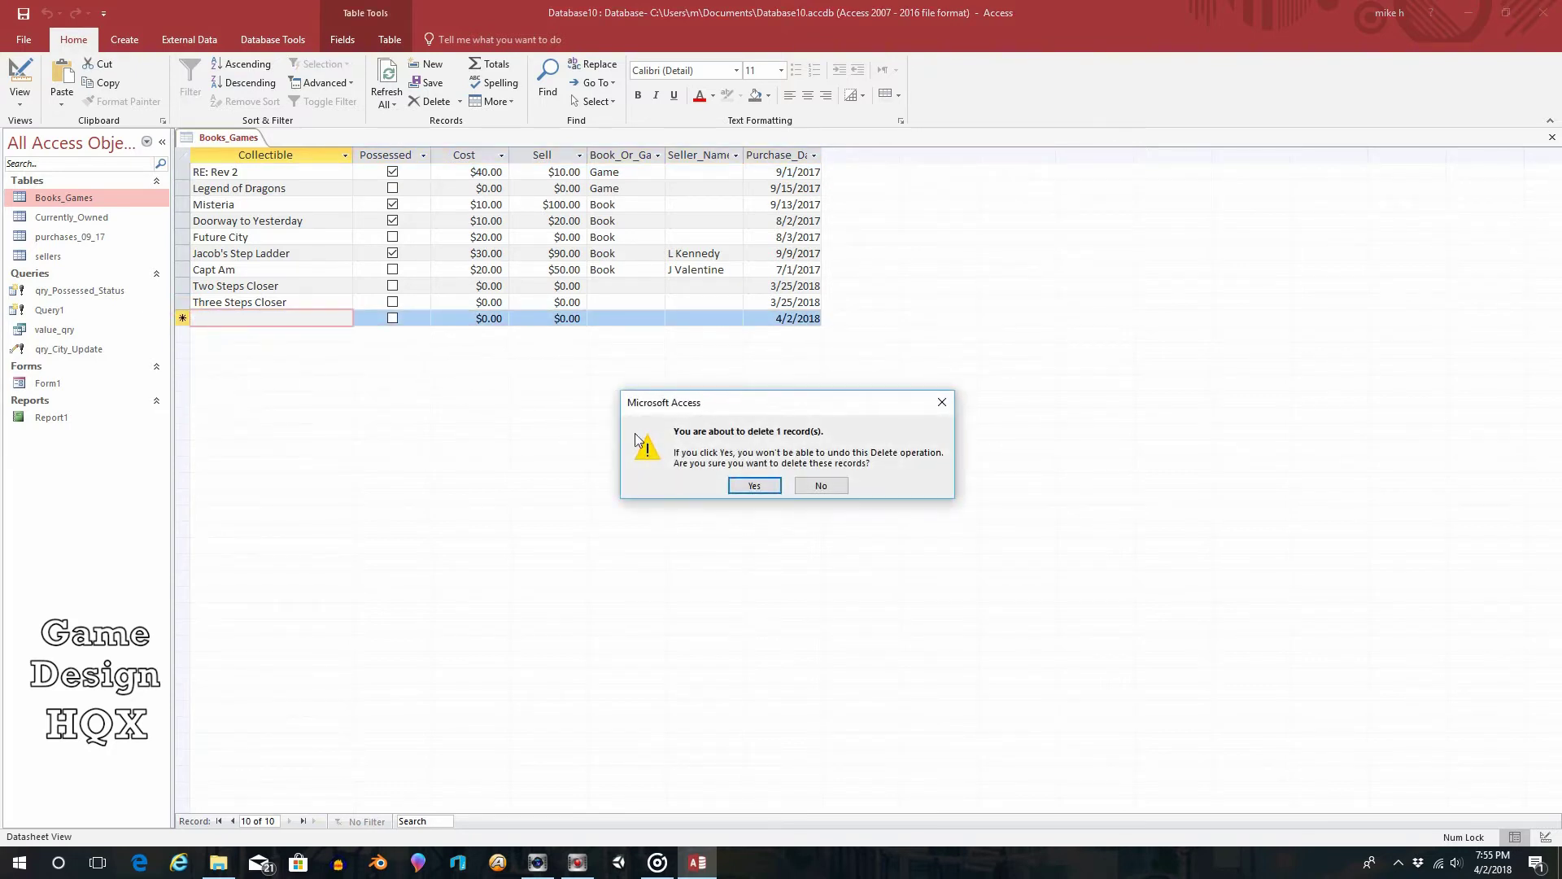
click(754, 486)
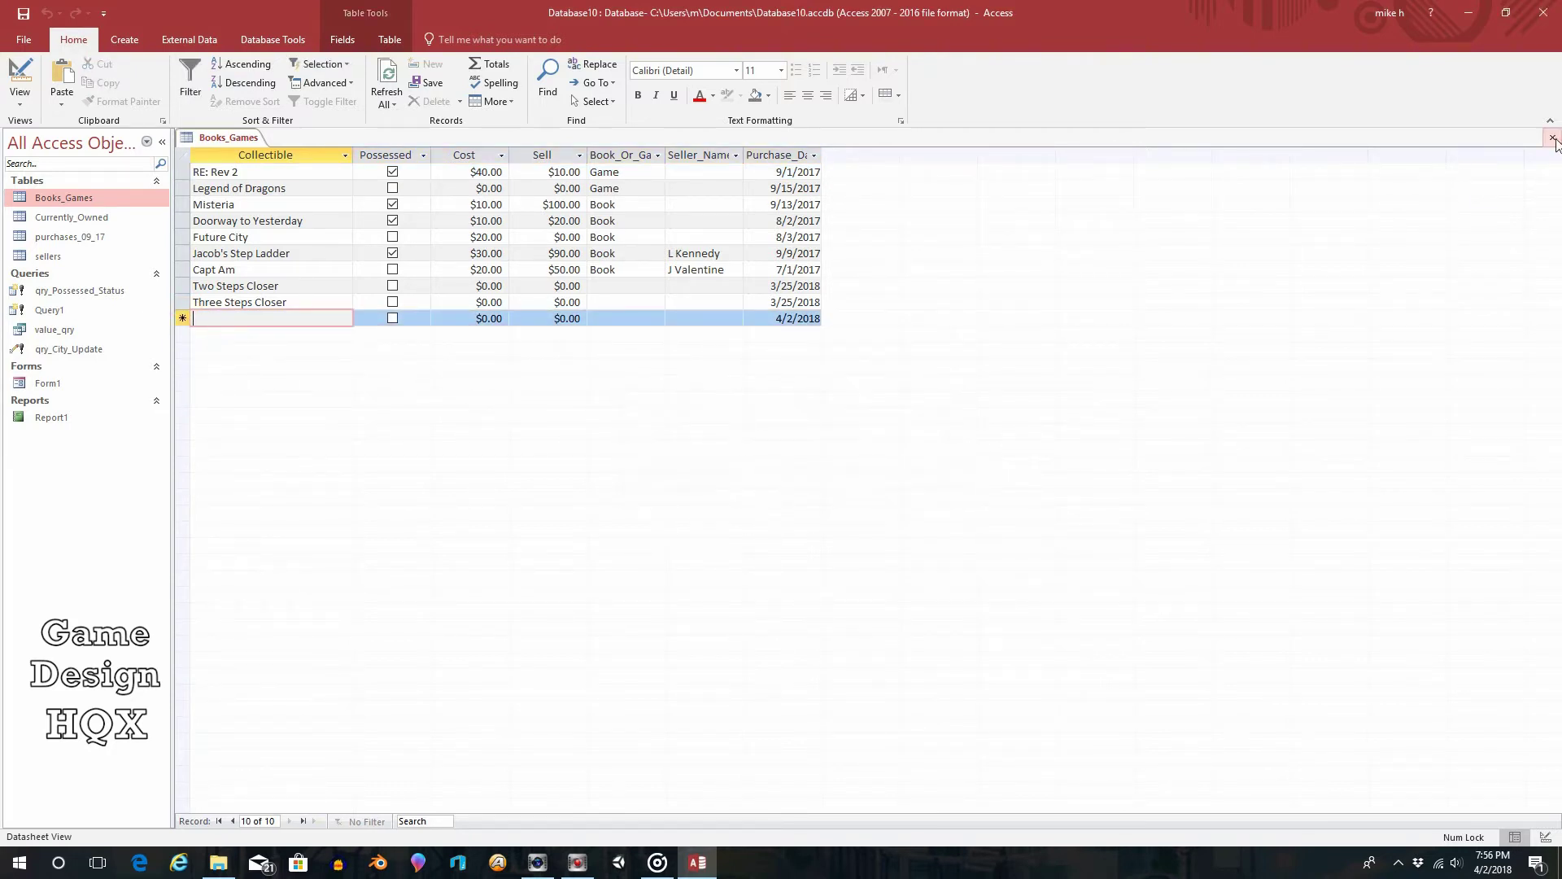
click(1552, 137)
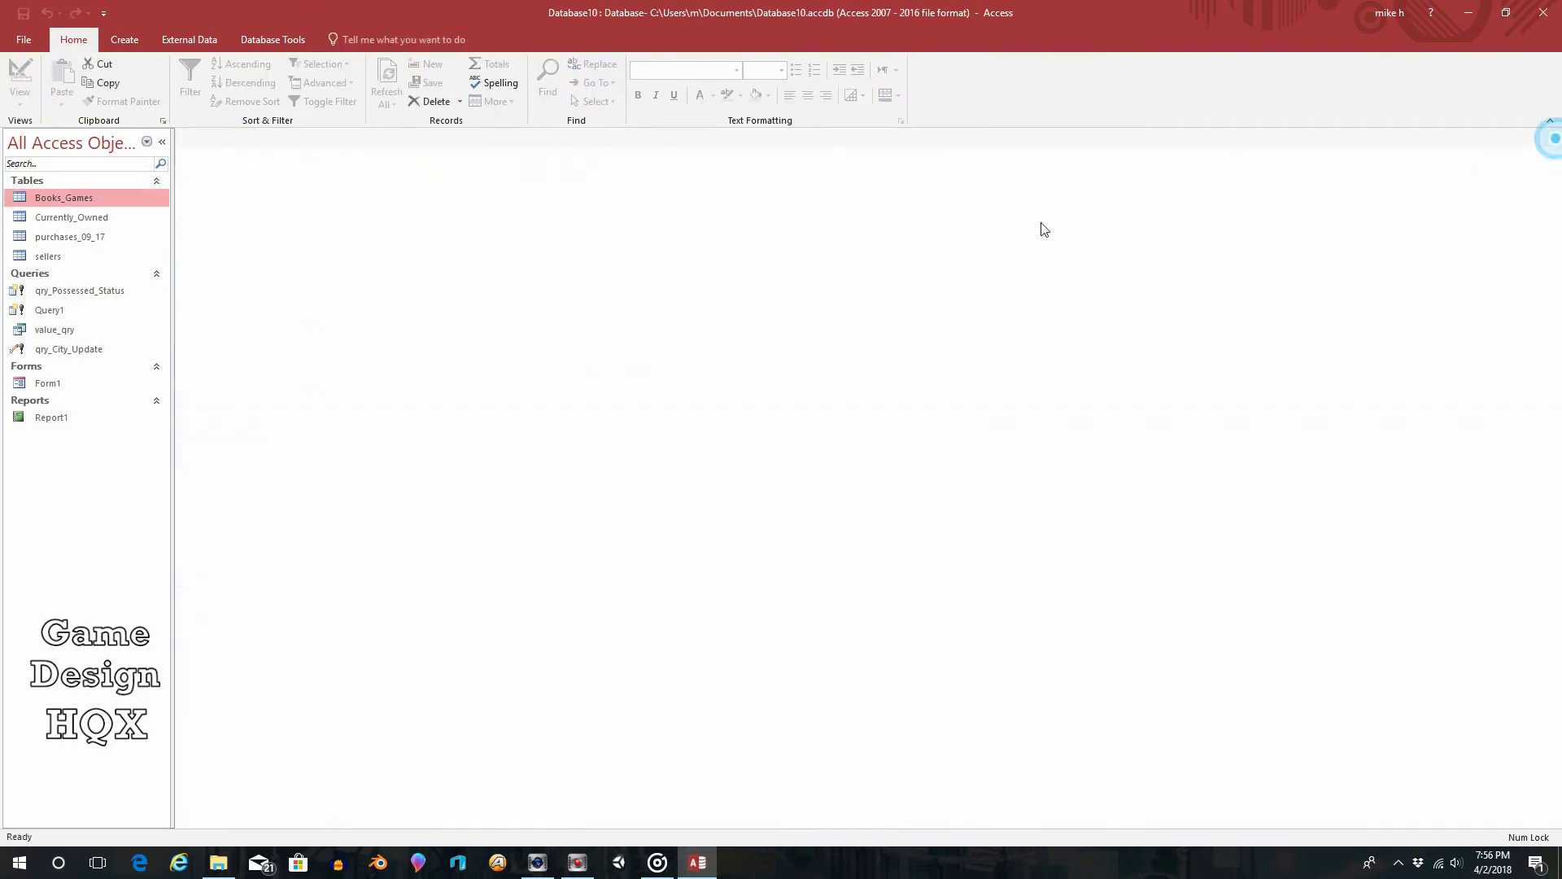
- Reopen the Add Books Games Record form in Design View
double_click(56, 383)
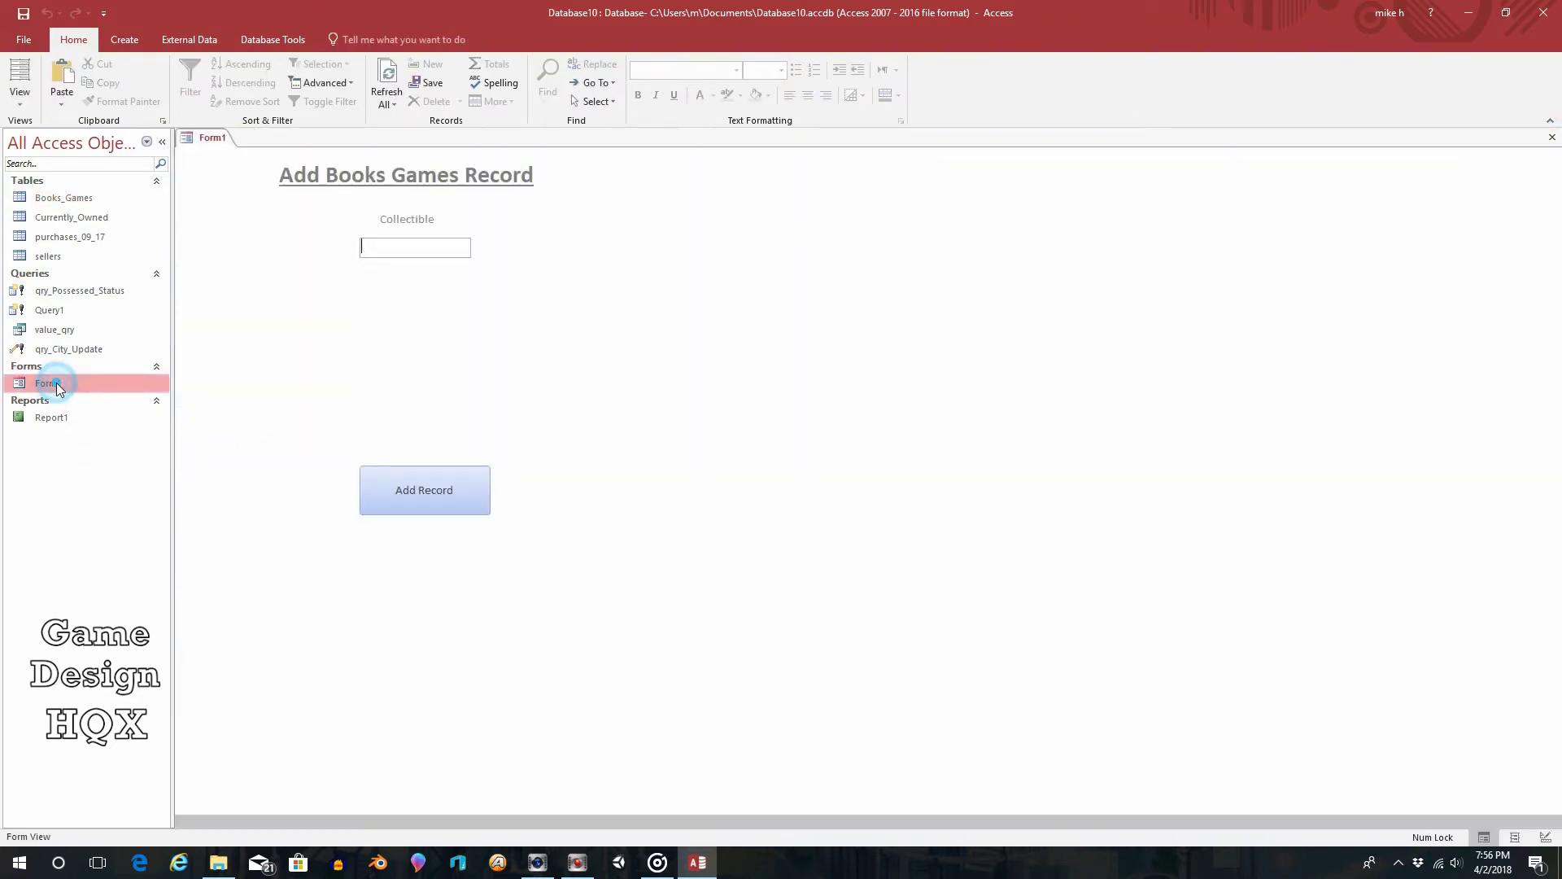
click(20, 92)
click(63, 205)
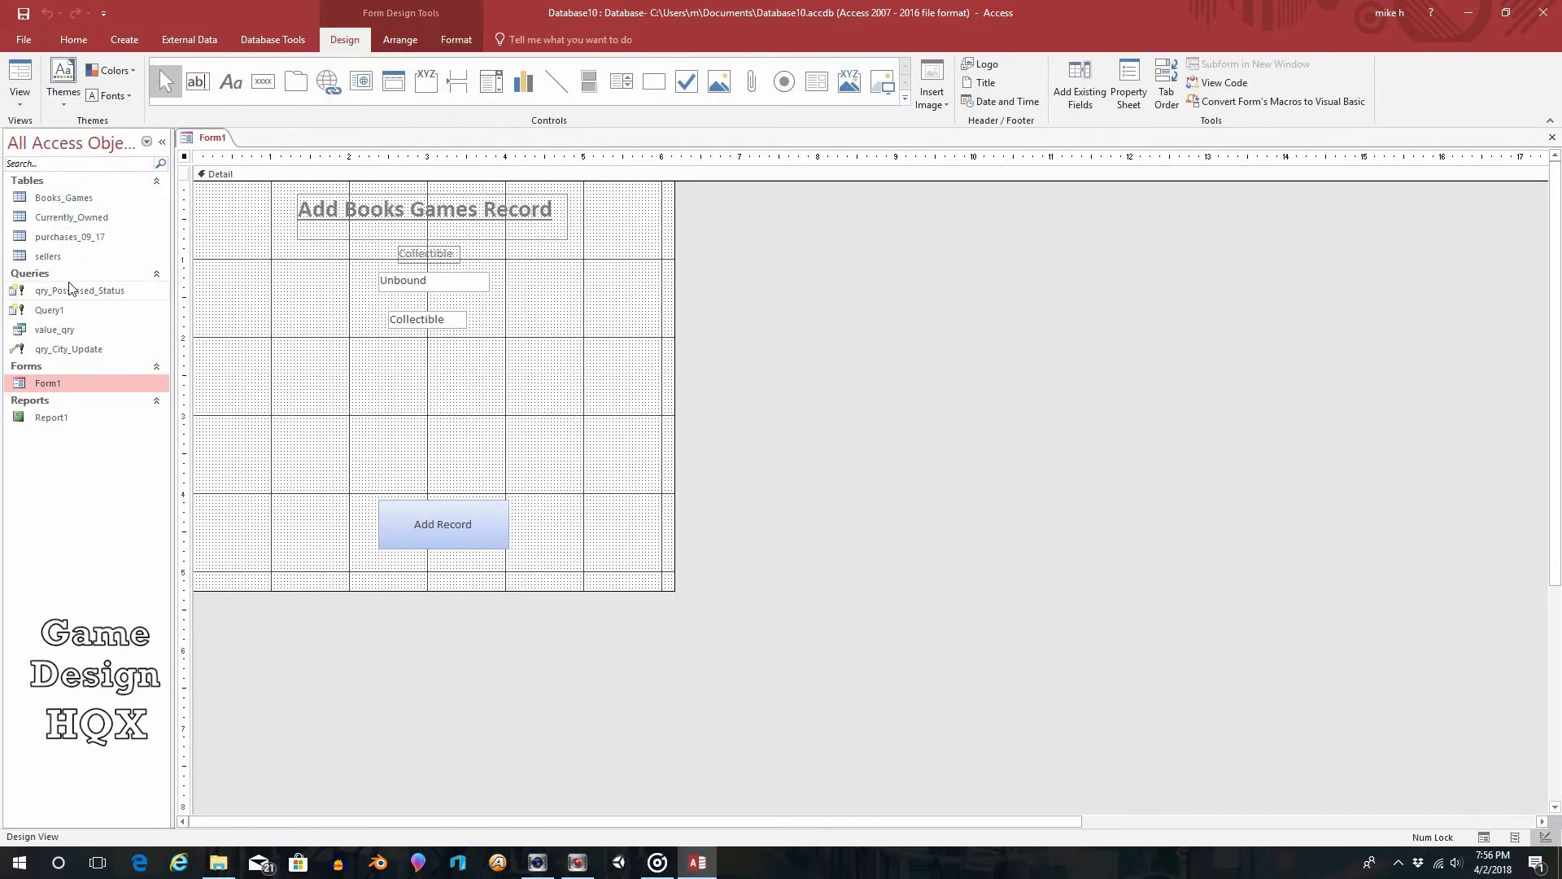
- Drag the Cost field onto the form, delete its label, and align the text box left
click(442, 319)
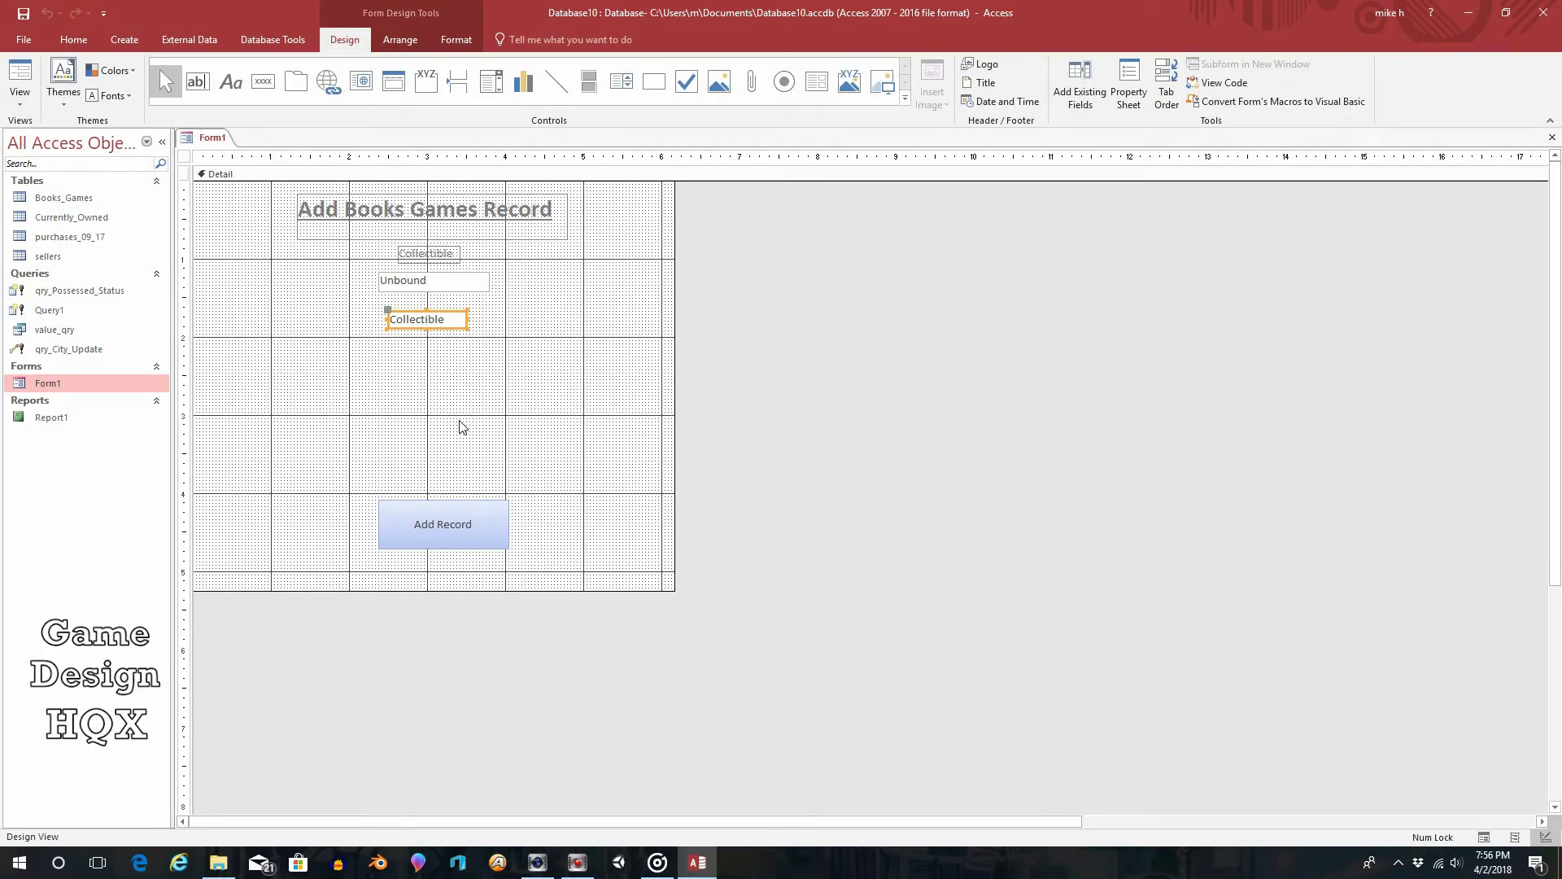
click(1093, 84)
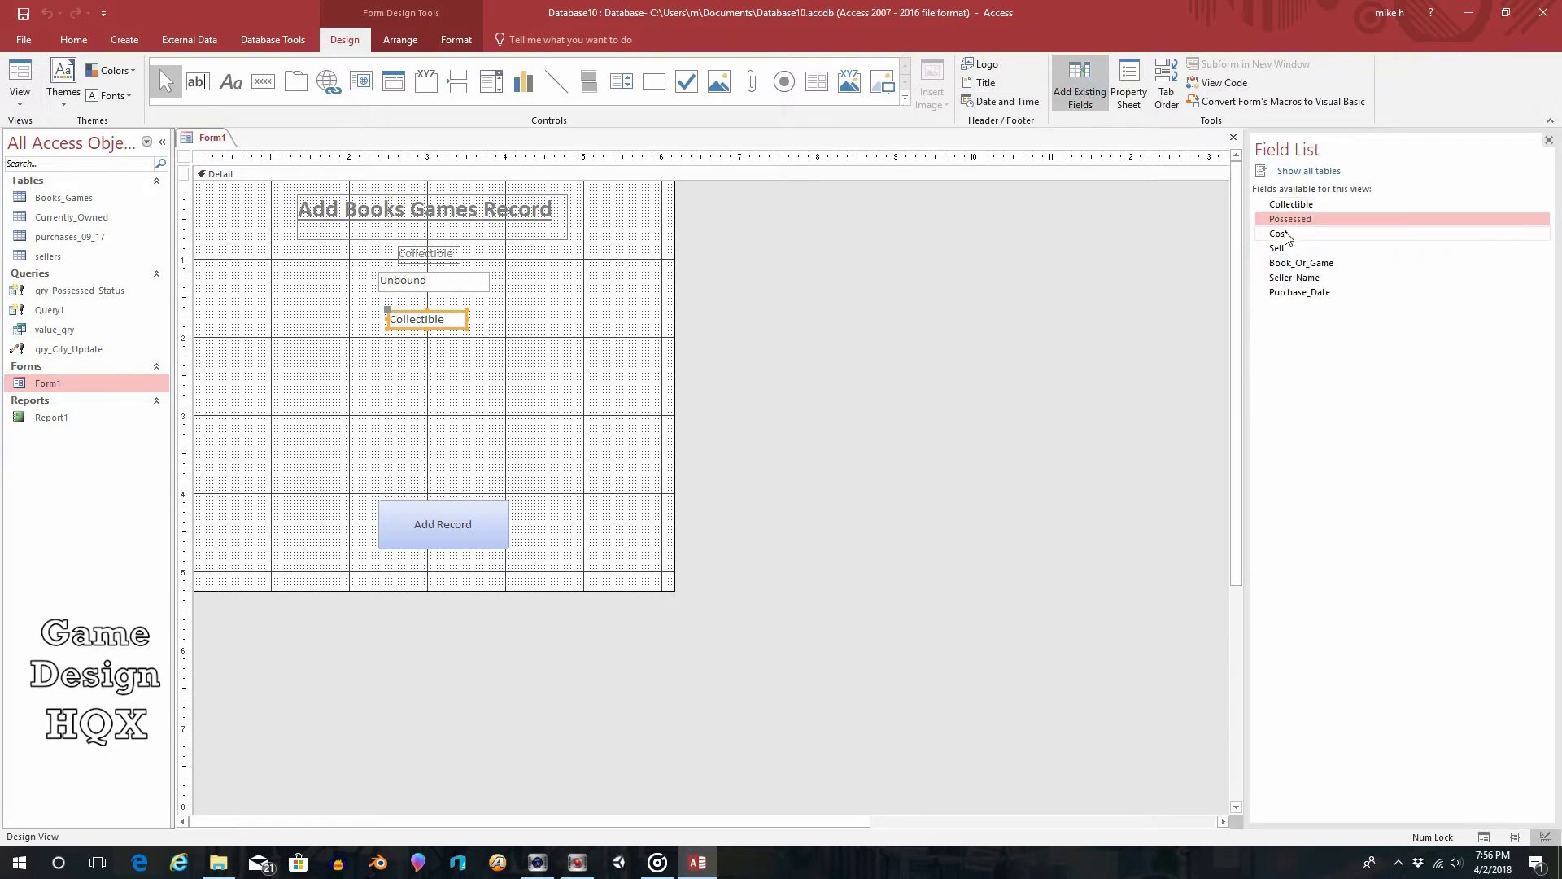
drag(1285, 236, 404, 409)
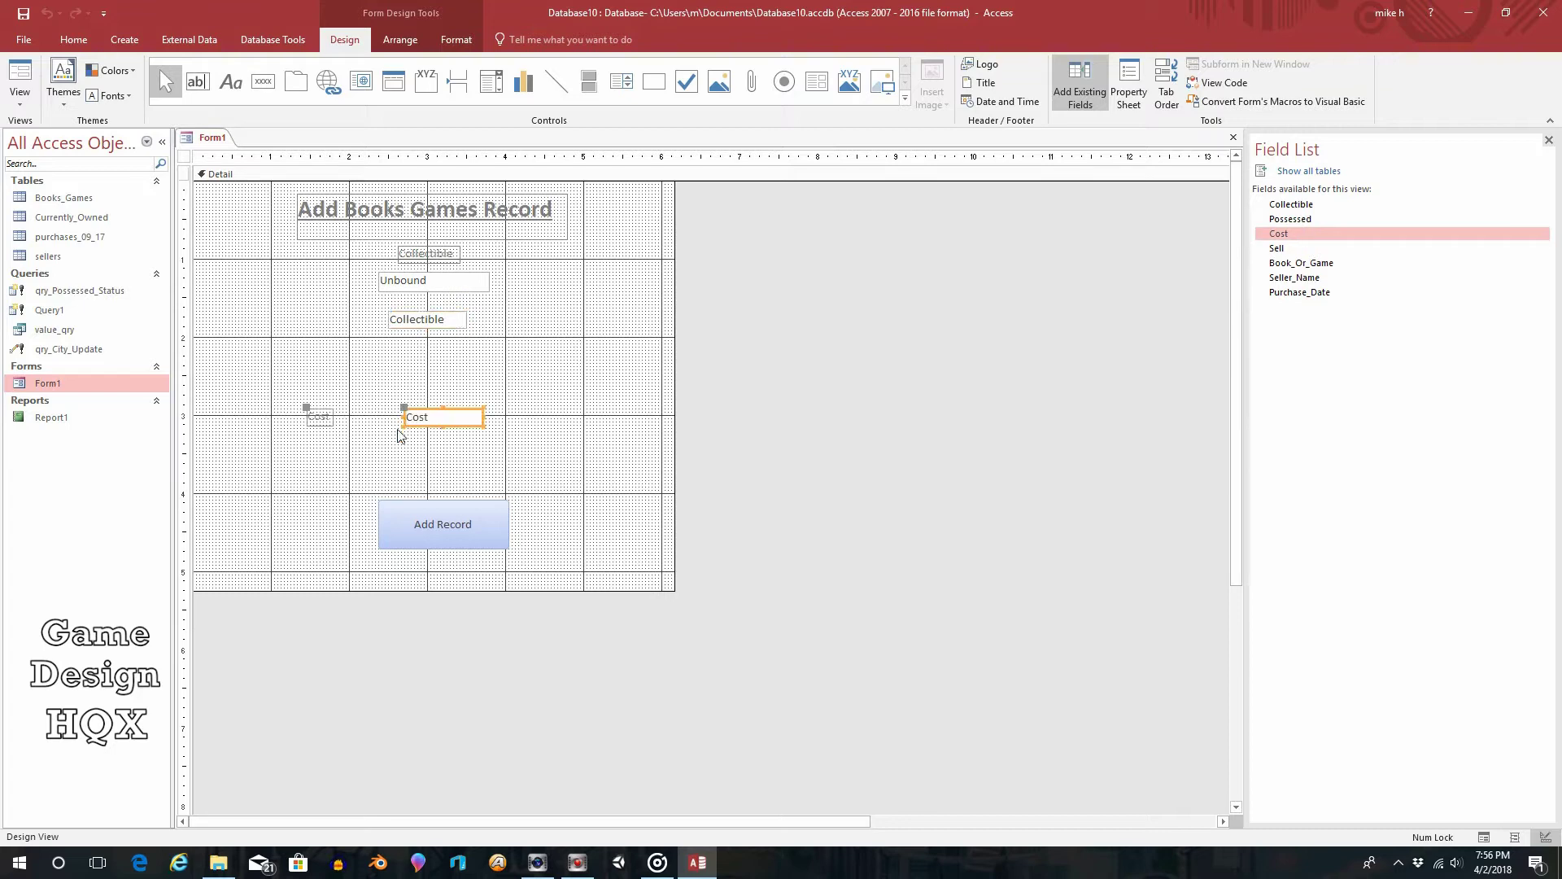
click(320, 417)
key(Delete)
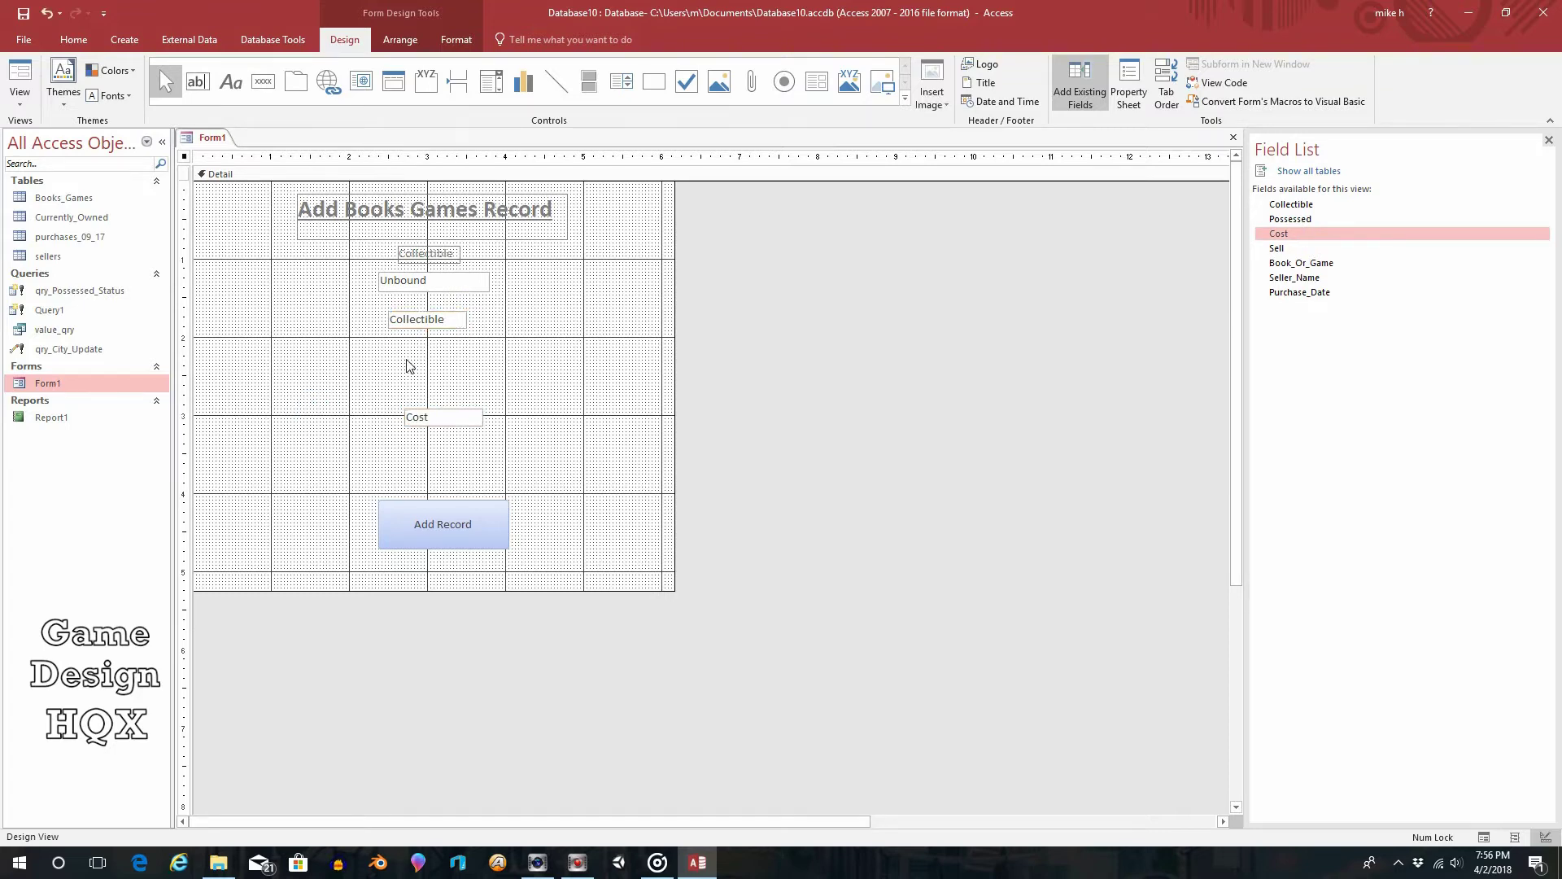
click(417, 282)
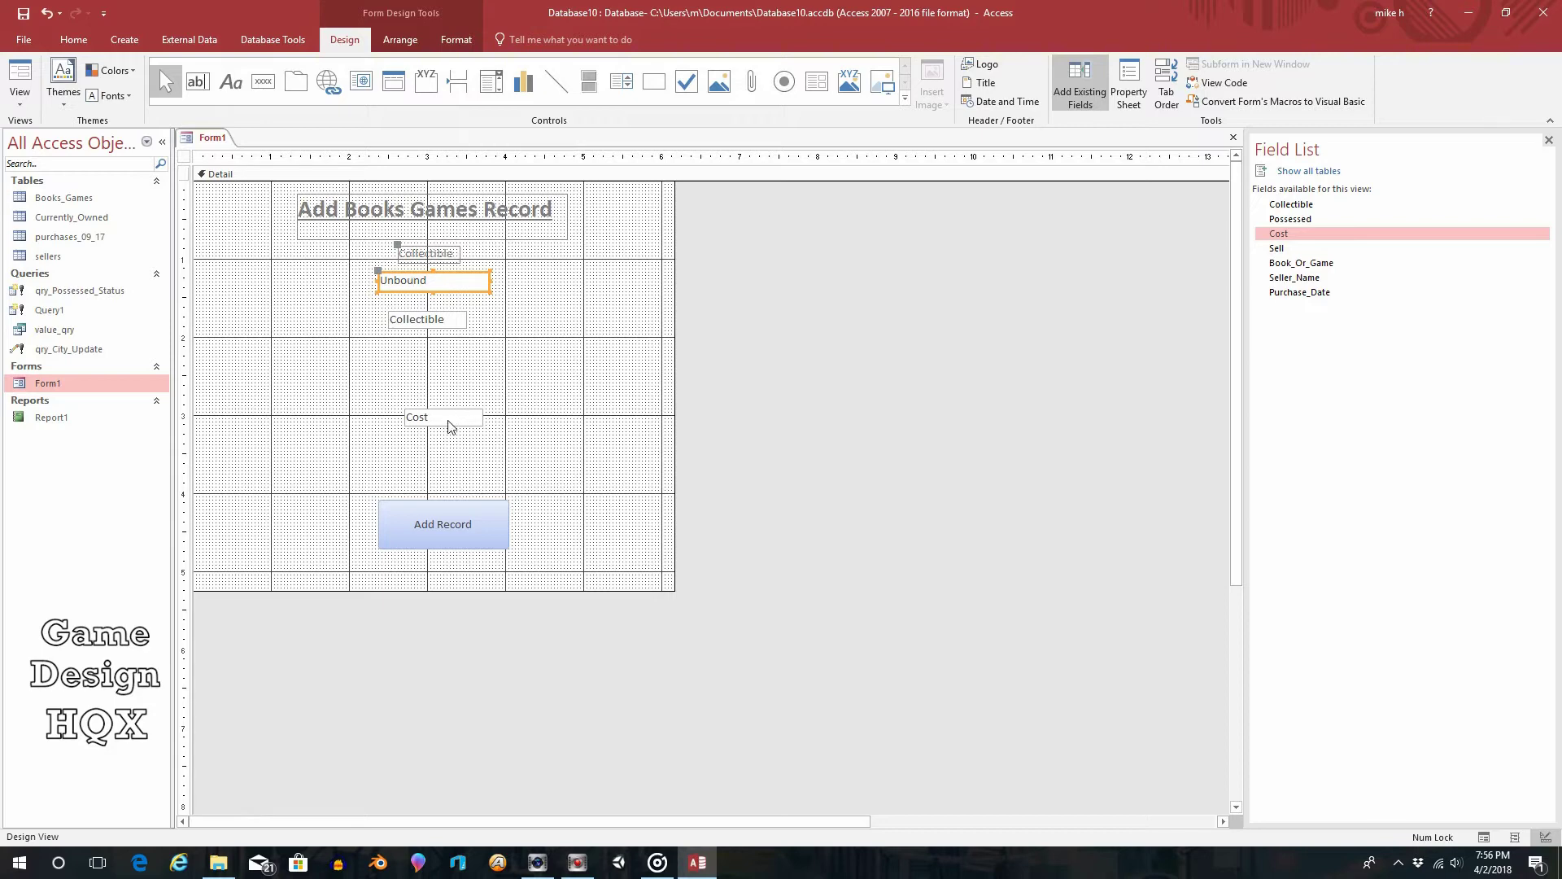
drag(445, 421, 421, 424)
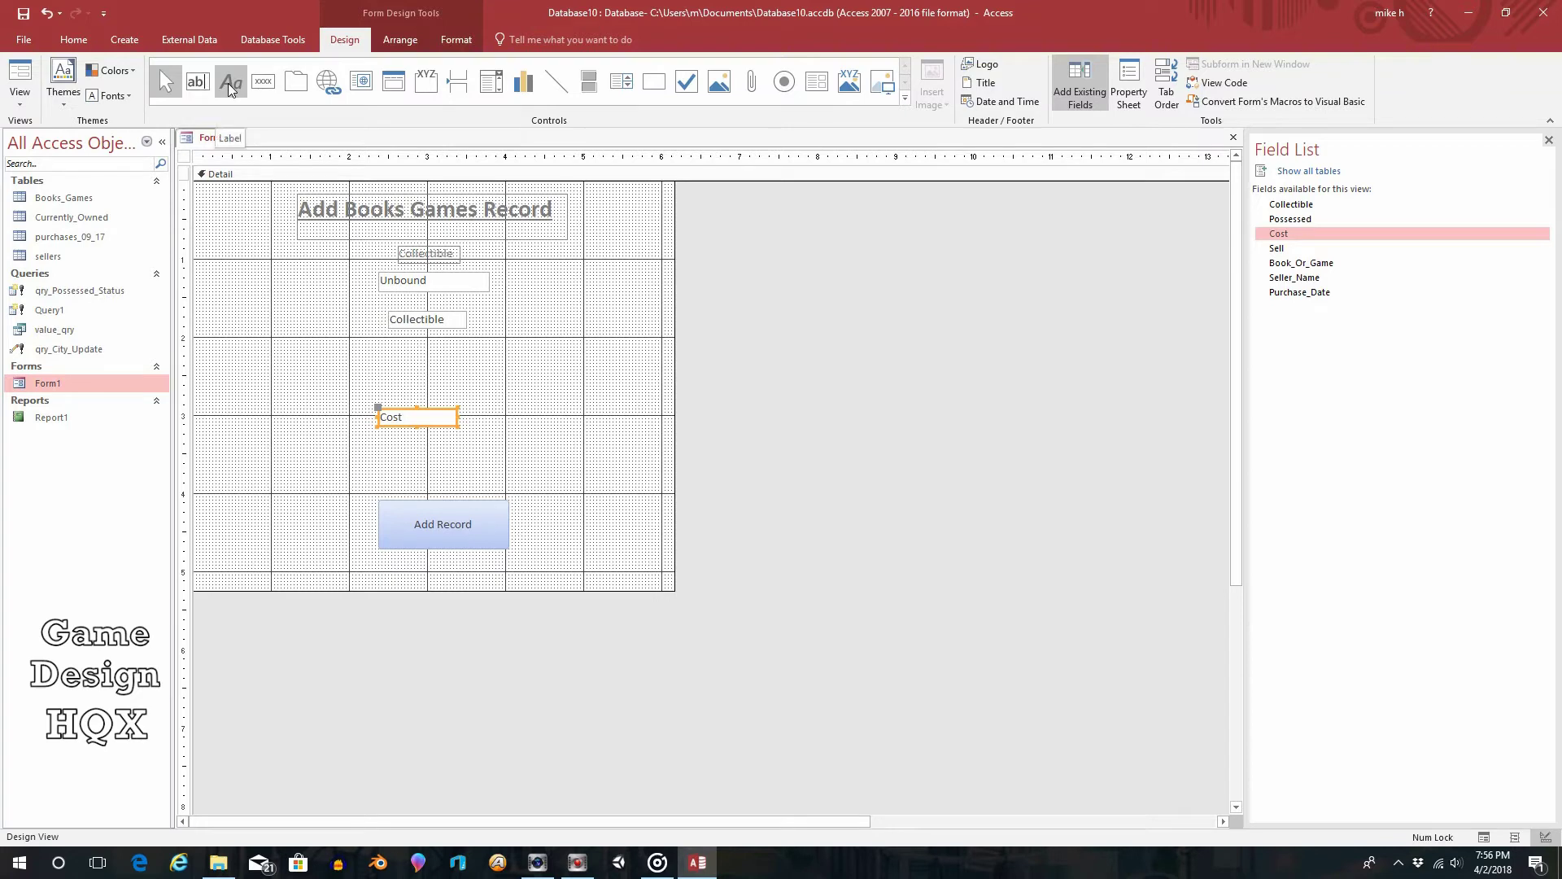
- Draw a new unbound text box (Text7) with its label moved above it and captioned Cost
click(198, 81)
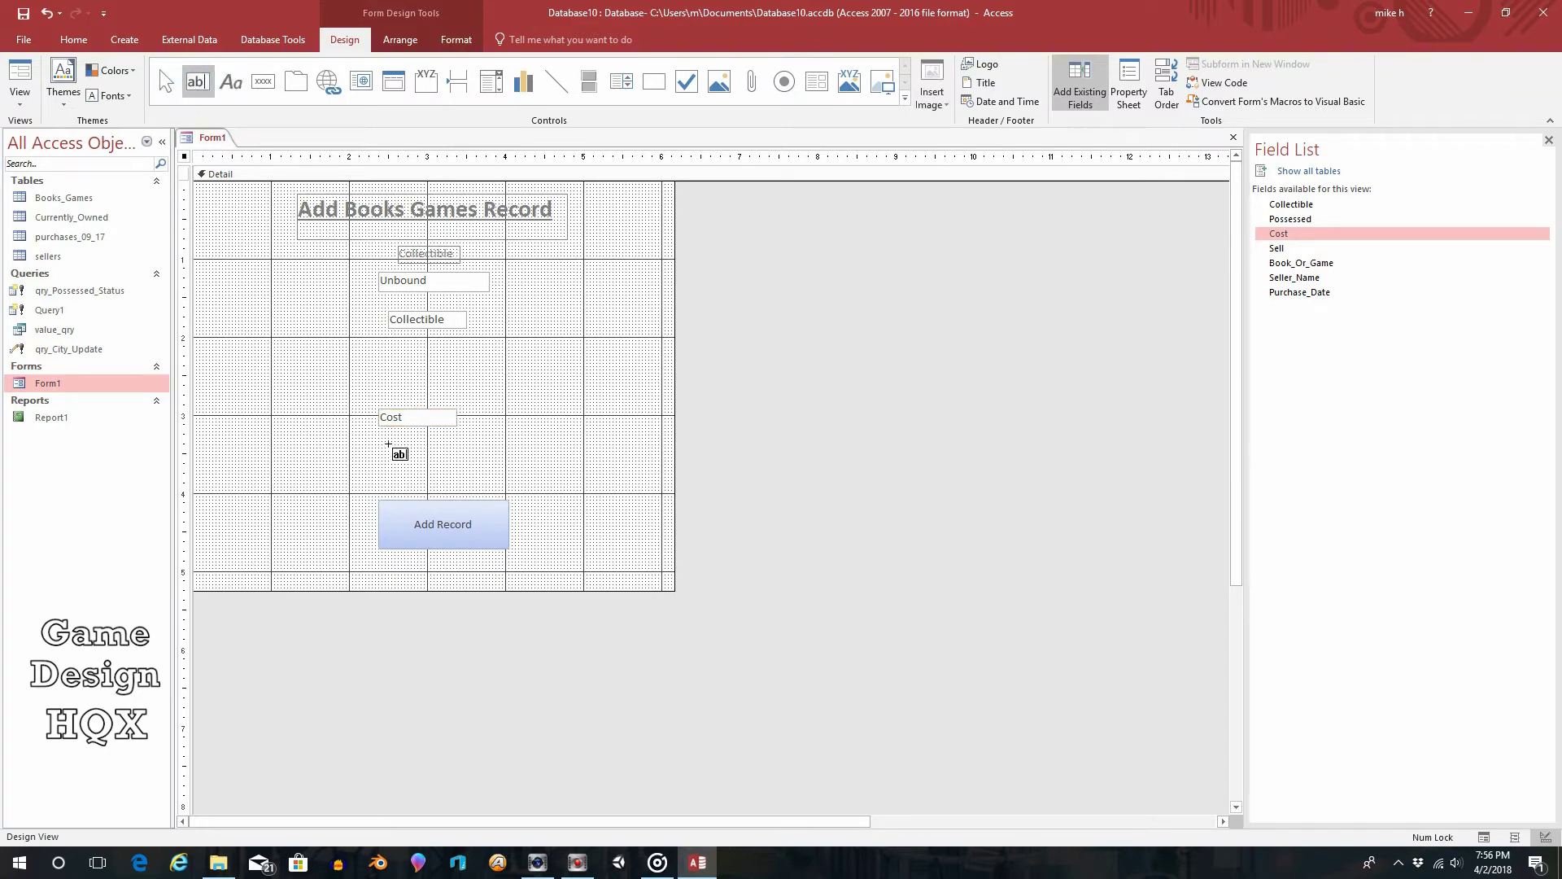
drag(348, 362, 493, 381)
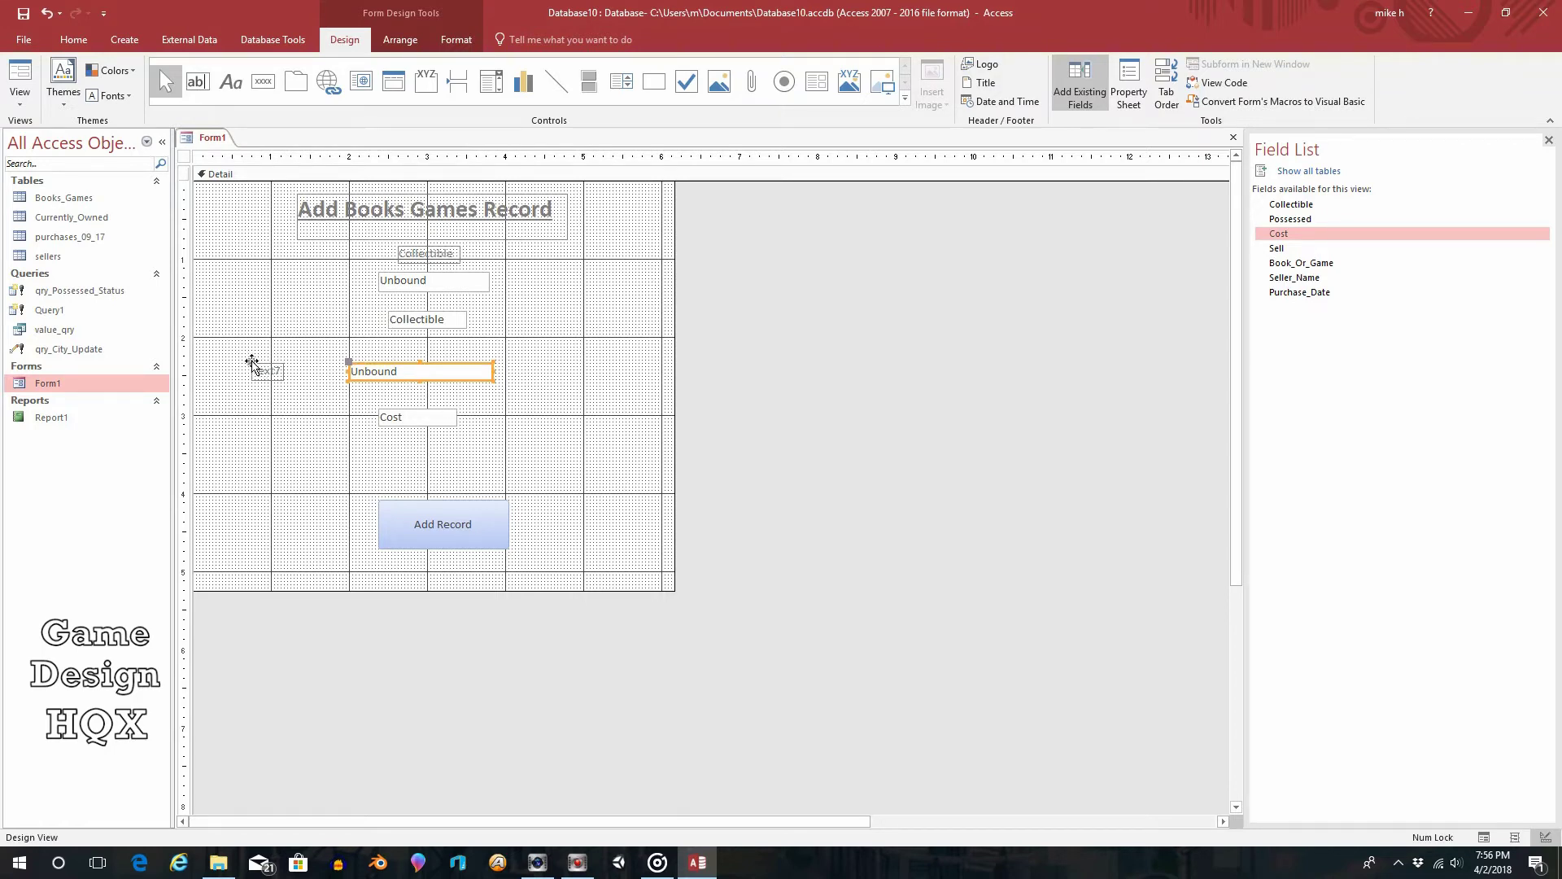
drag(249, 363, 406, 338)
click(403, 373)
click(421, 345)
click(421, 344)
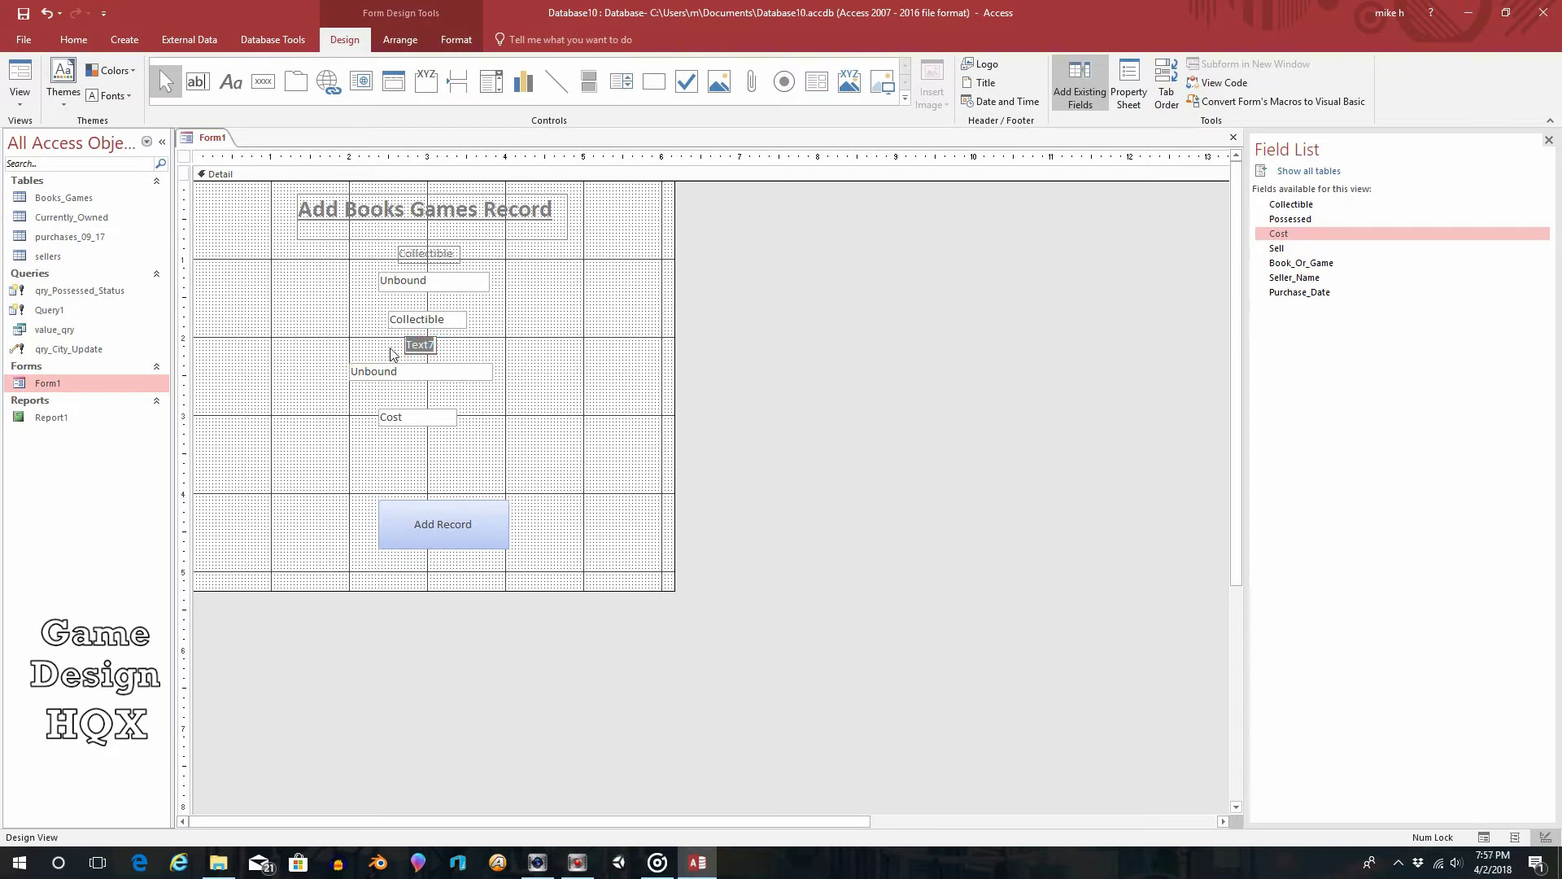
text(Cost)
click(550, 339)
click(414, 344)
click(413, 372)
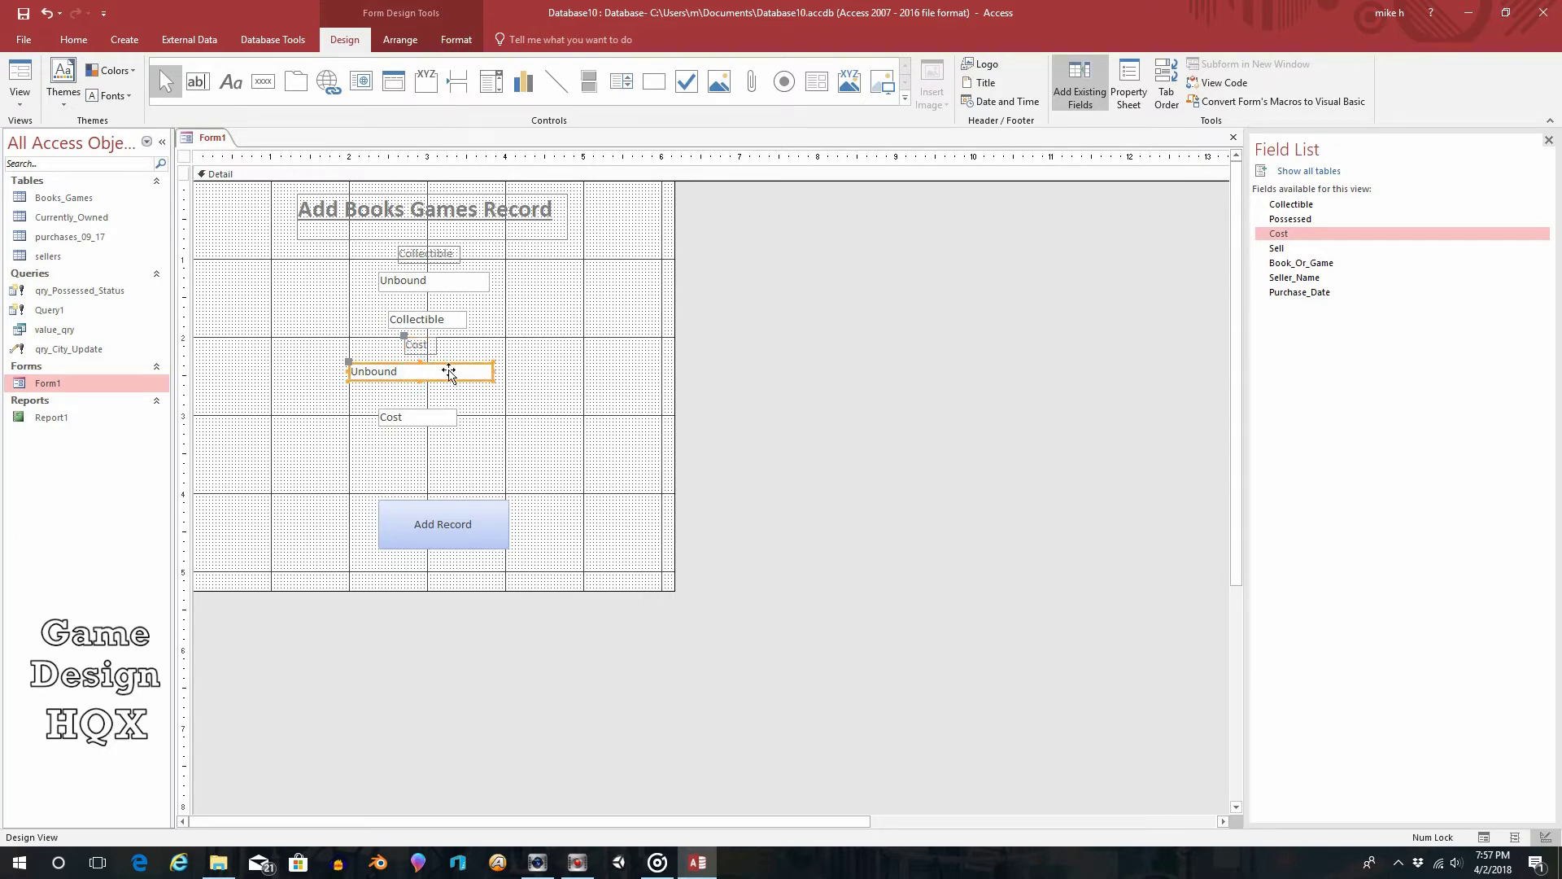
click(414, 346)
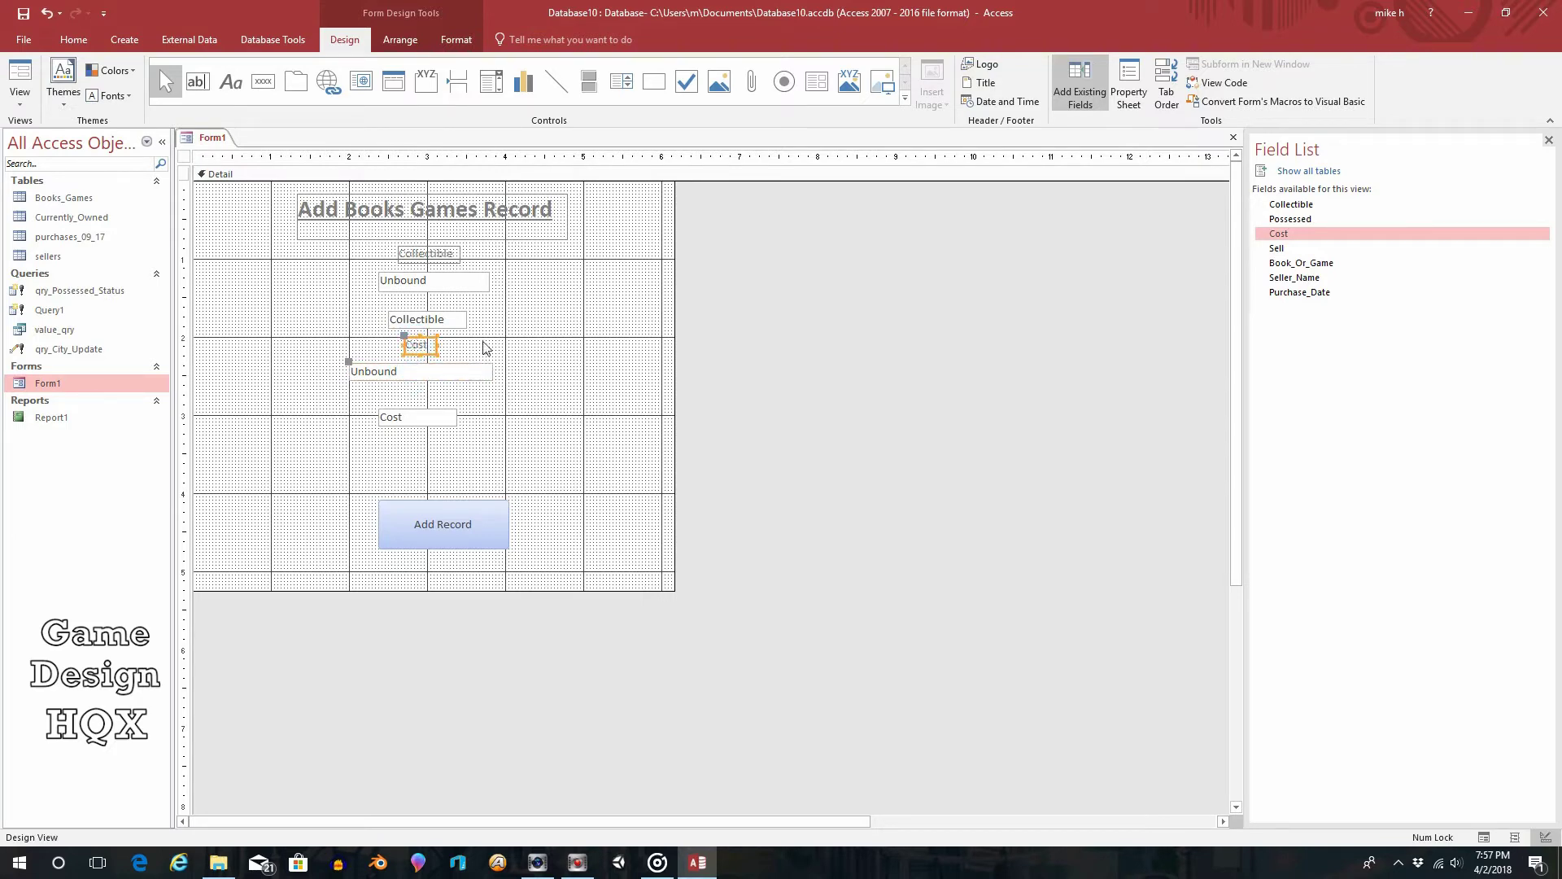
- Check the new box's name in the Property Sheet and open Add Record's On Click code
click(1129, 81)
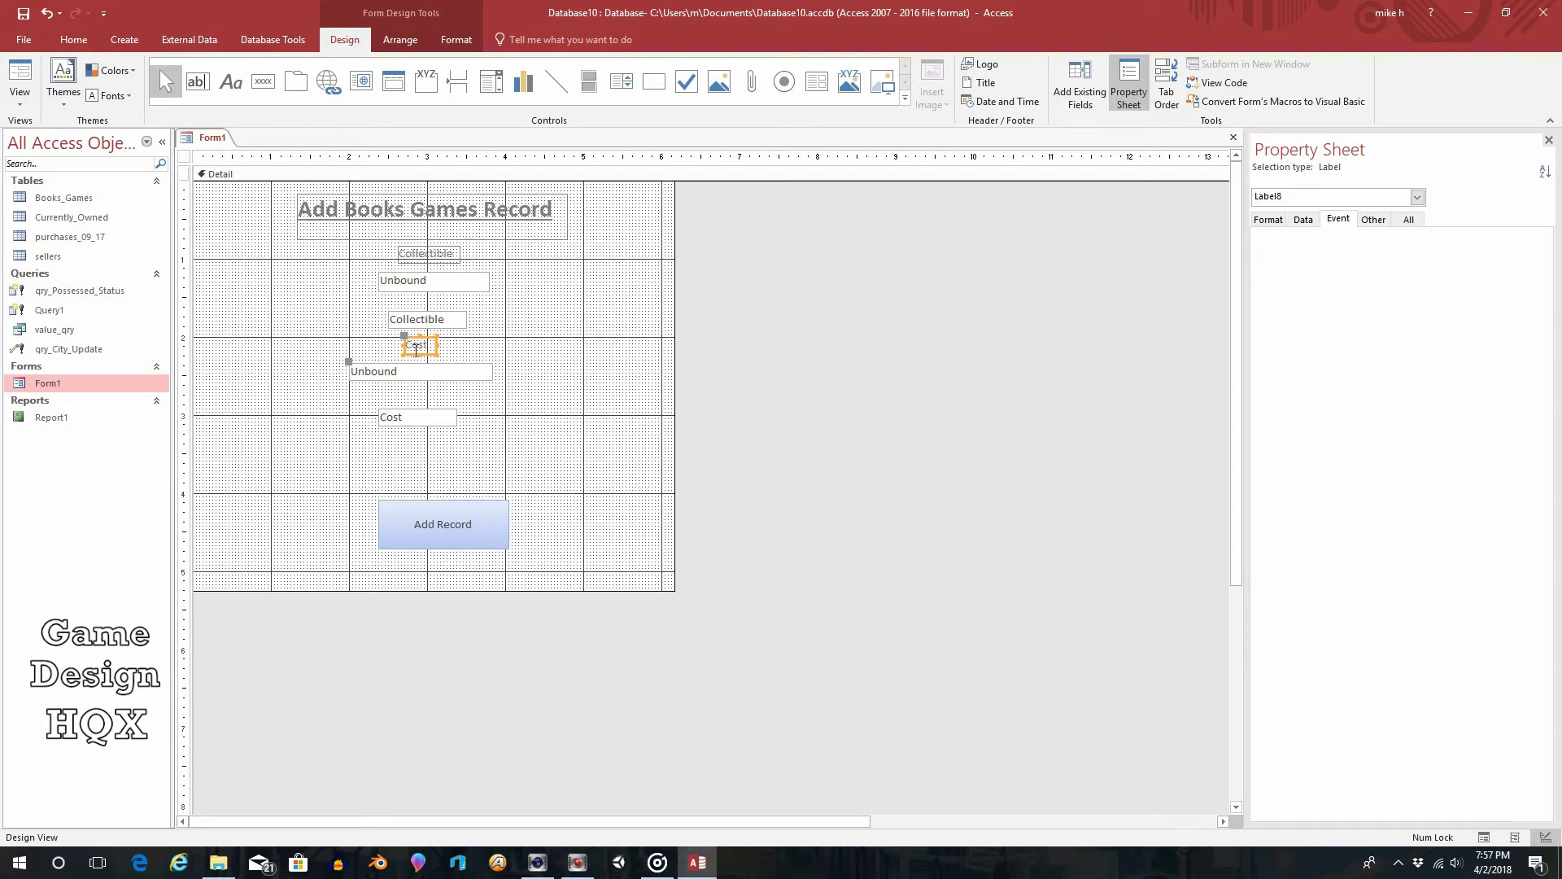
click(425, 374)
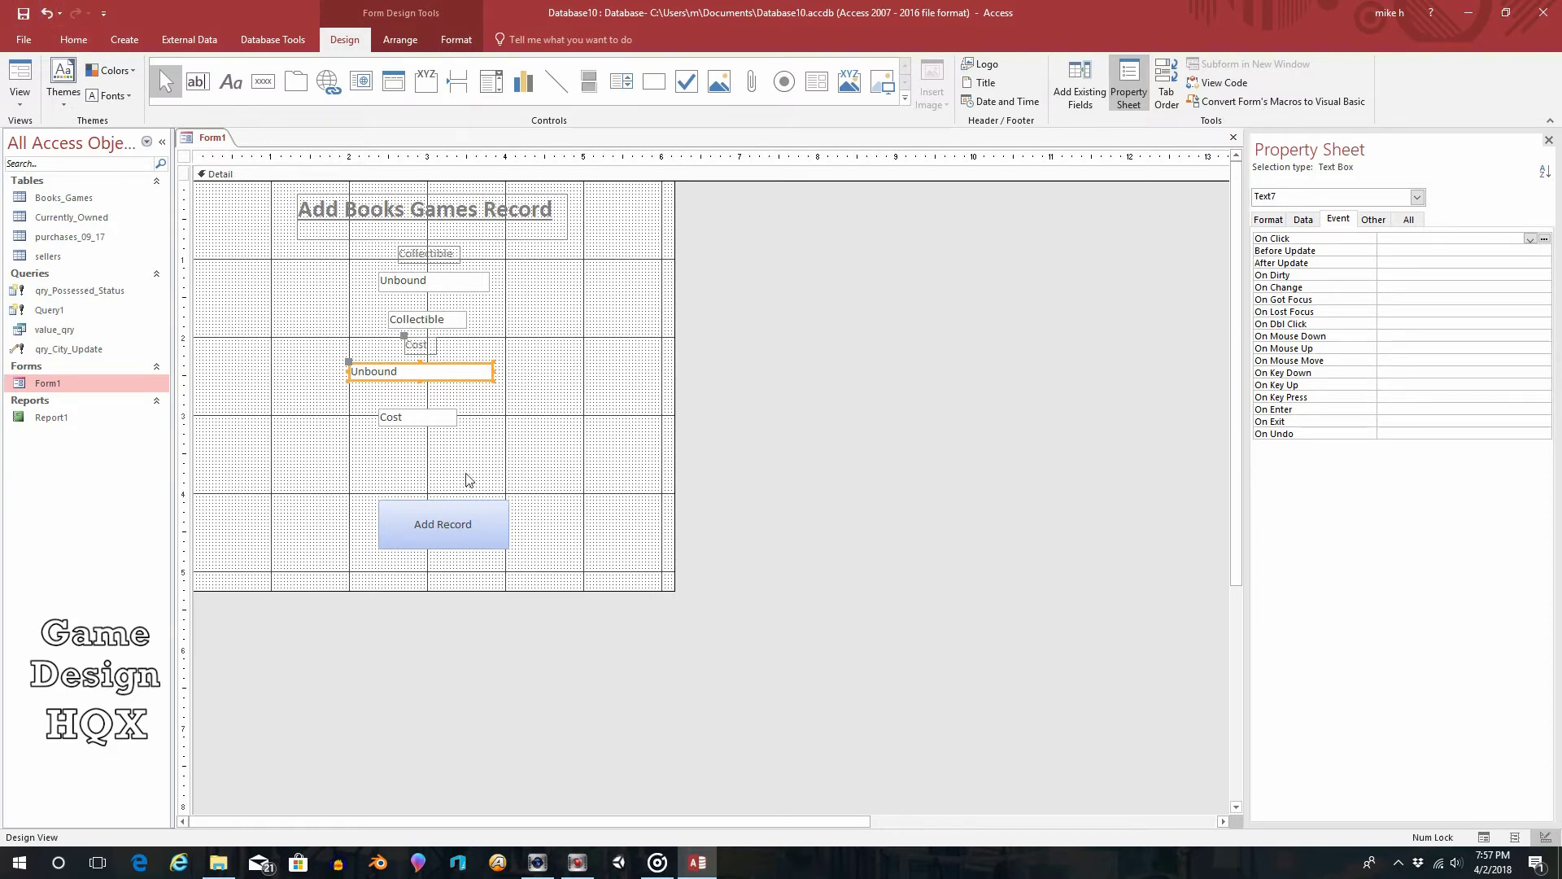
click(441, 524)
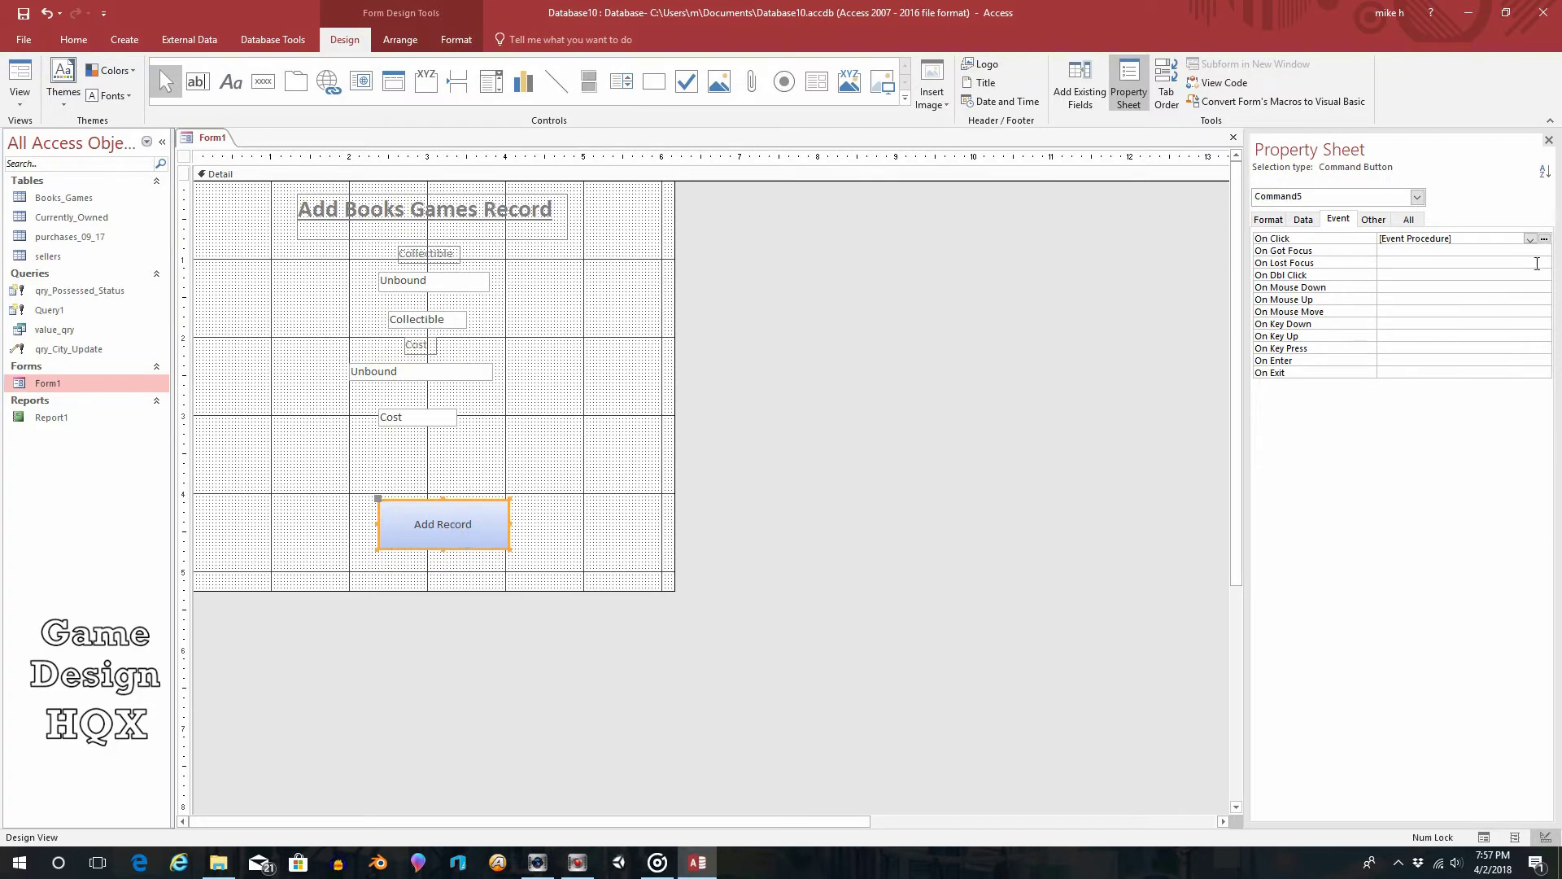
click(1543, 239)
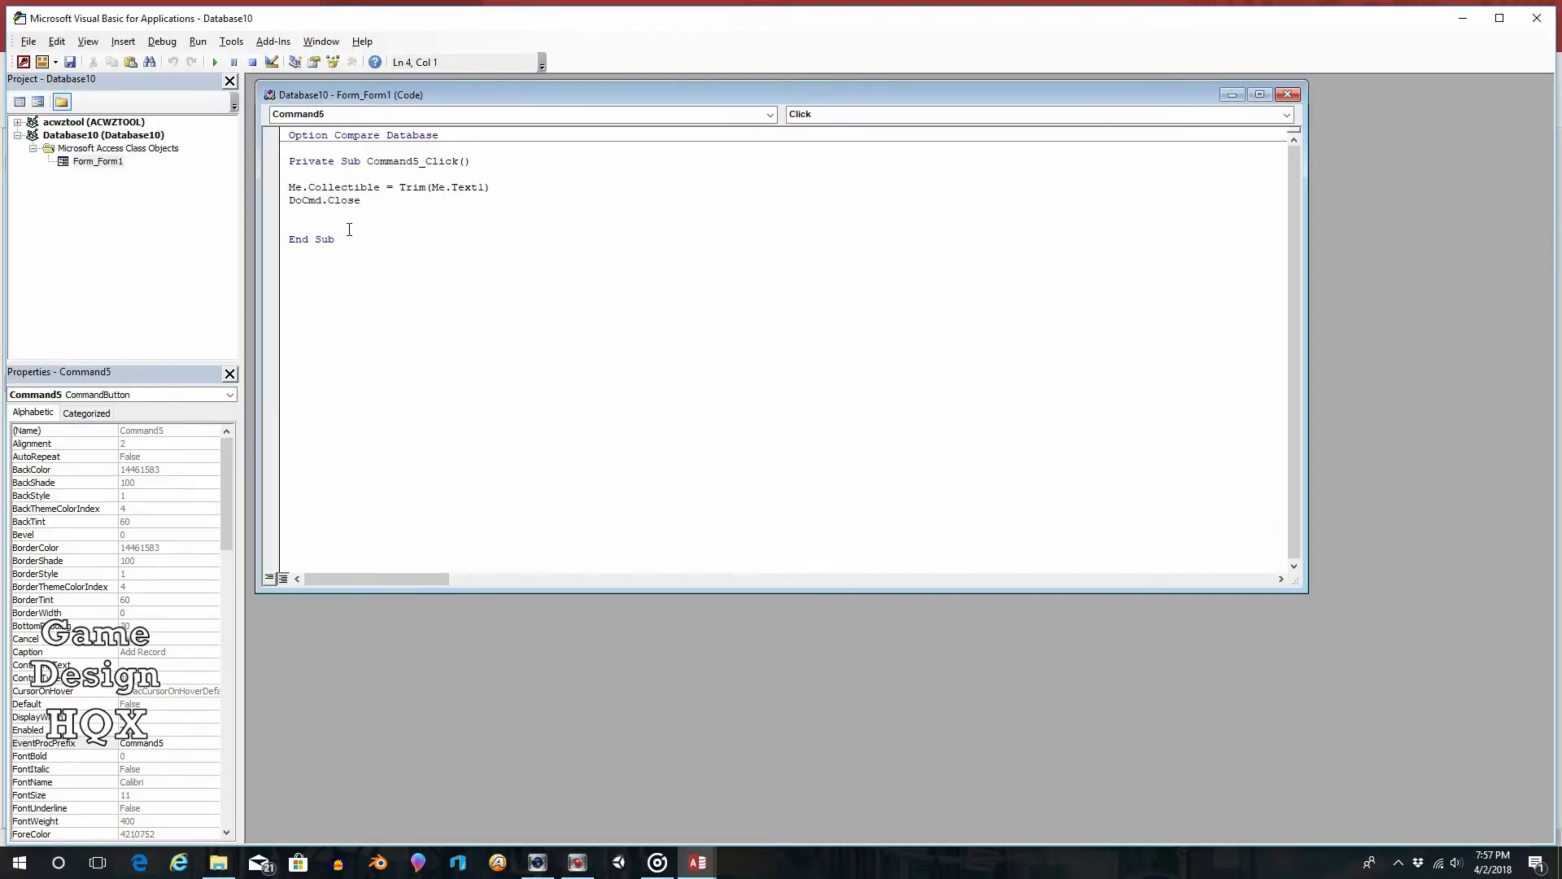
- Add a blank line after the Me.Collectible assignment and check the Text7 and Cost box names
drag(289, 185, 518, 187)
click(518, 186)
key(Return)
key(Return)
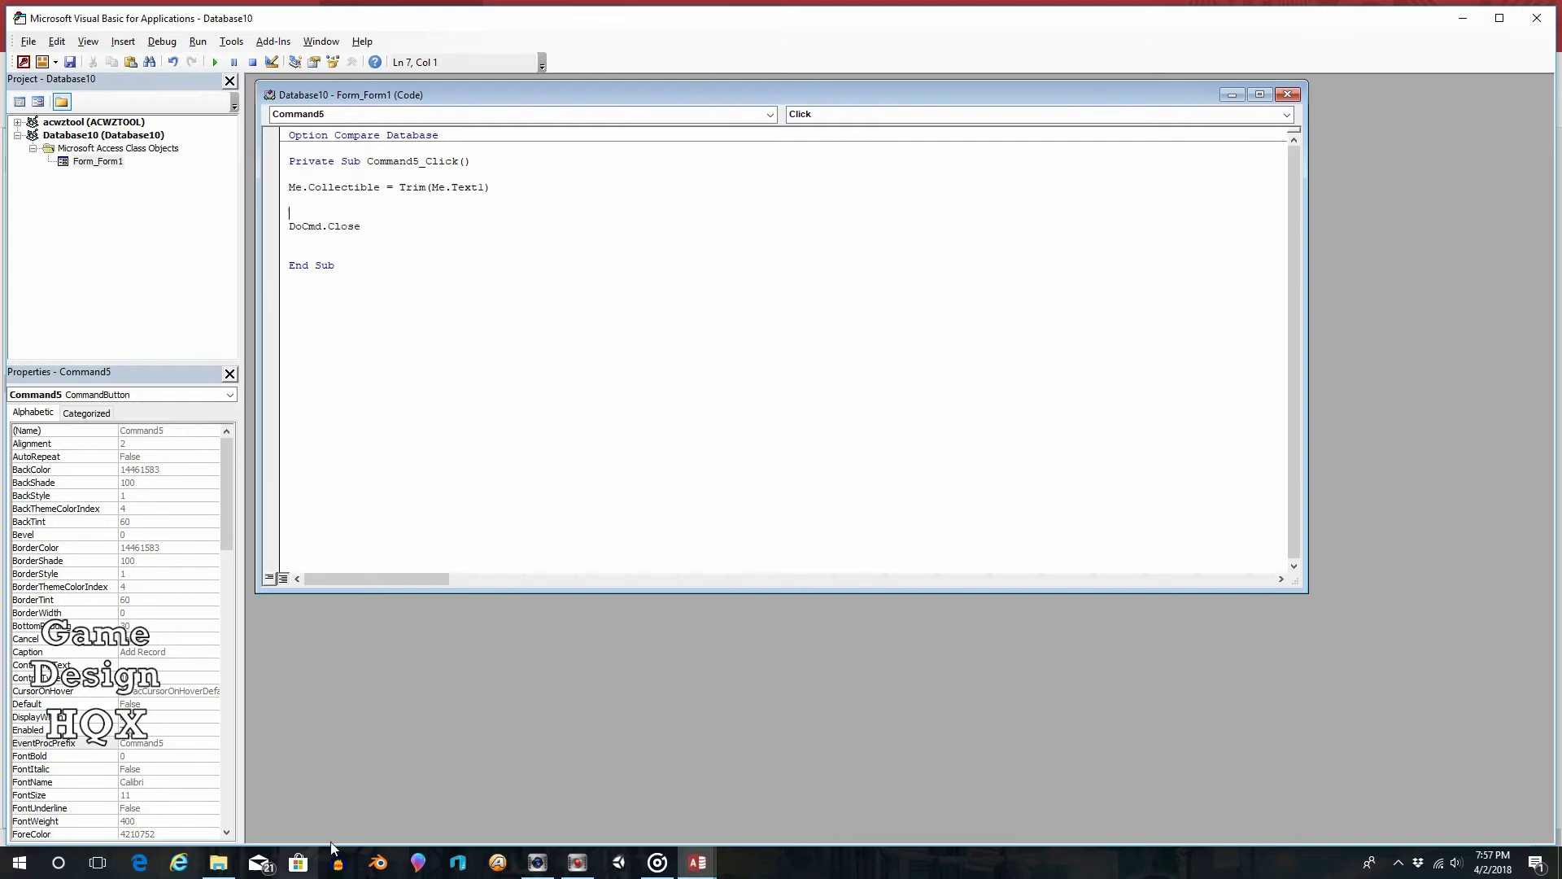
mouse_move(701, 865)
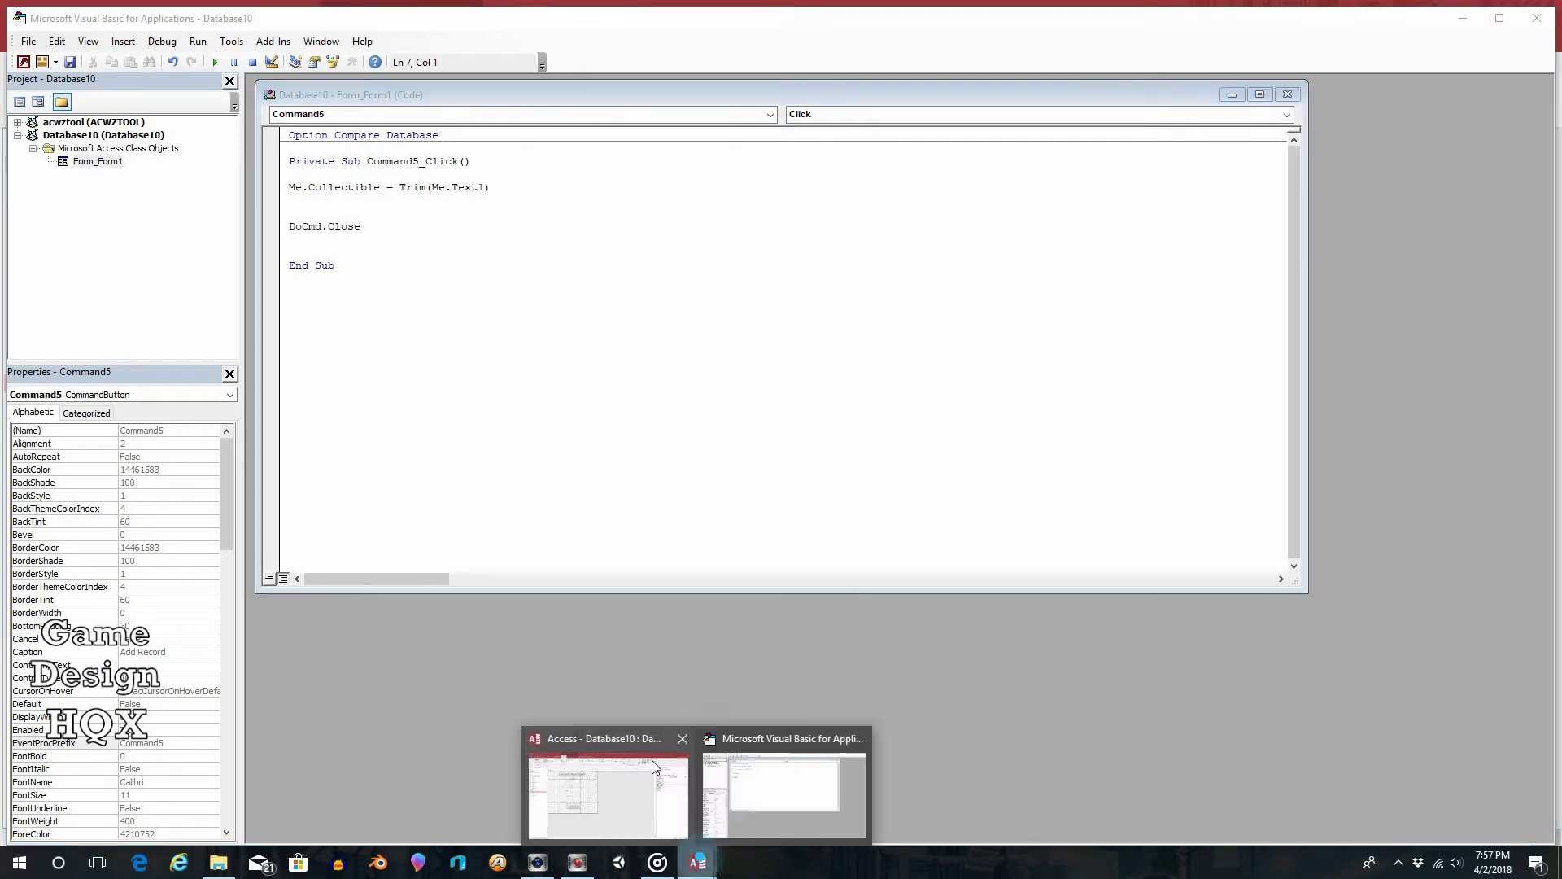
click(584, 748)
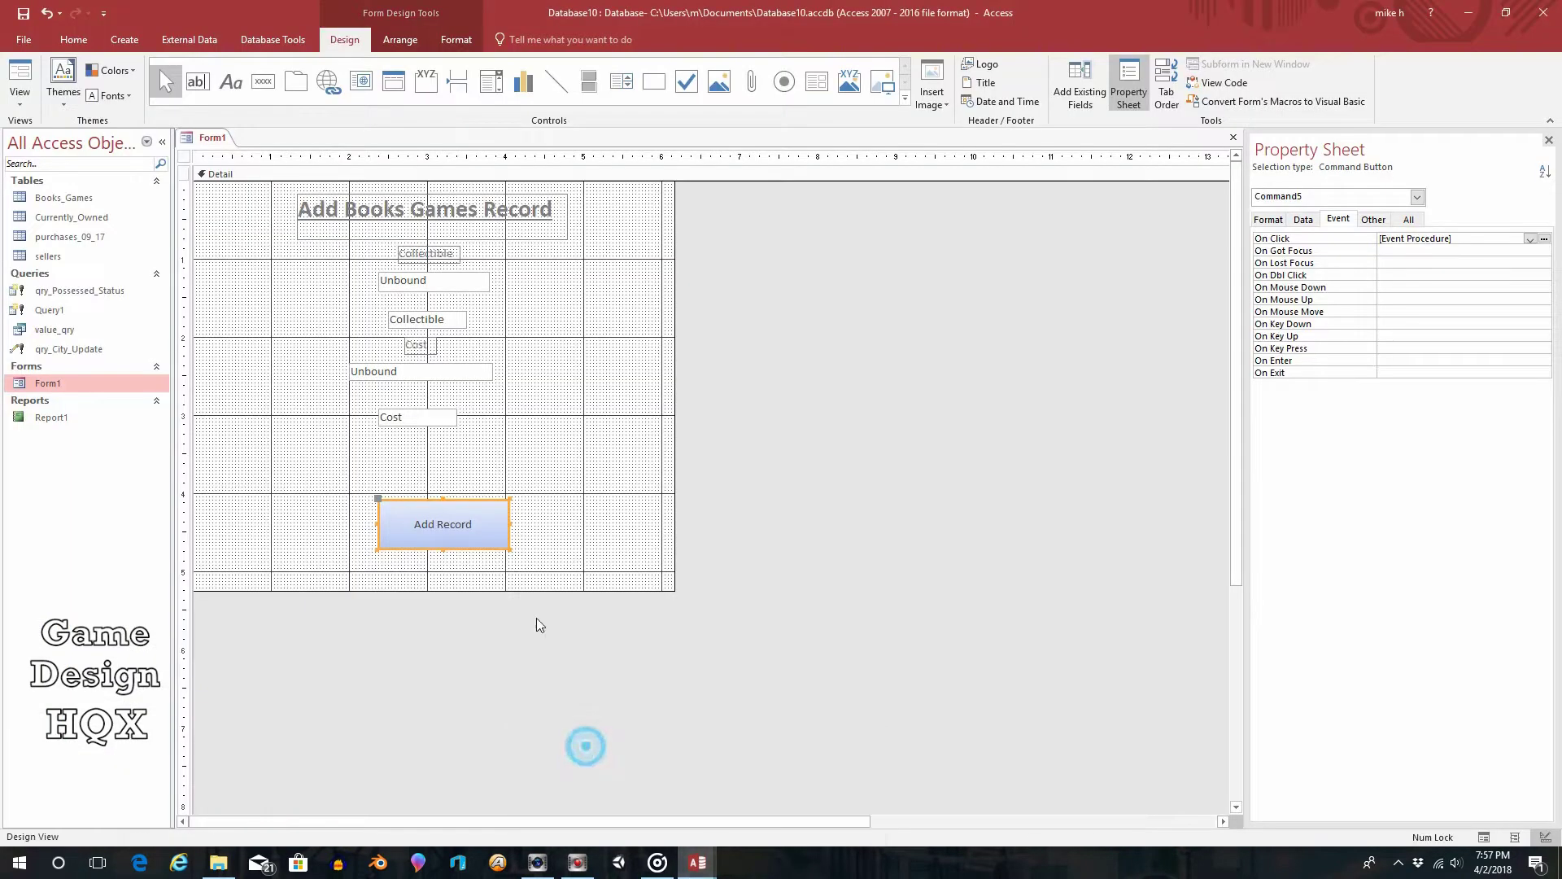
click(441, 373)
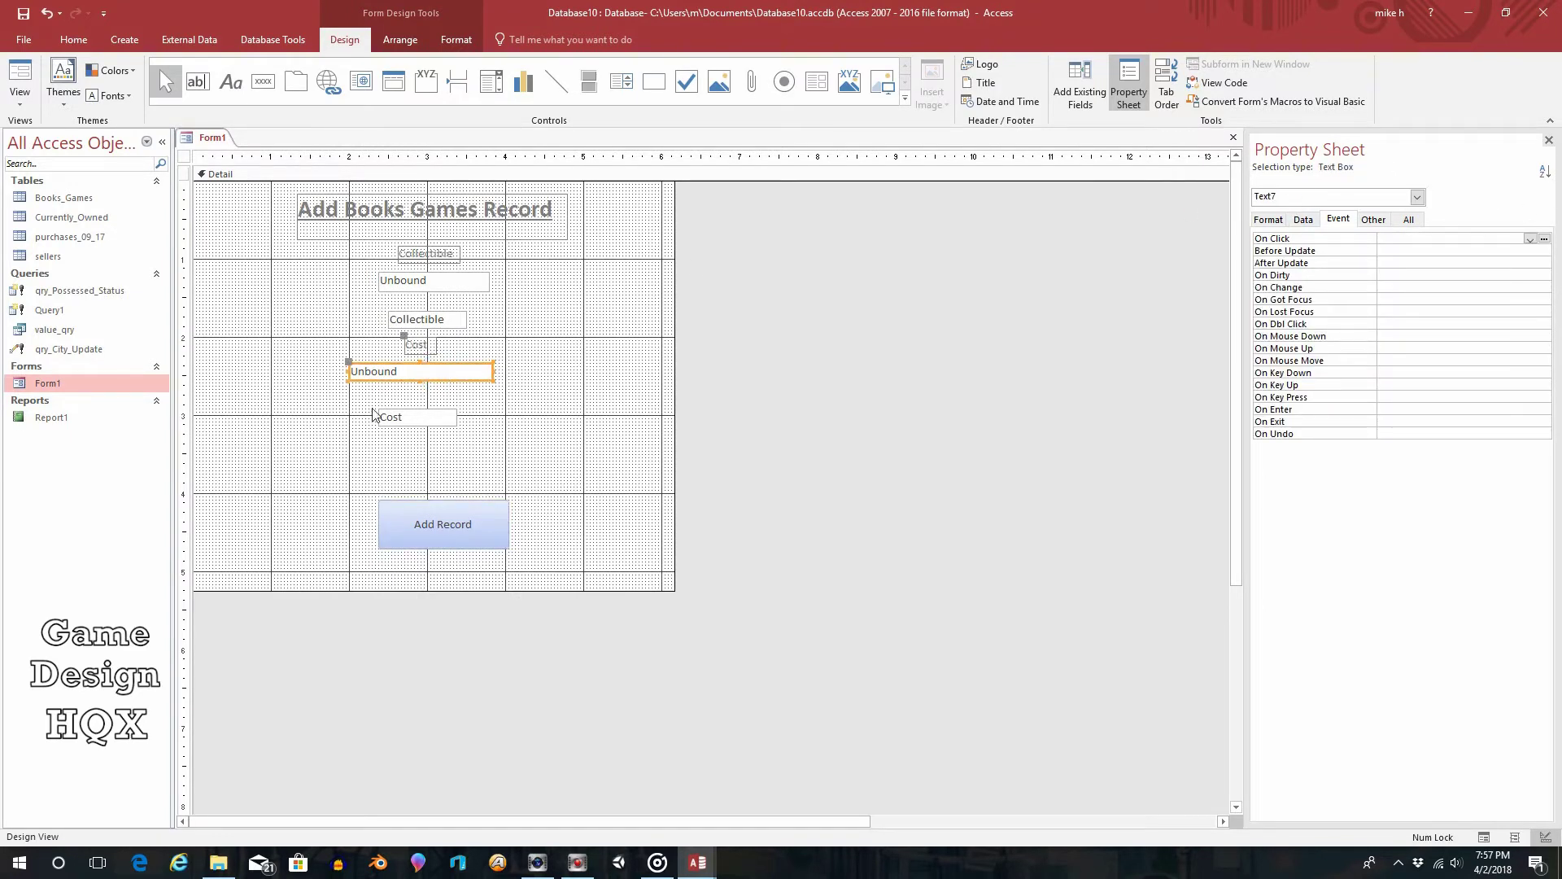
click(401, 417)
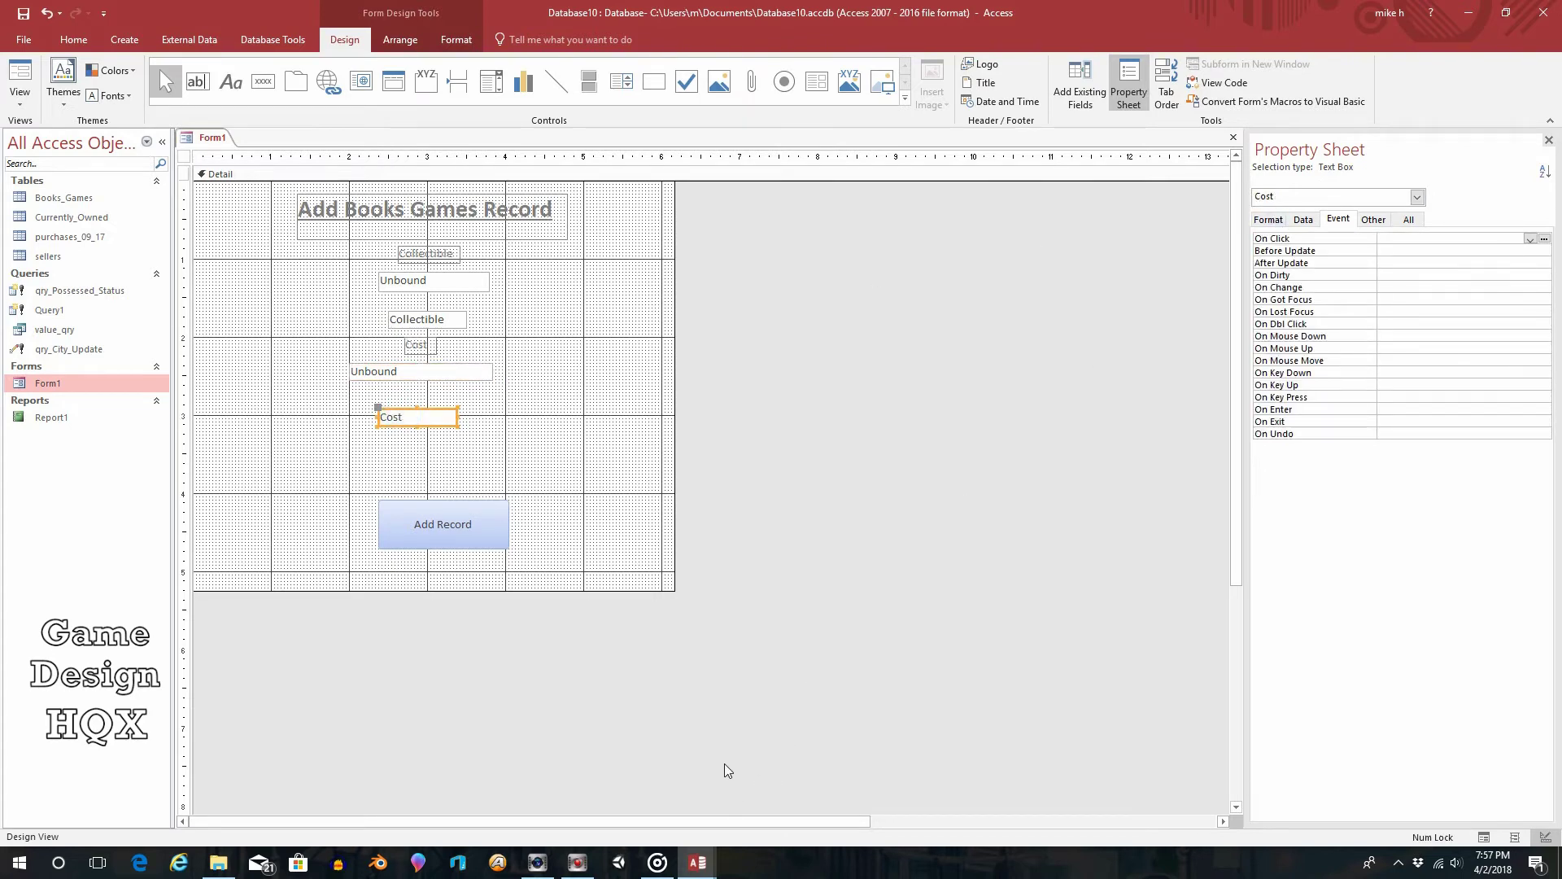
mouse_move(697, 863)
click(749, 818)
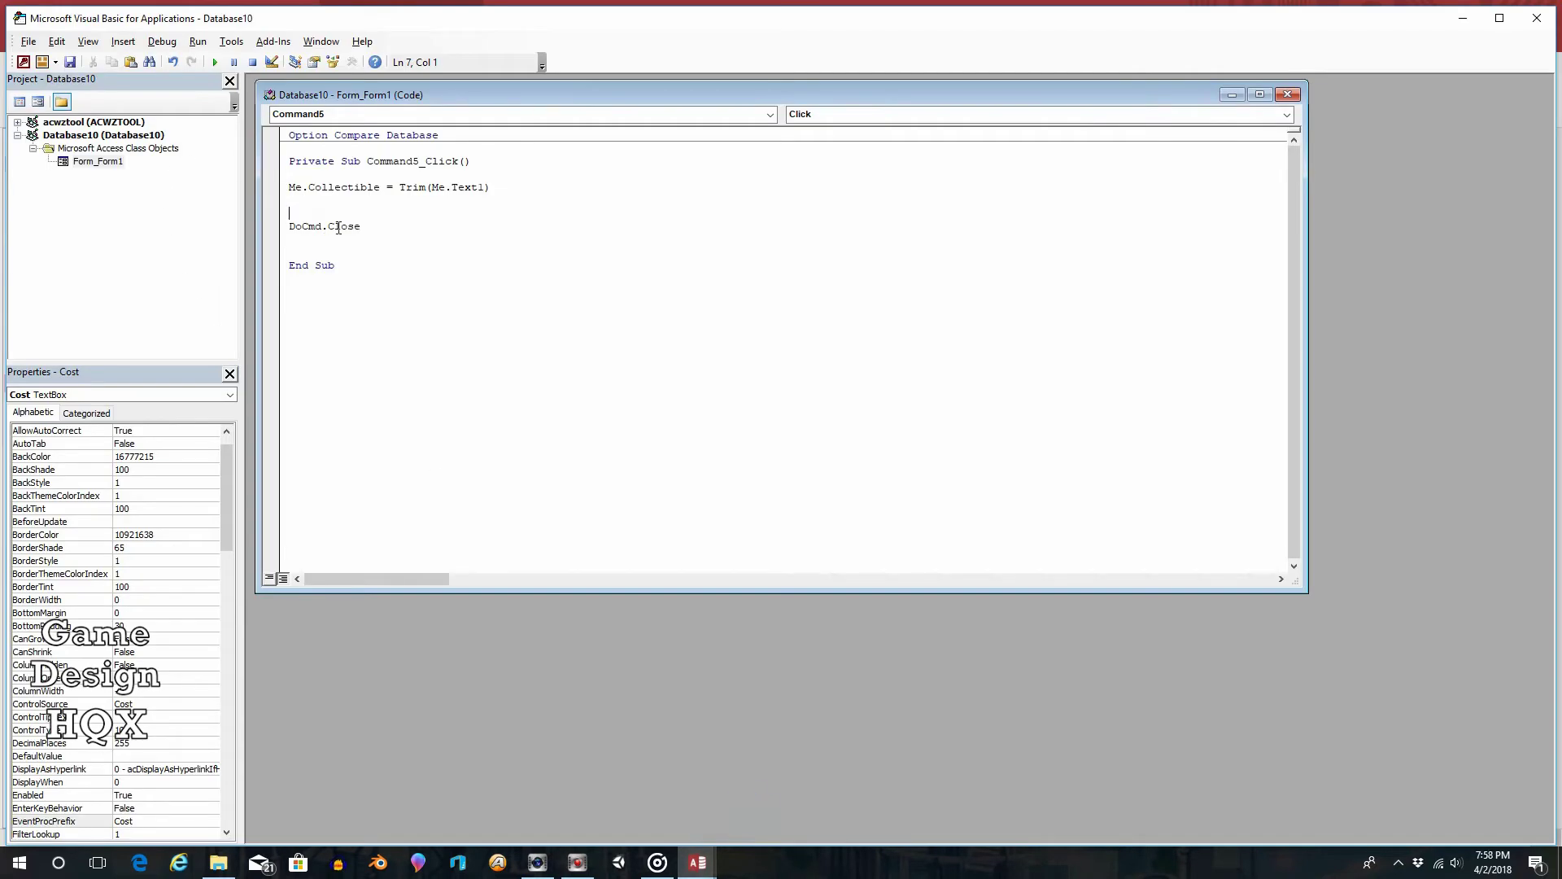
- Write Me.Cost = Me.Text7 before DoCmd.Close and minimize the VBA editor
text(.cos = Me.)
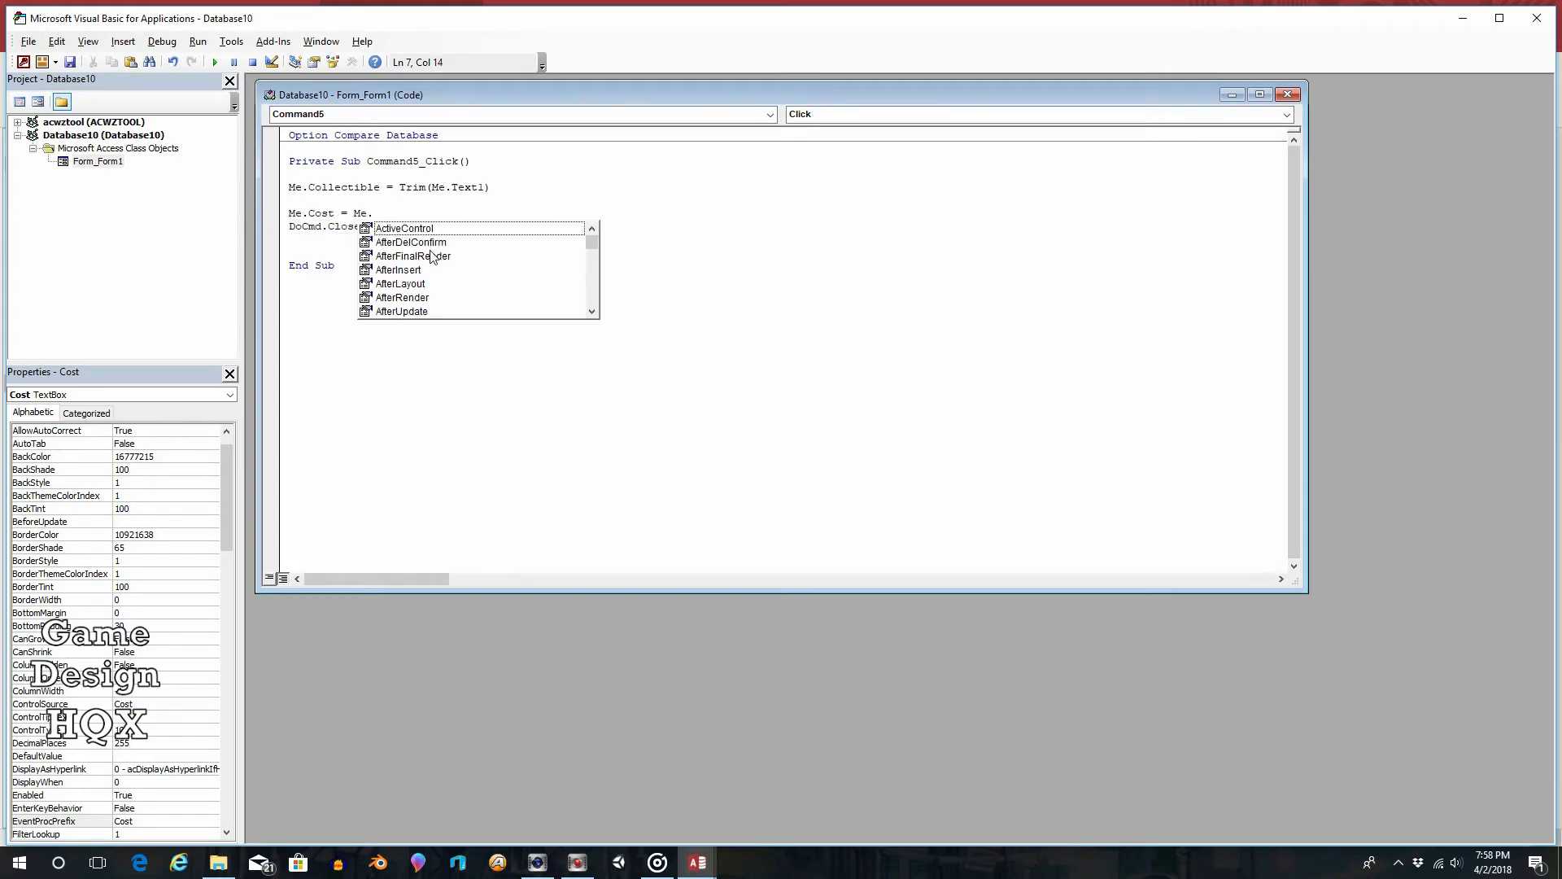
text(te)
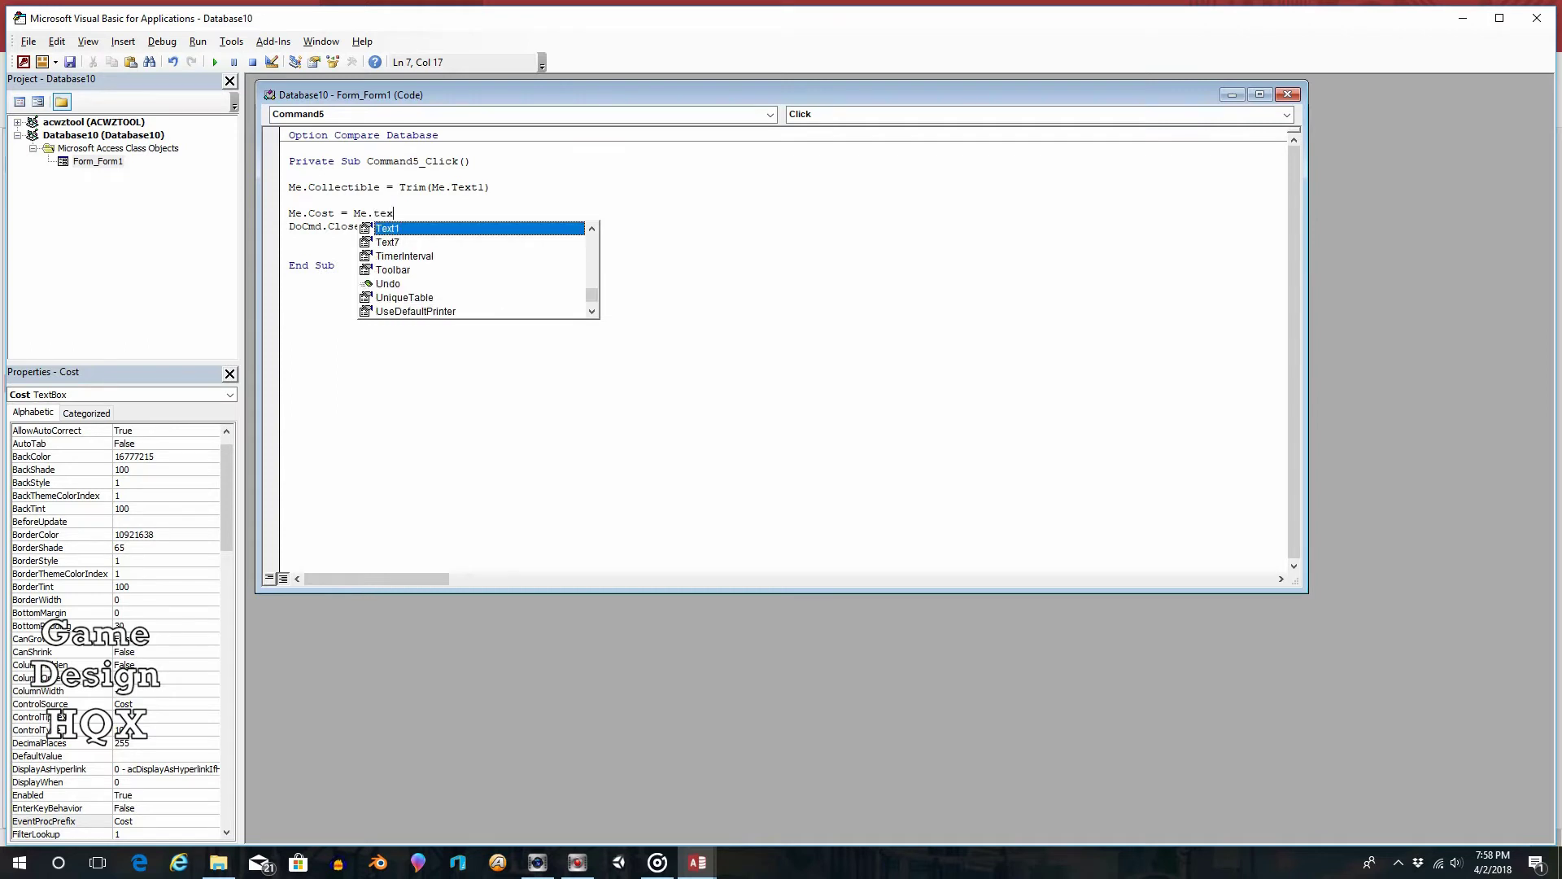
text(x)
double_click(412, 238)
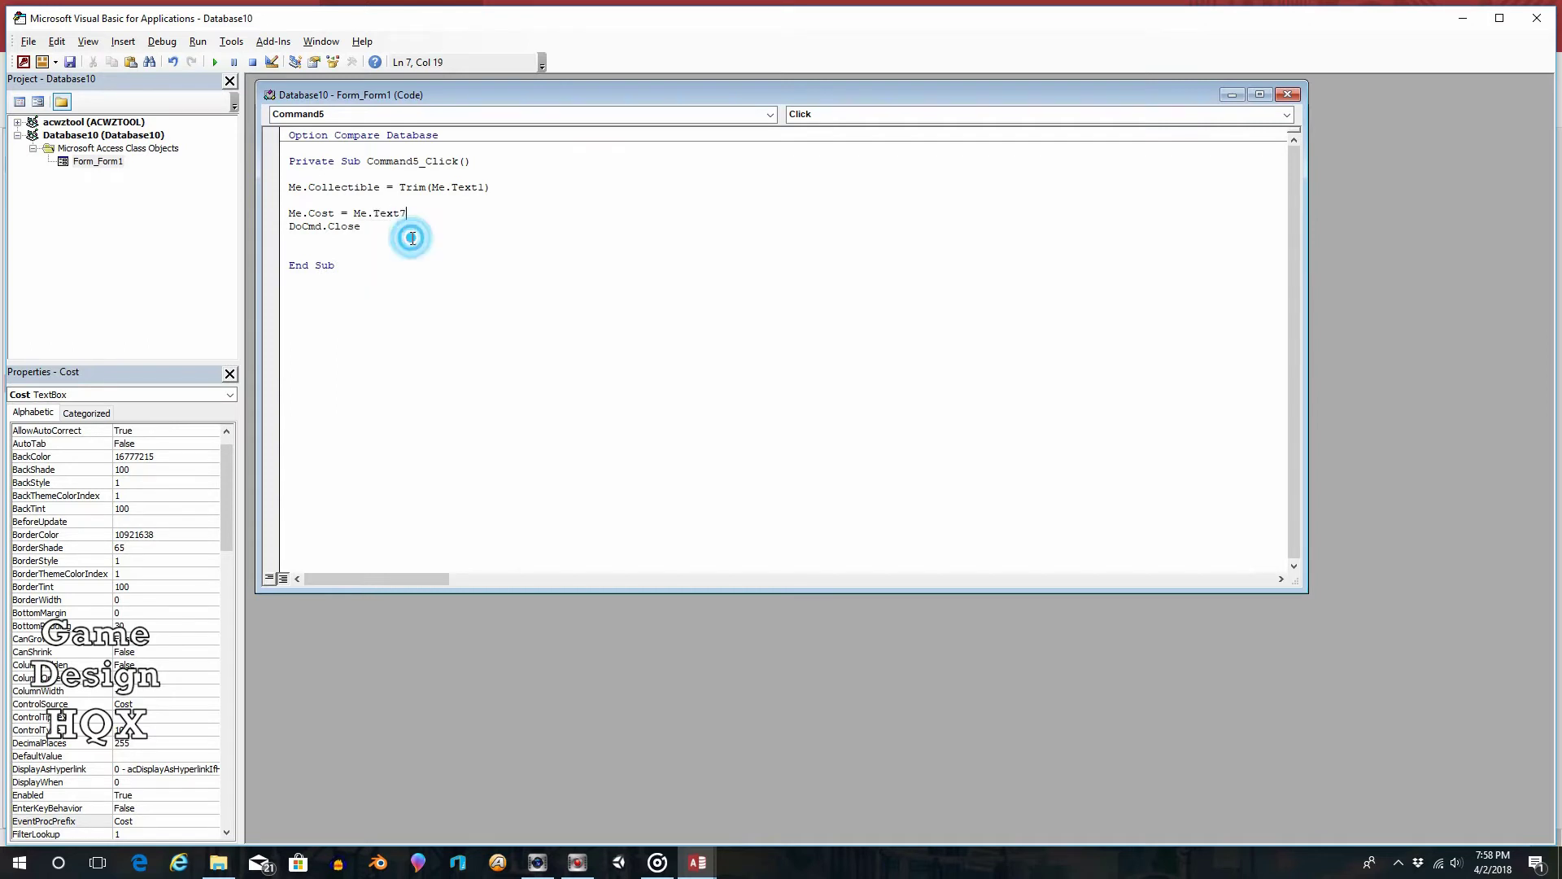
key(Return)
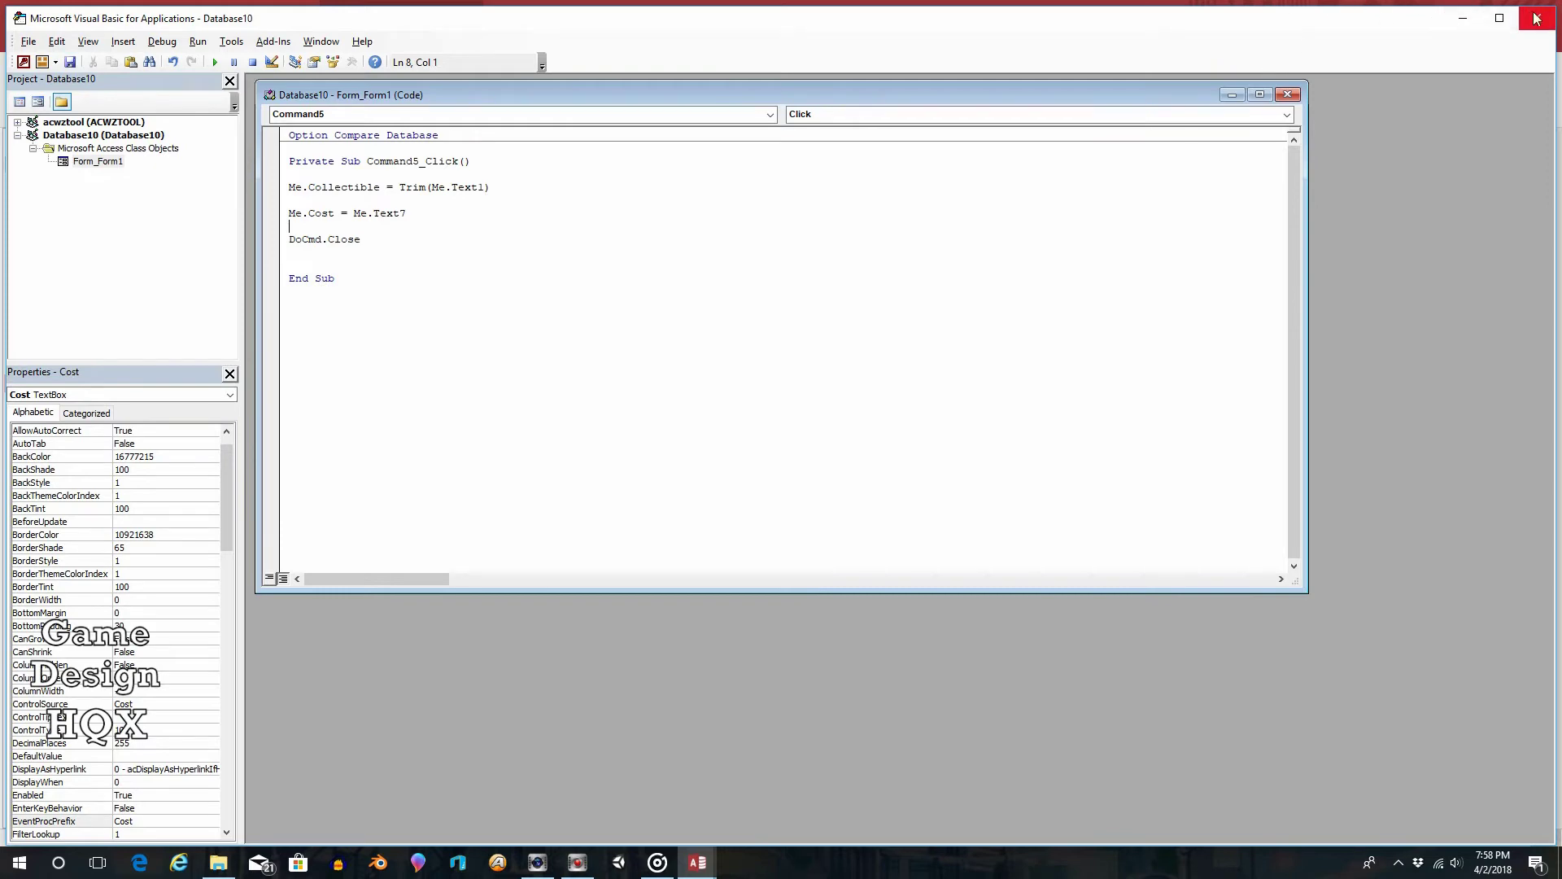
click(1465, 18)
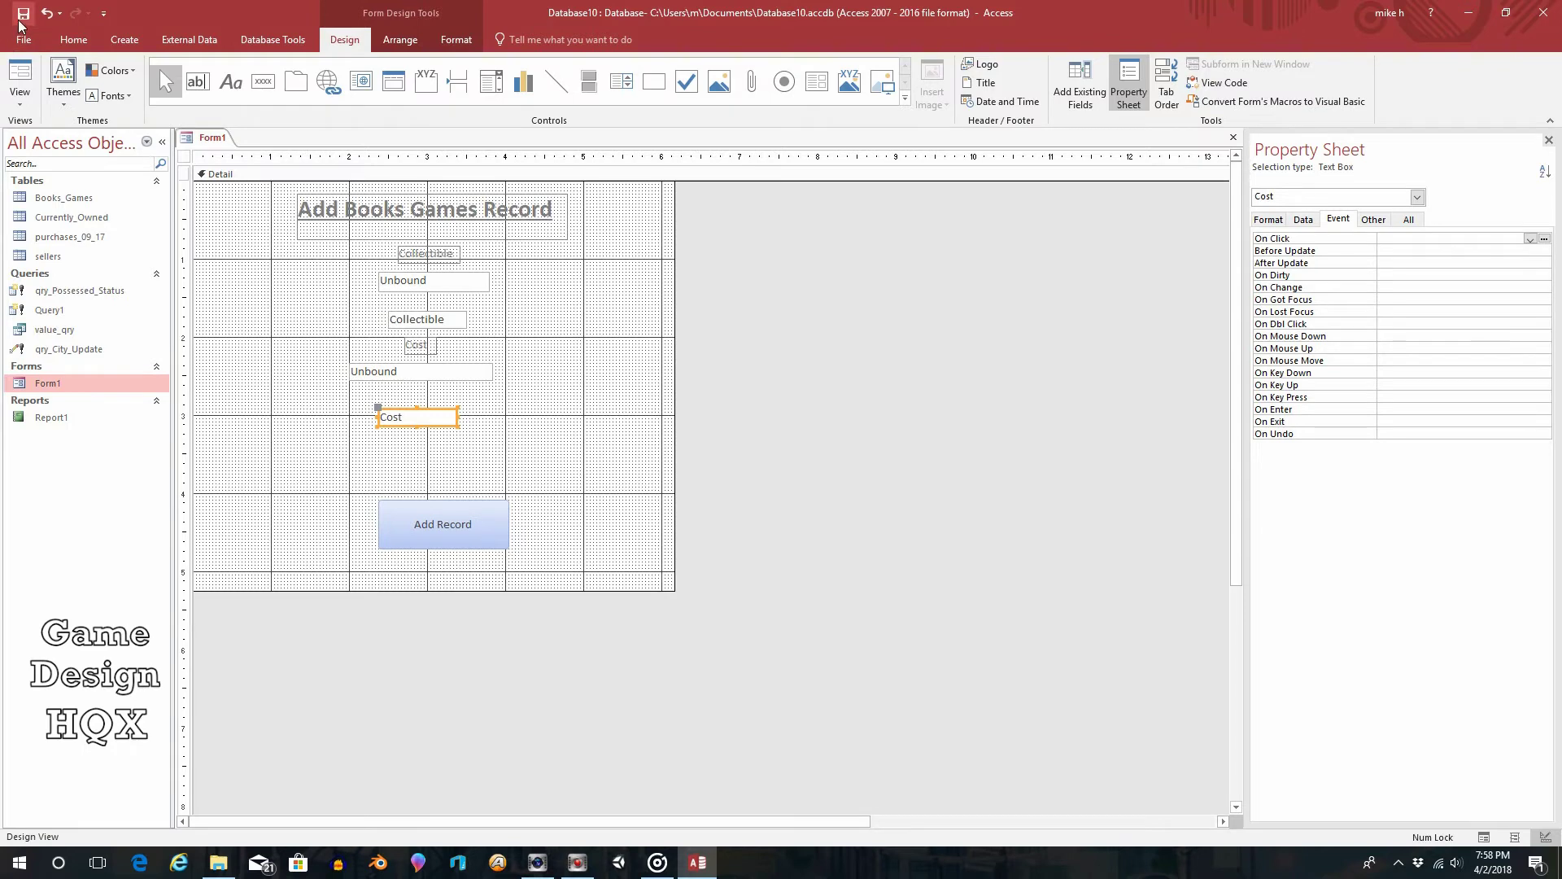
- Set the bound Cost text box's Visible property to No and save the form
click(21, 73)
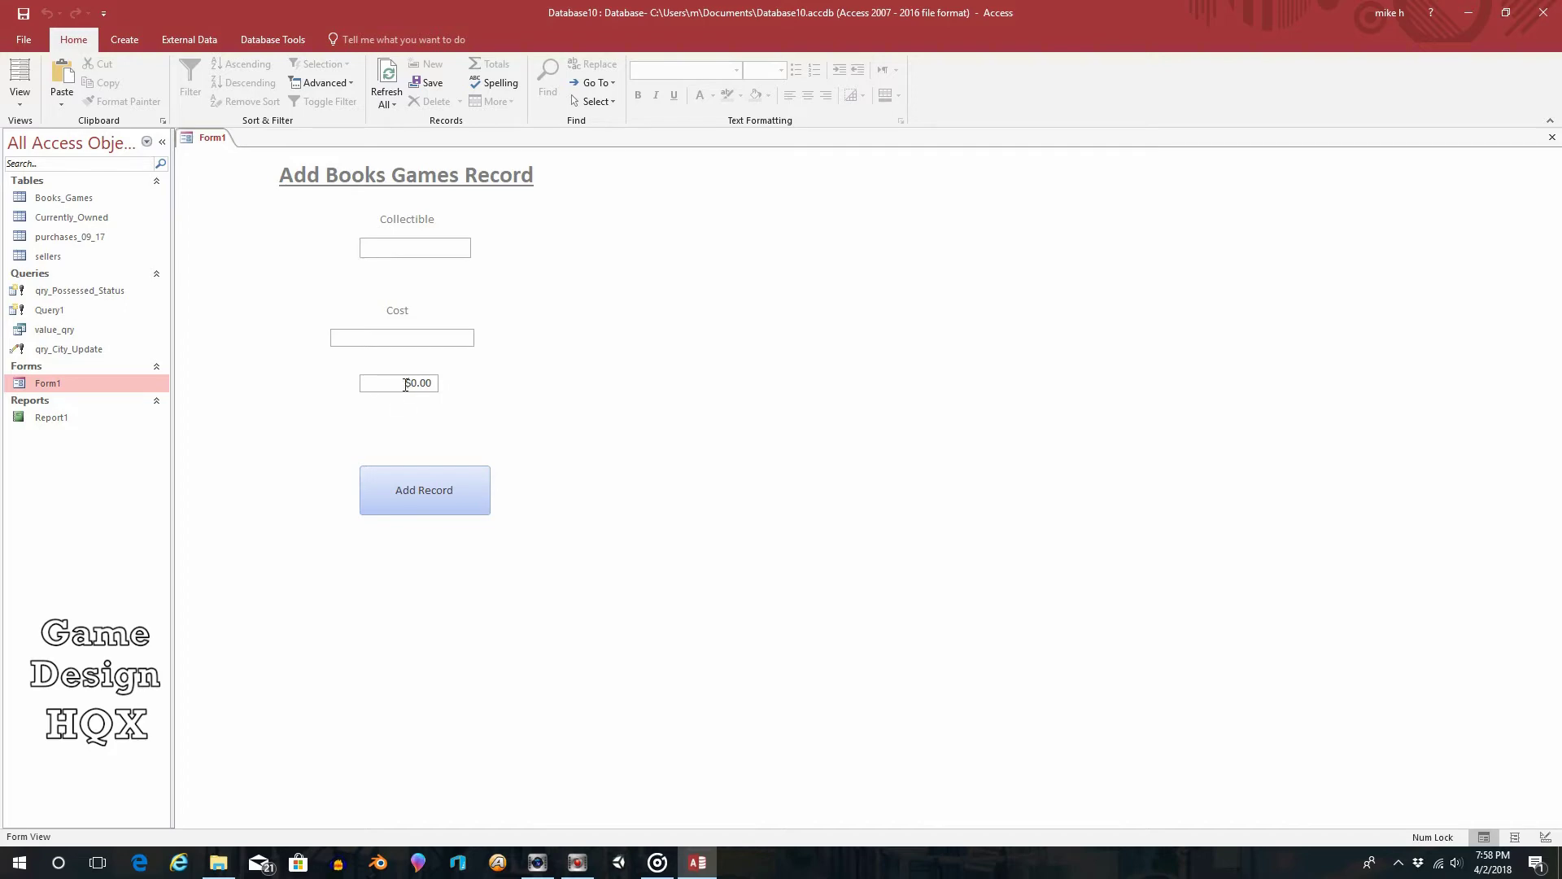
click(10, 95)
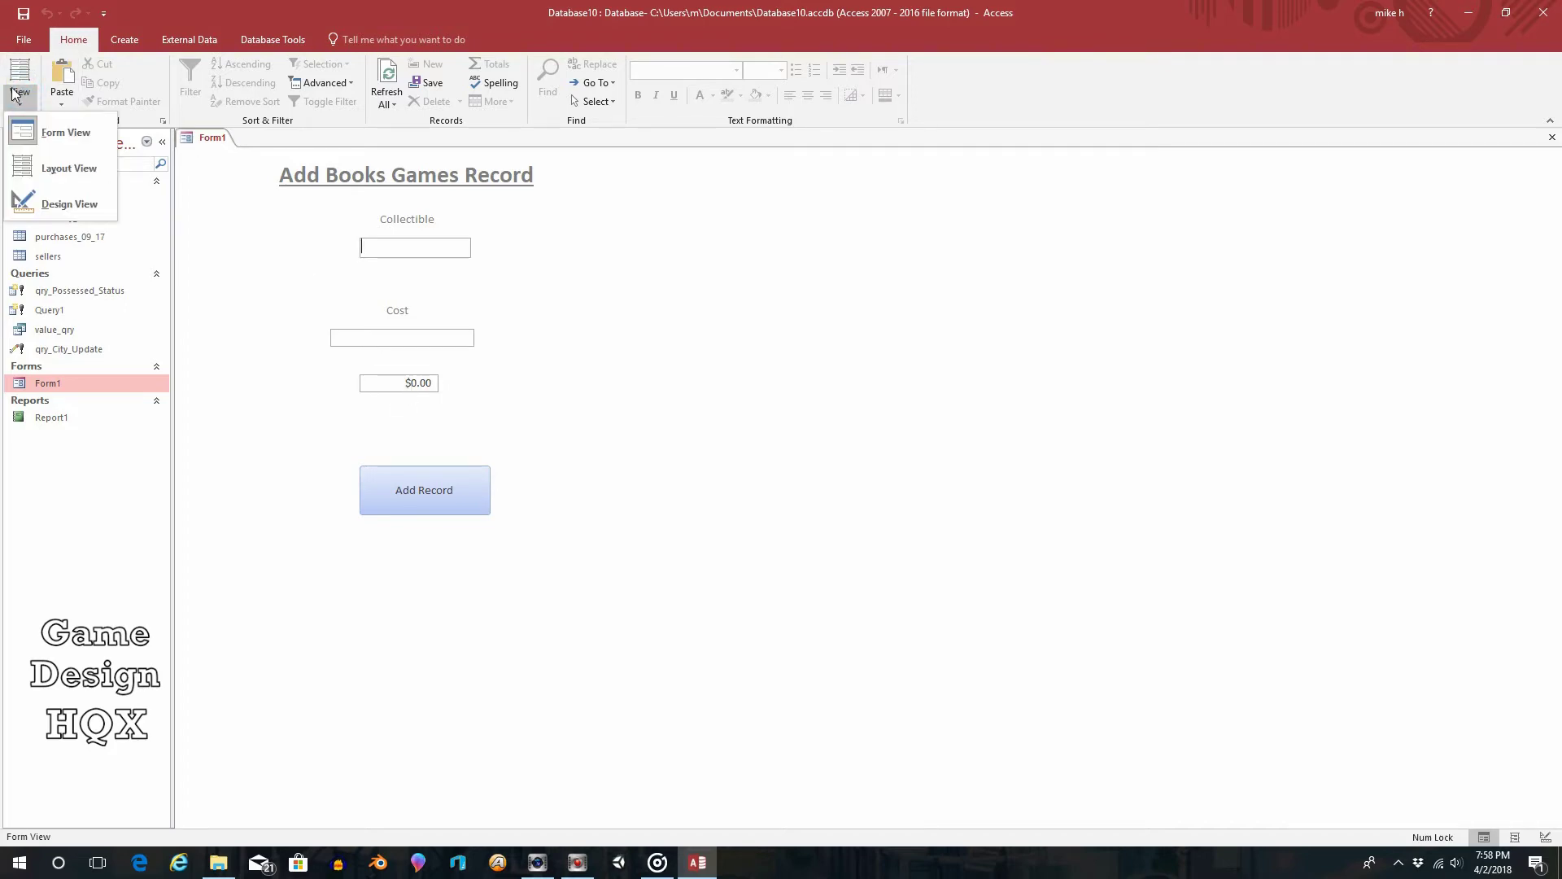
click(62, 204)
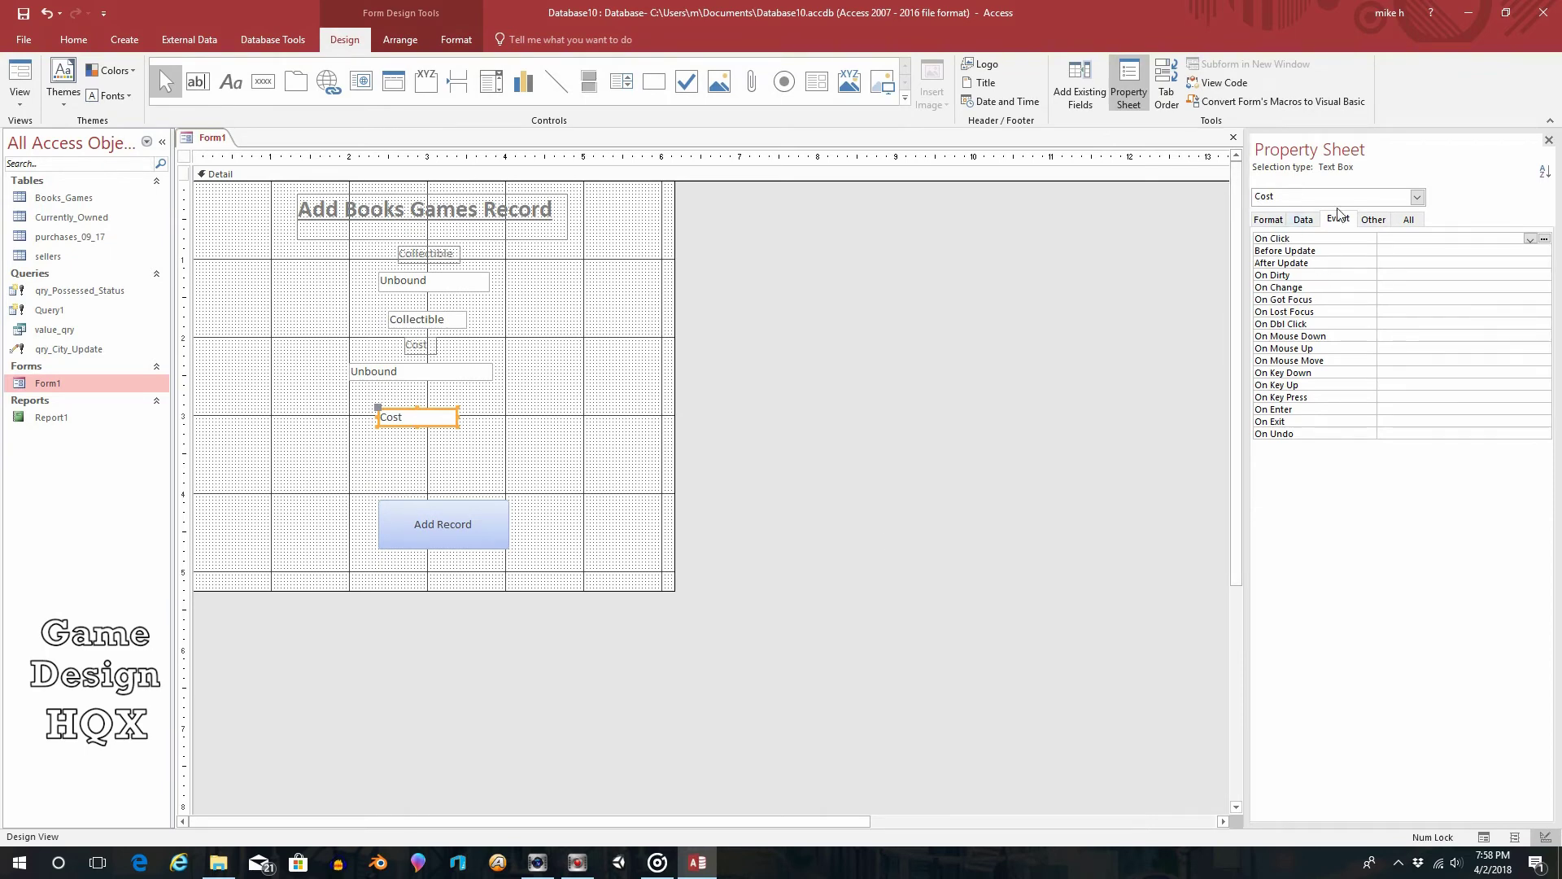
click(1269, 219)
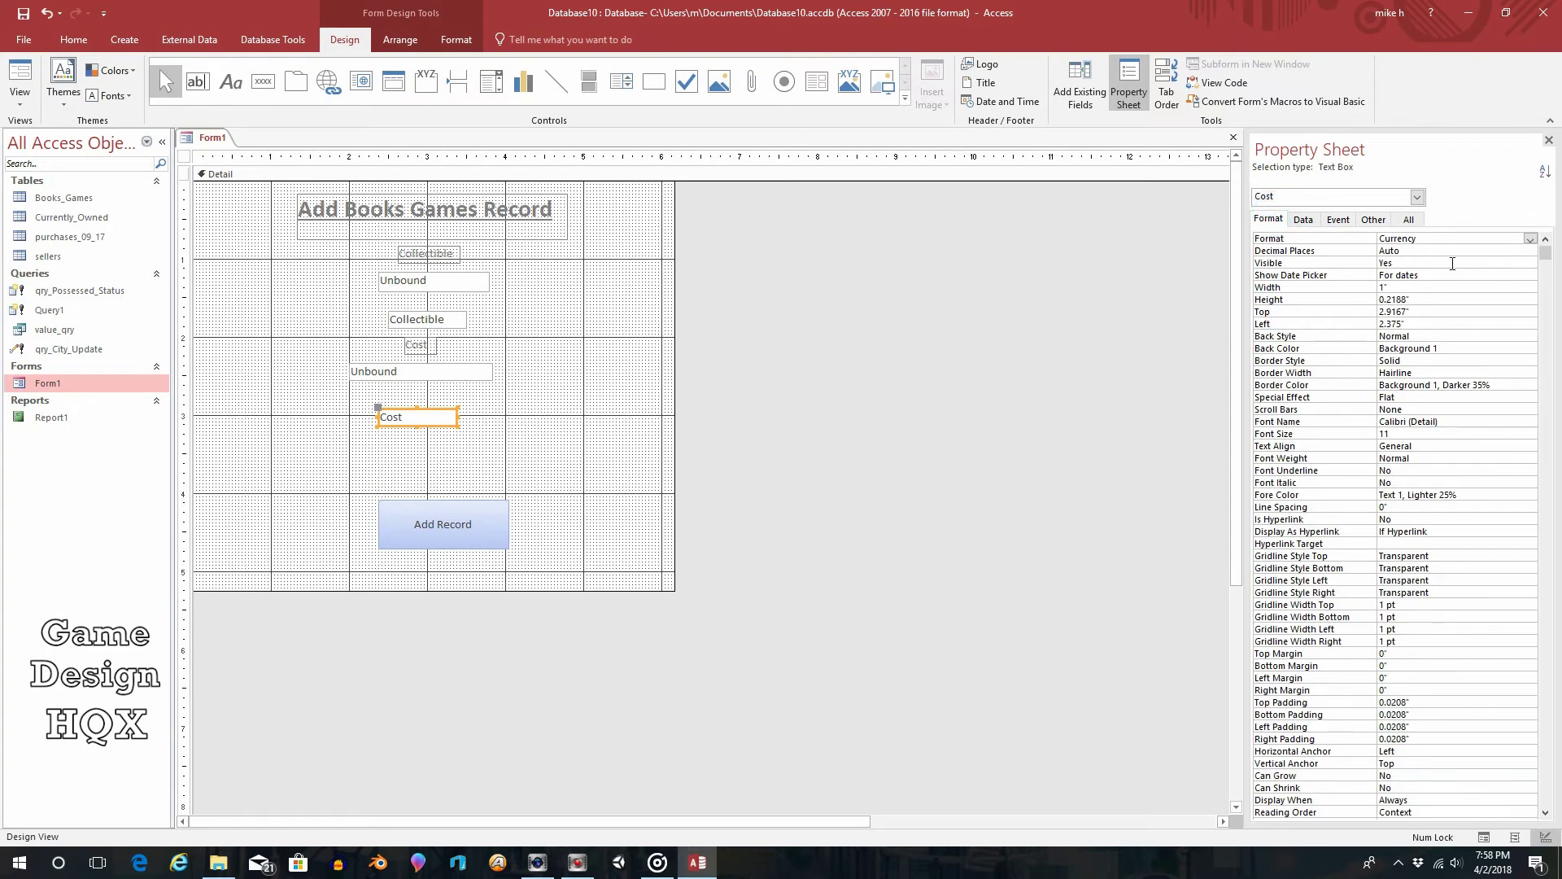
click(1456, 263)
click(1530, 263)
click(1483, 287)
click(23, 14)
- In Form View, submit 'Another Movie' with Cost 500 through Add Record
click(25, 74)
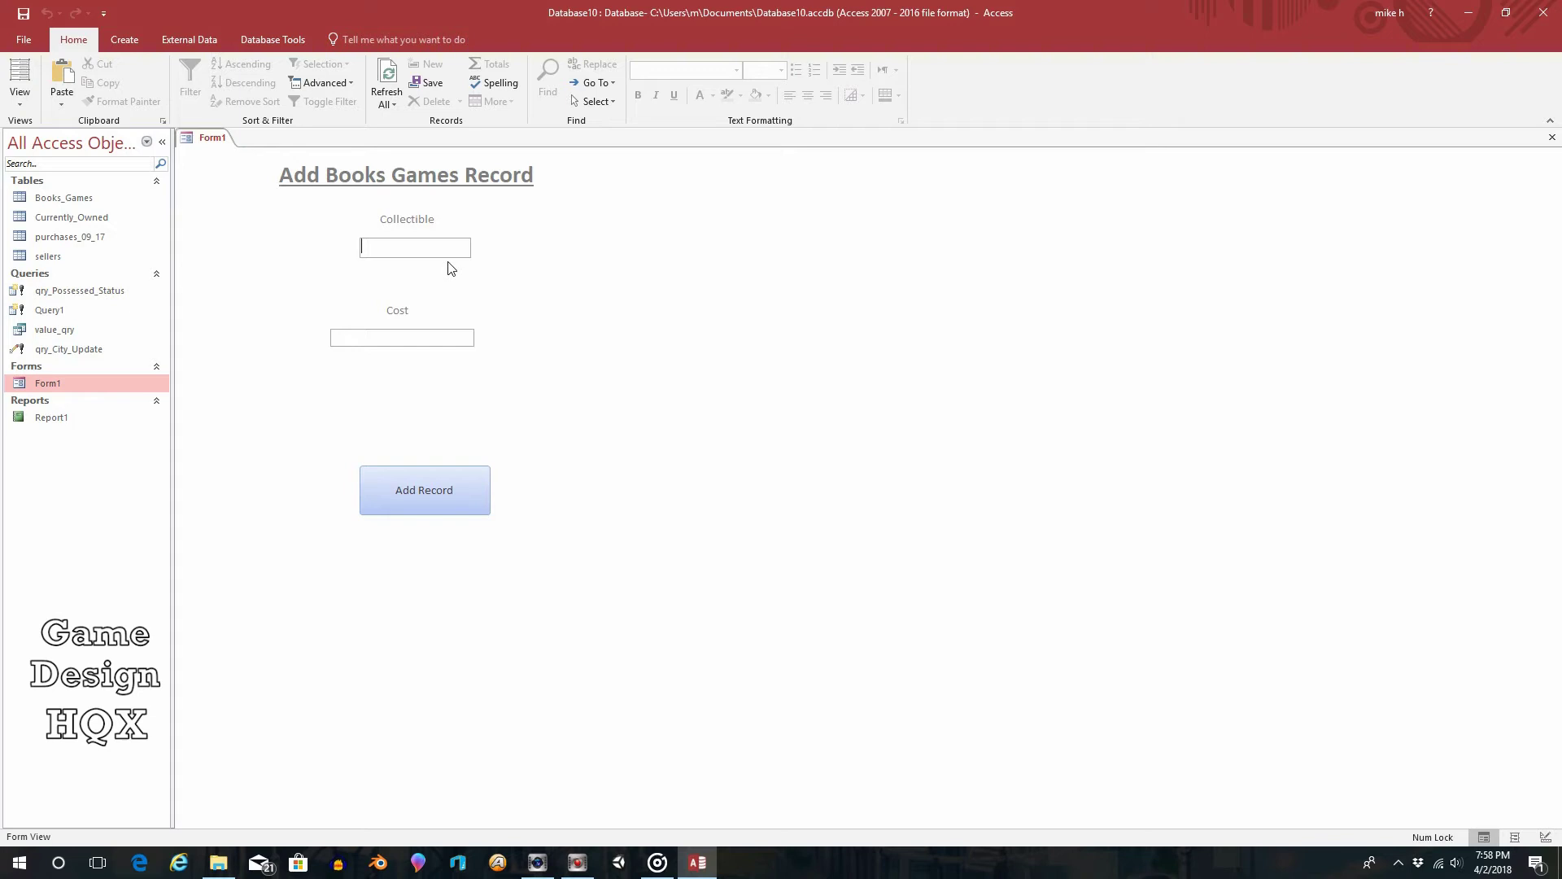
text(Another Movie)
click(441, 339)
text(500)
click(459, 489)
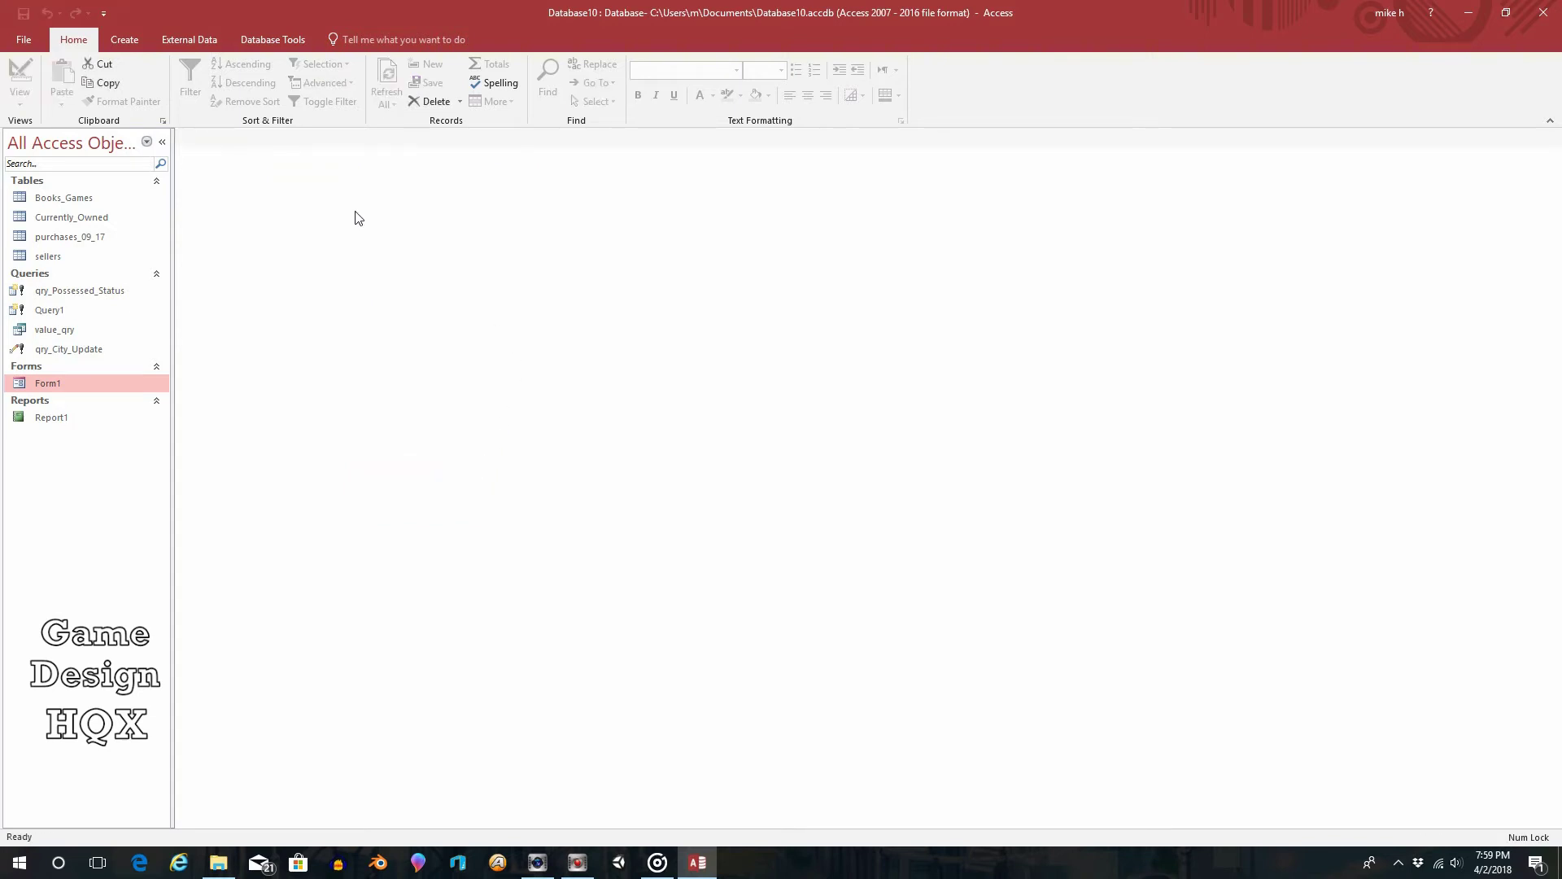
double_click(63, 199)
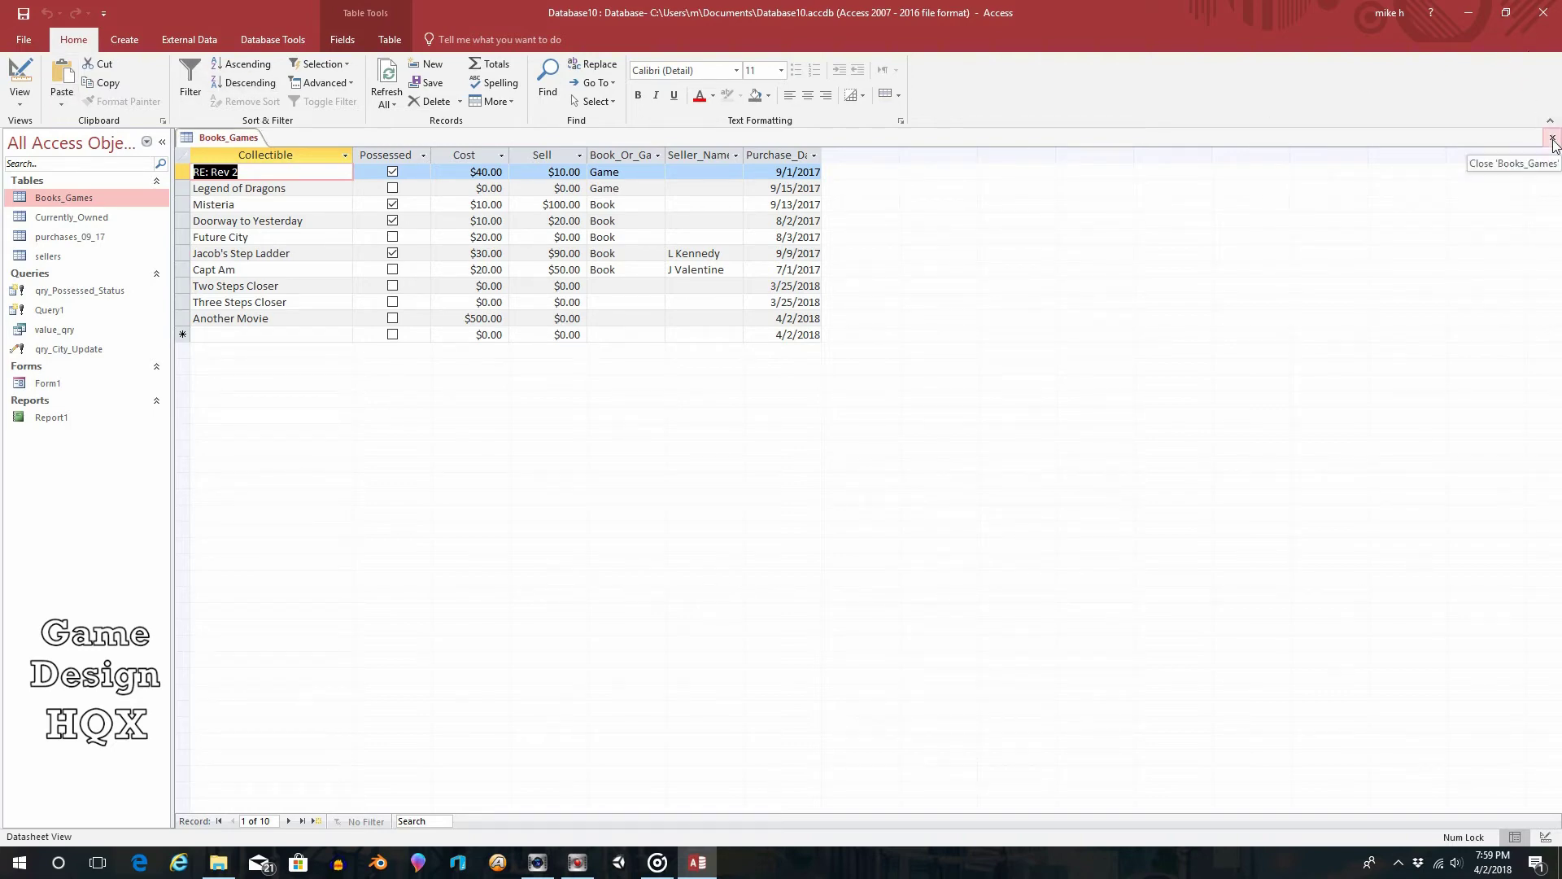
click(1552, 137)
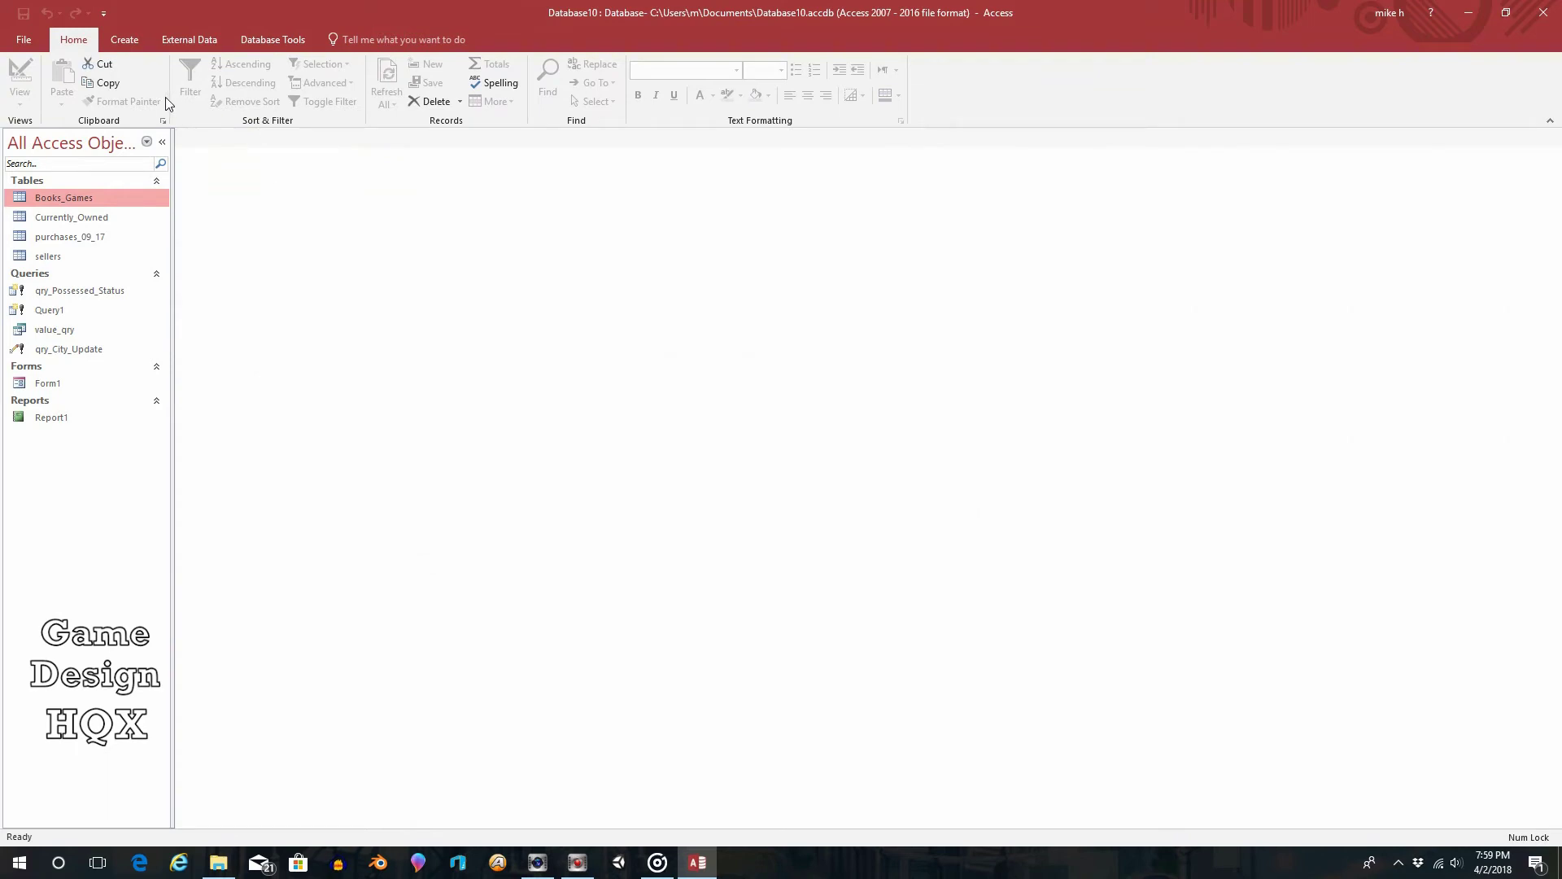
- Open Form1 and switch it to Design View
double_click(52, 384)
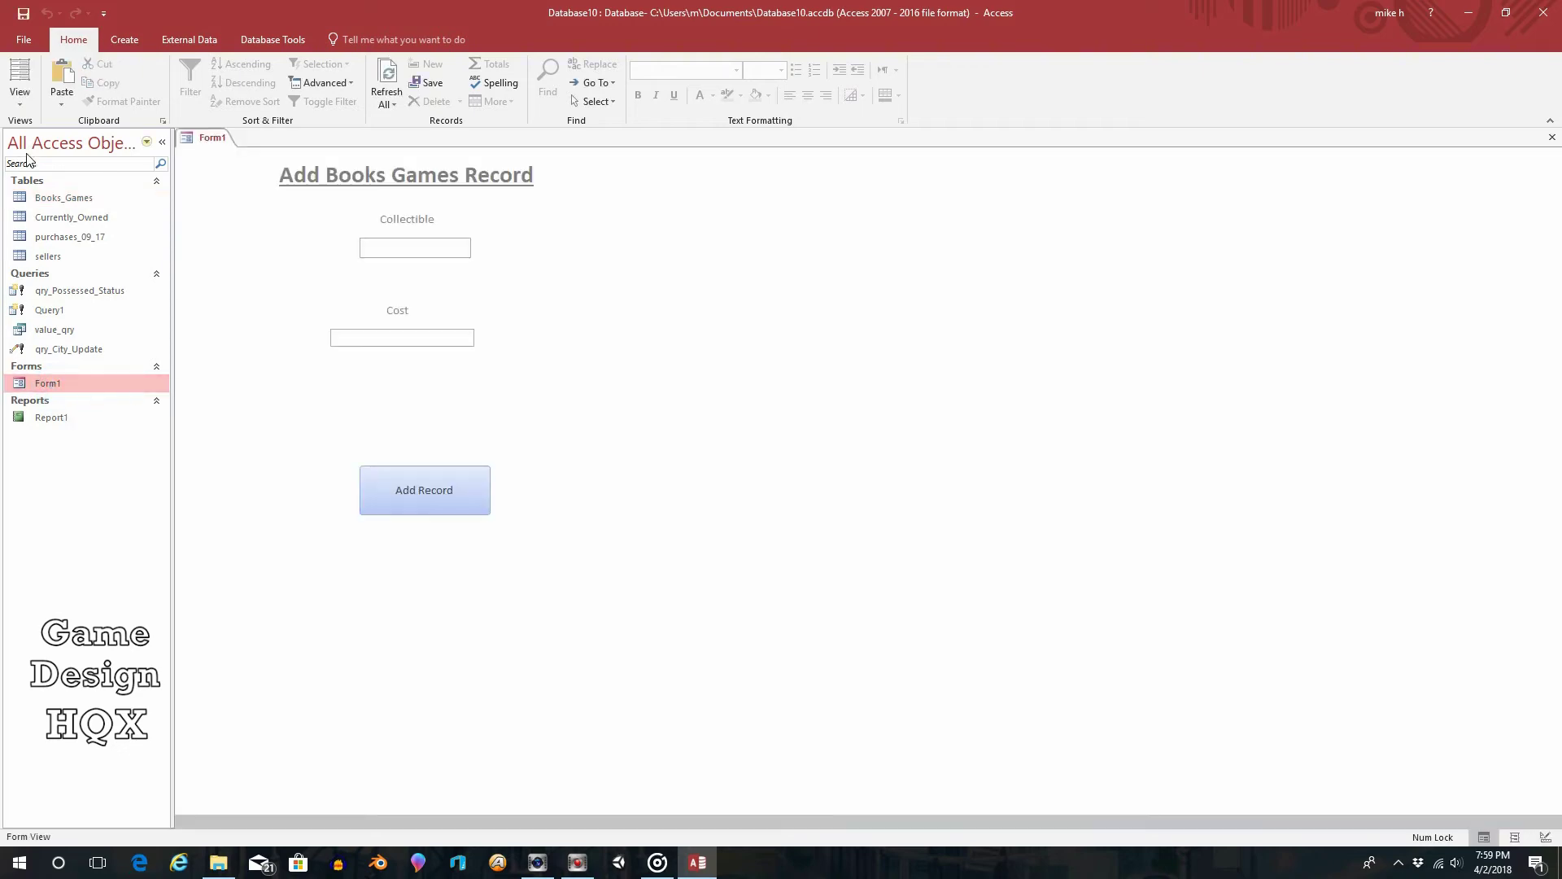
click(32, 107)
click(57, 204)
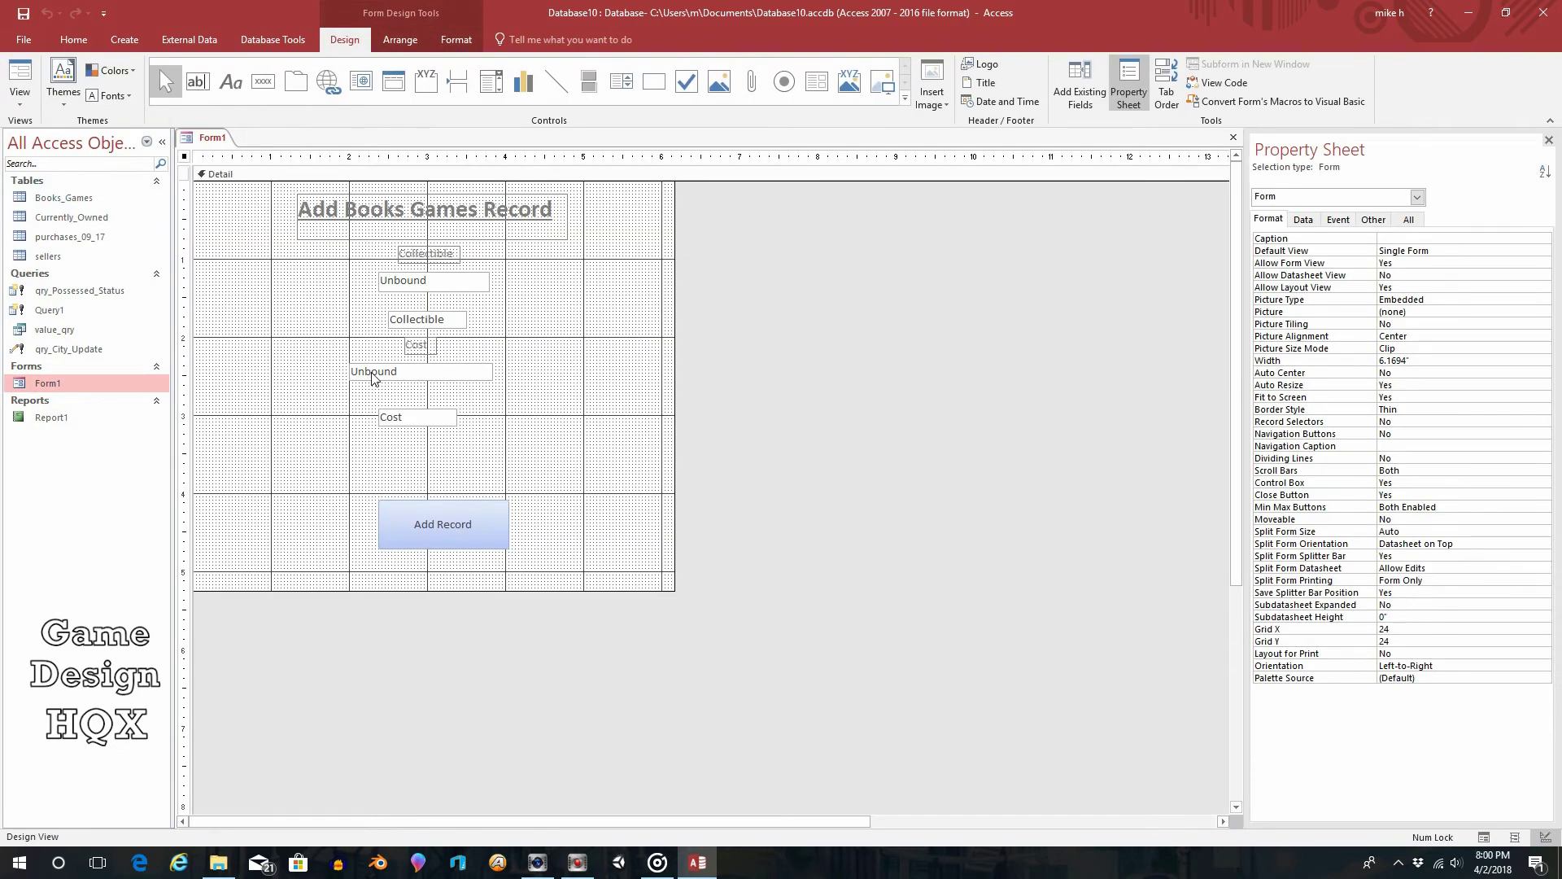
- Set the Cost text box's ControlTip Text to 'Do Not Enter Dollar Sign or Decimal'
click(436, 373)
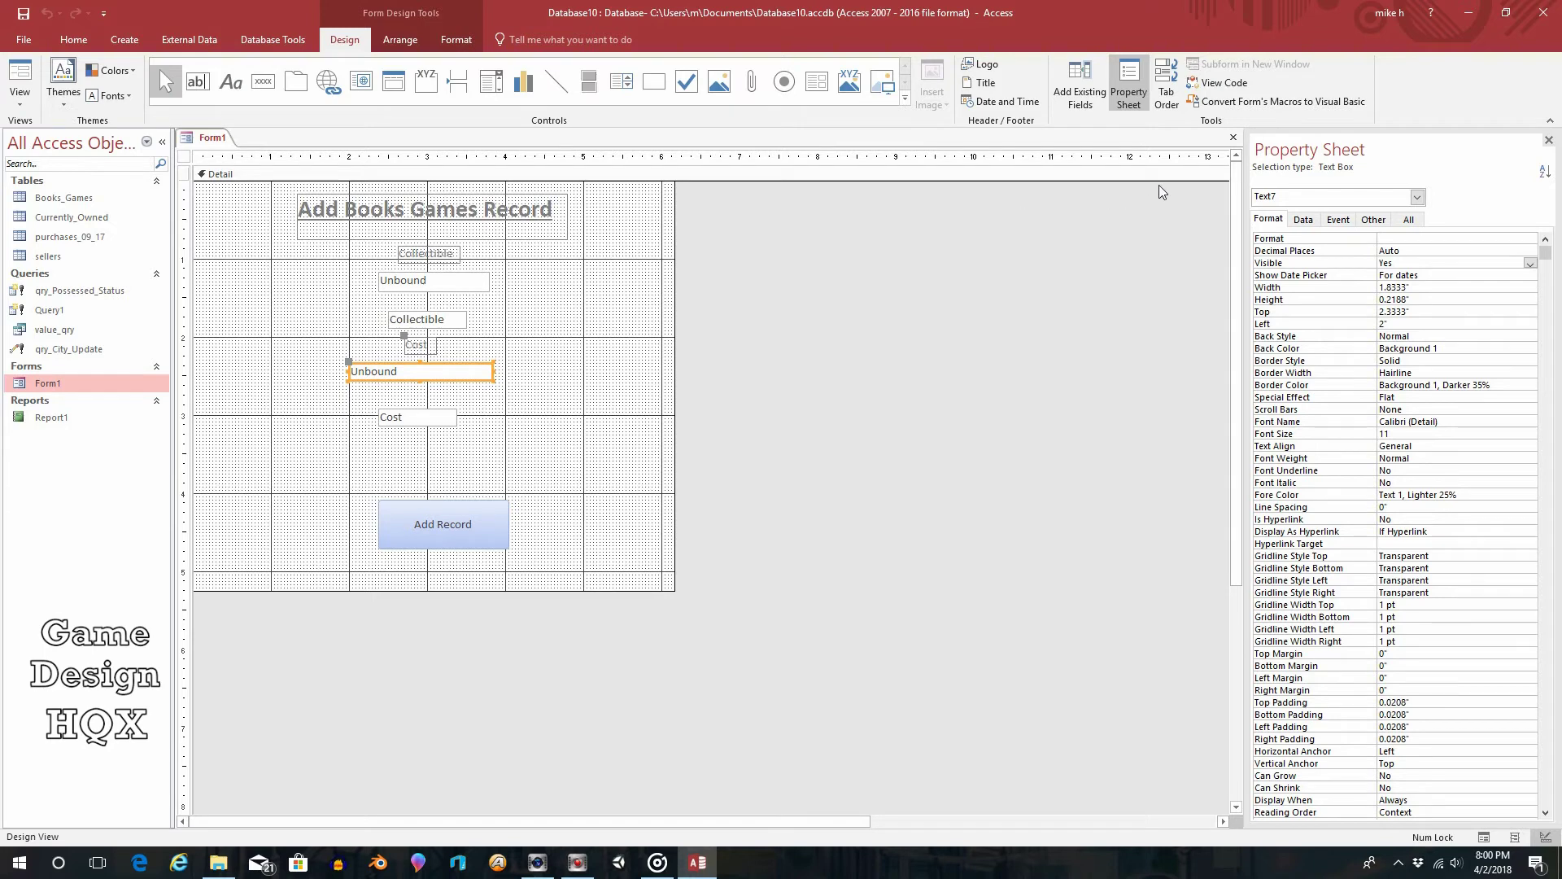
click(1373, 220)
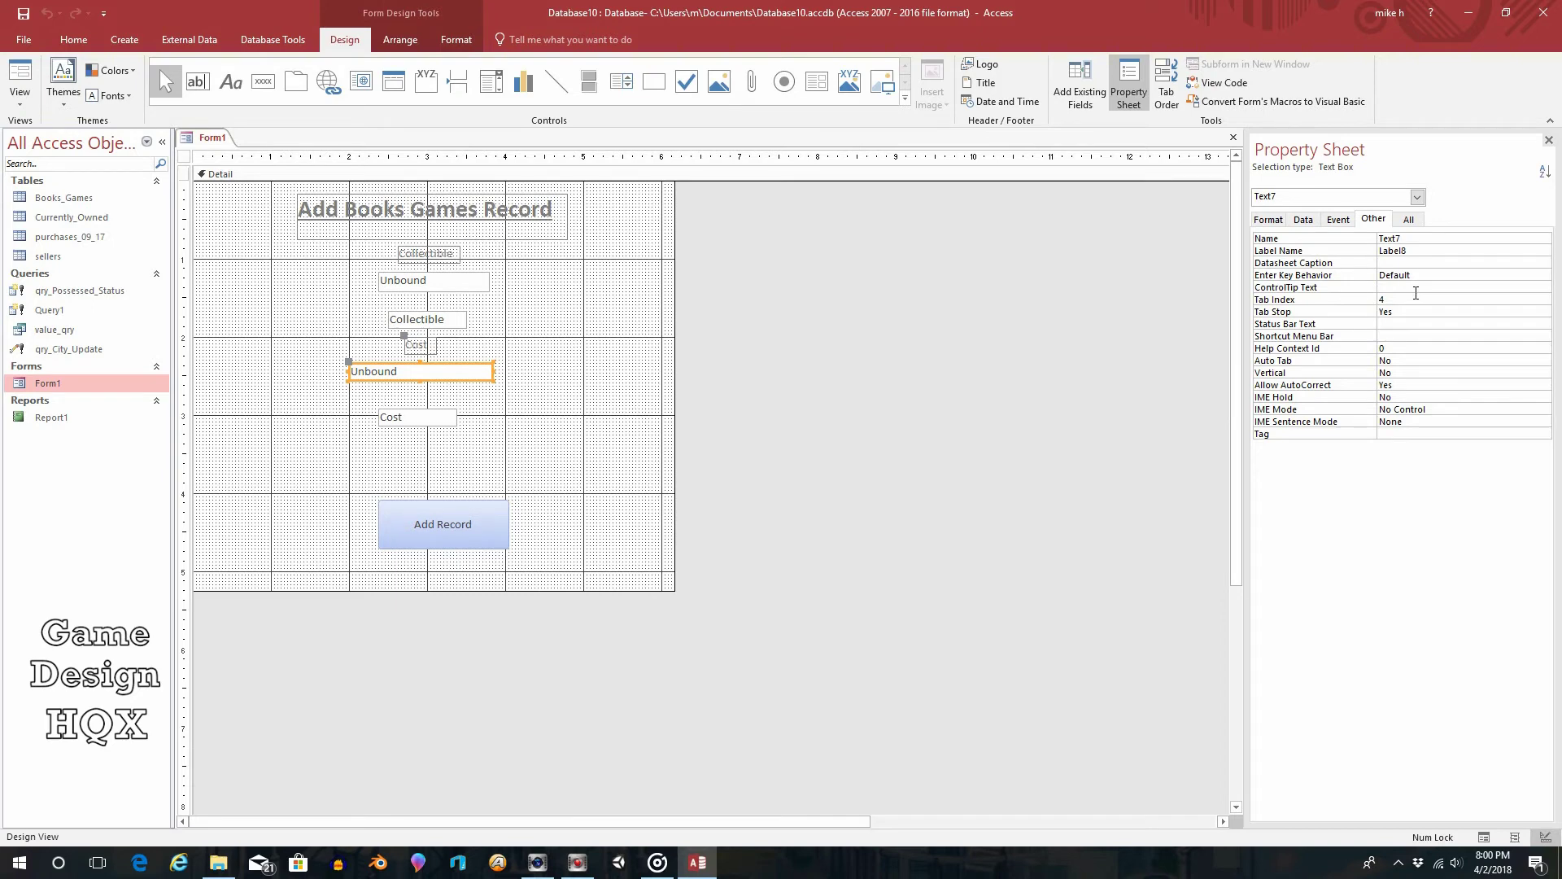
click(1416, 291)
text(Do Not )
text(Enter)
text( d)
text(Dolla)
text(r Sign )
text(or Deciam)
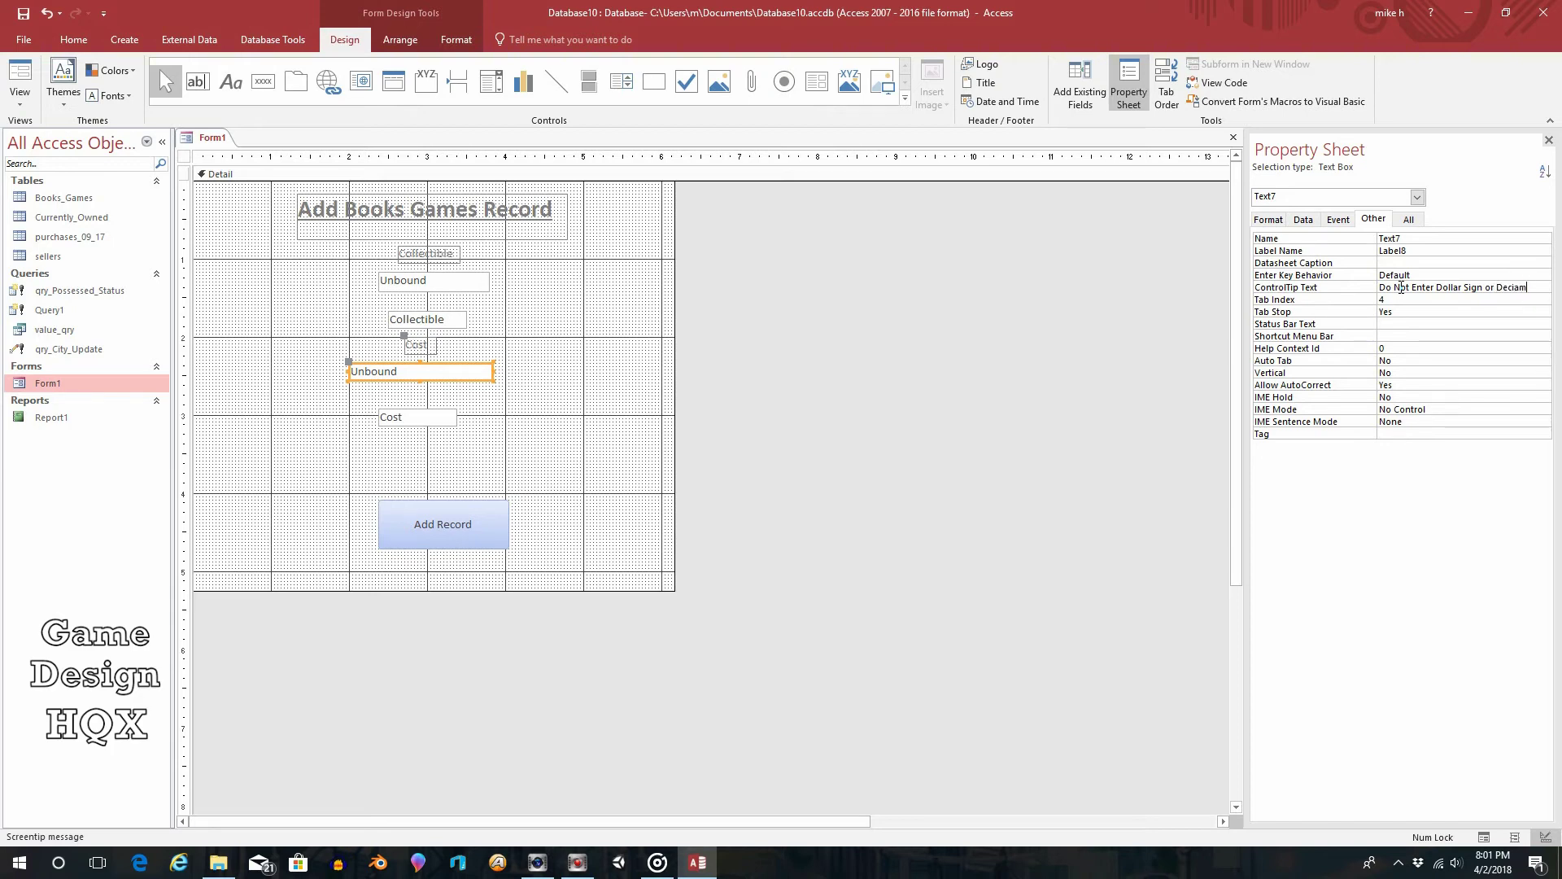
key(BackSpace)
key(BackSpace)
click(1438, 273)
click(23, 15)
click(20, 79)
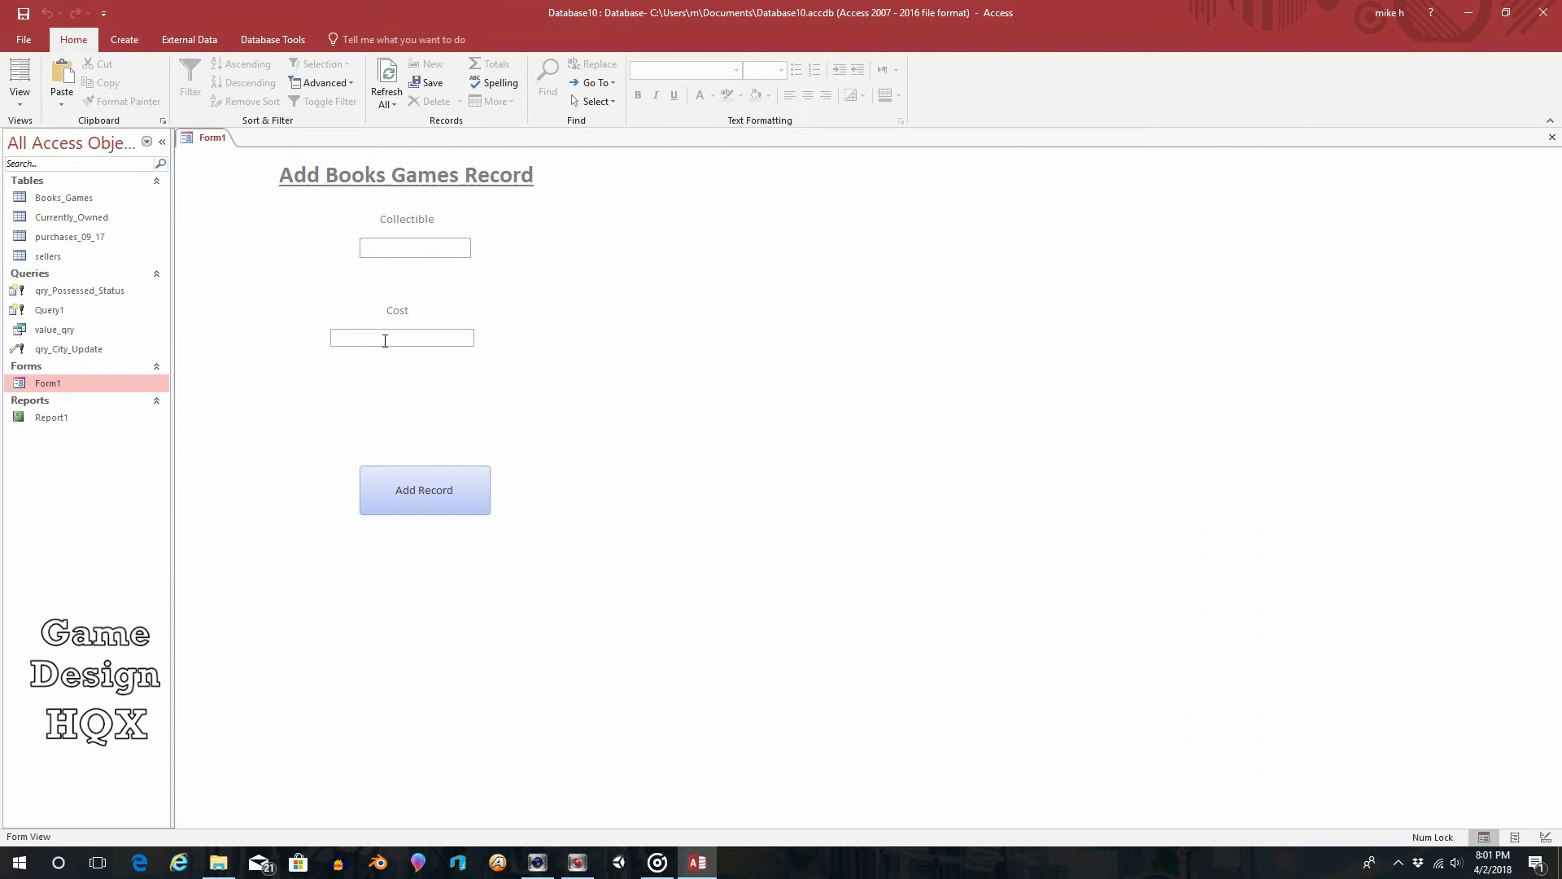
mouse_move(385, 341)
click(20, 102)
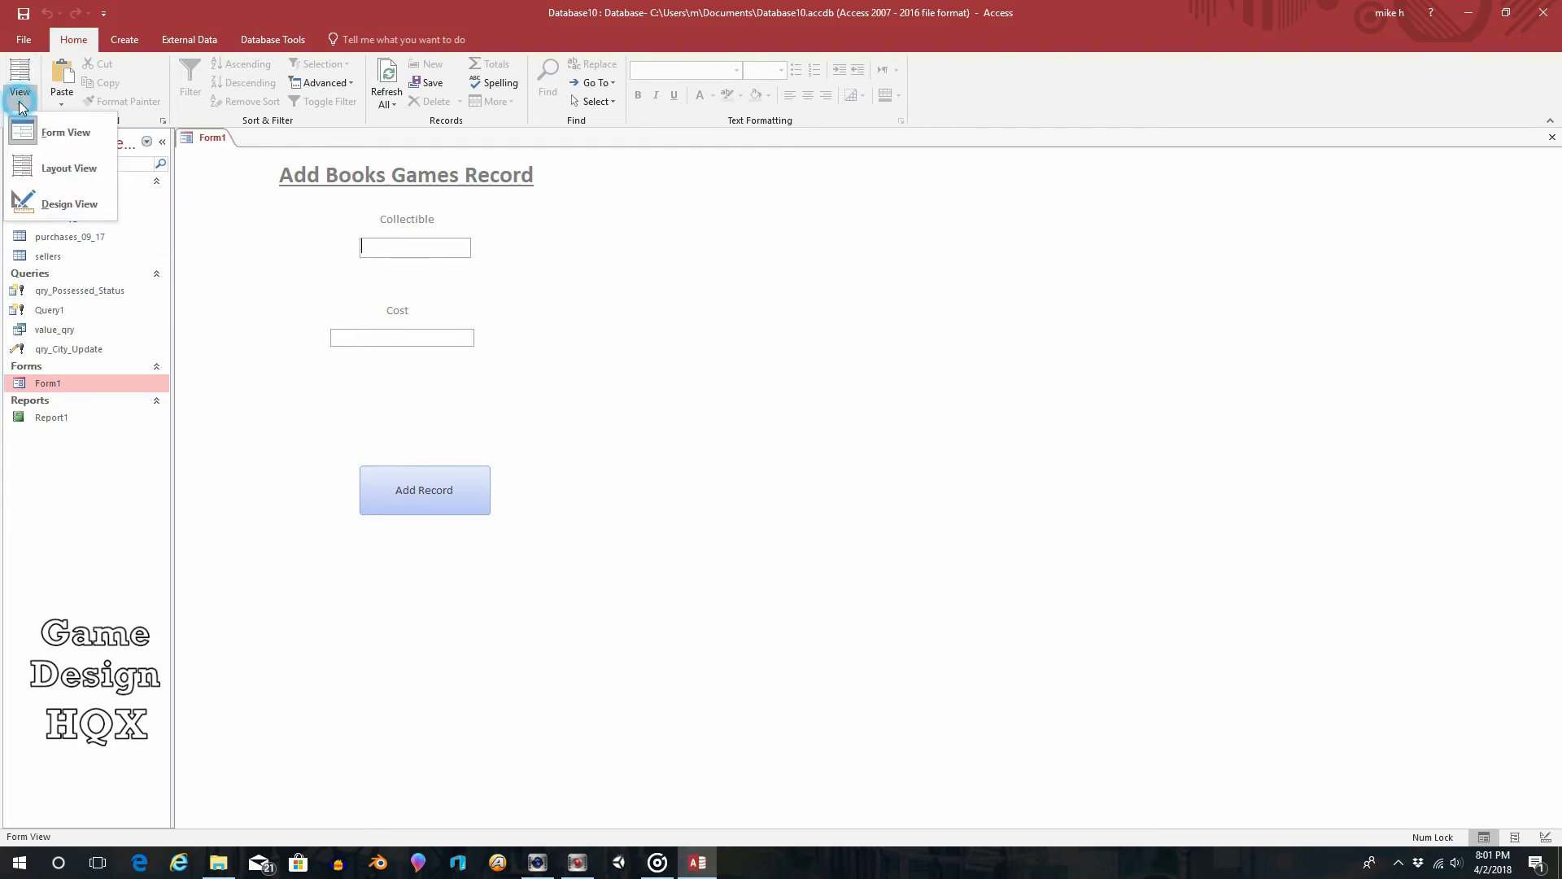
click(45, 205)
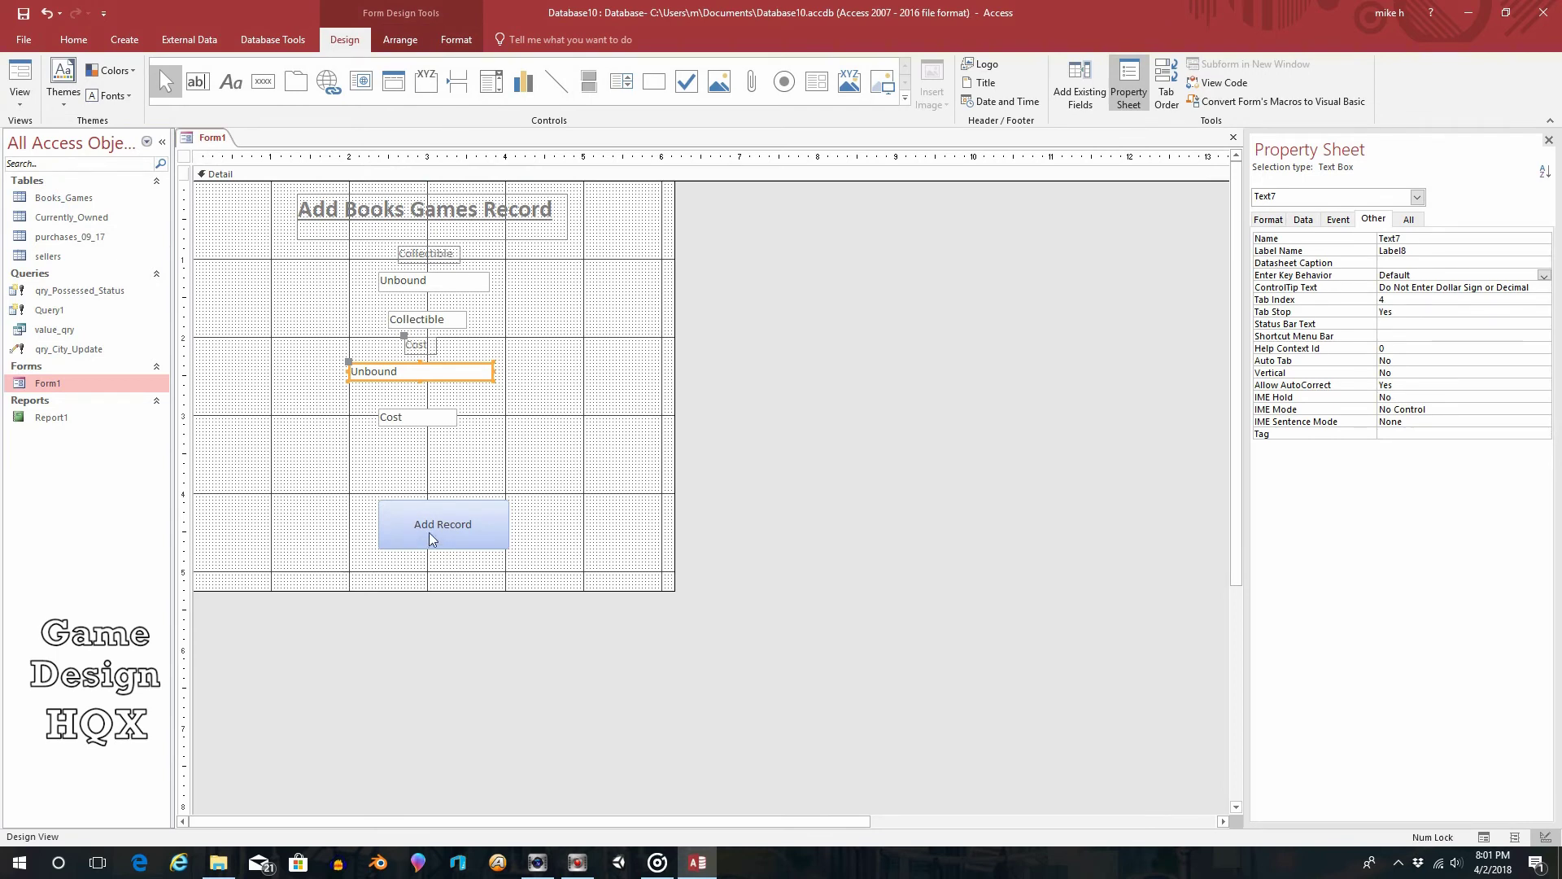
- Draw a label below Add Record reading '**Hover over a field for quick help**'
click(229, 83)
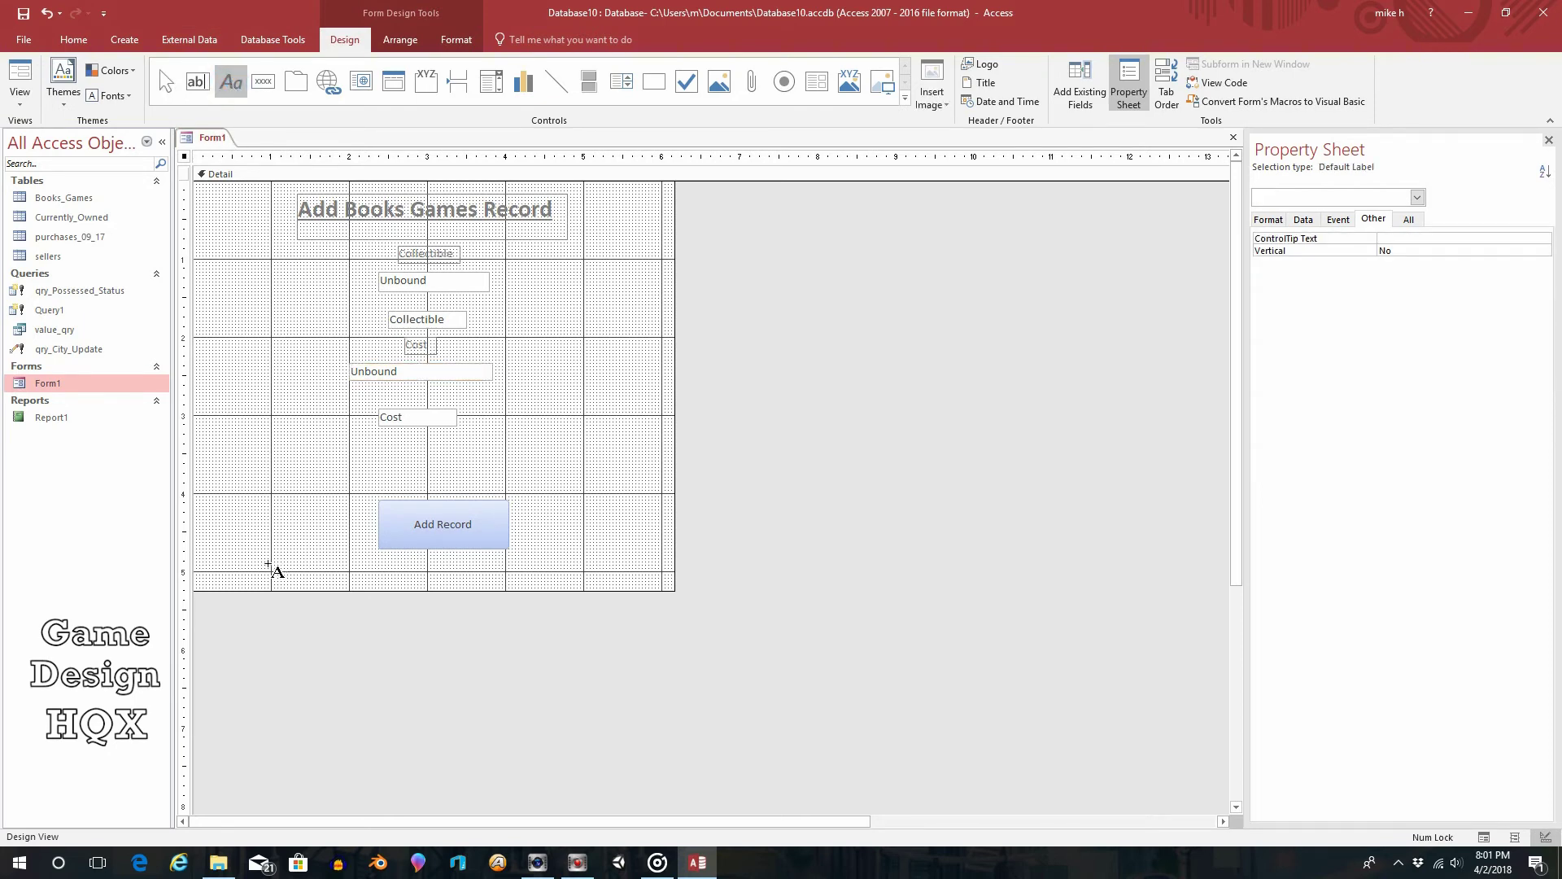
drag(269, 564, 604, 583)
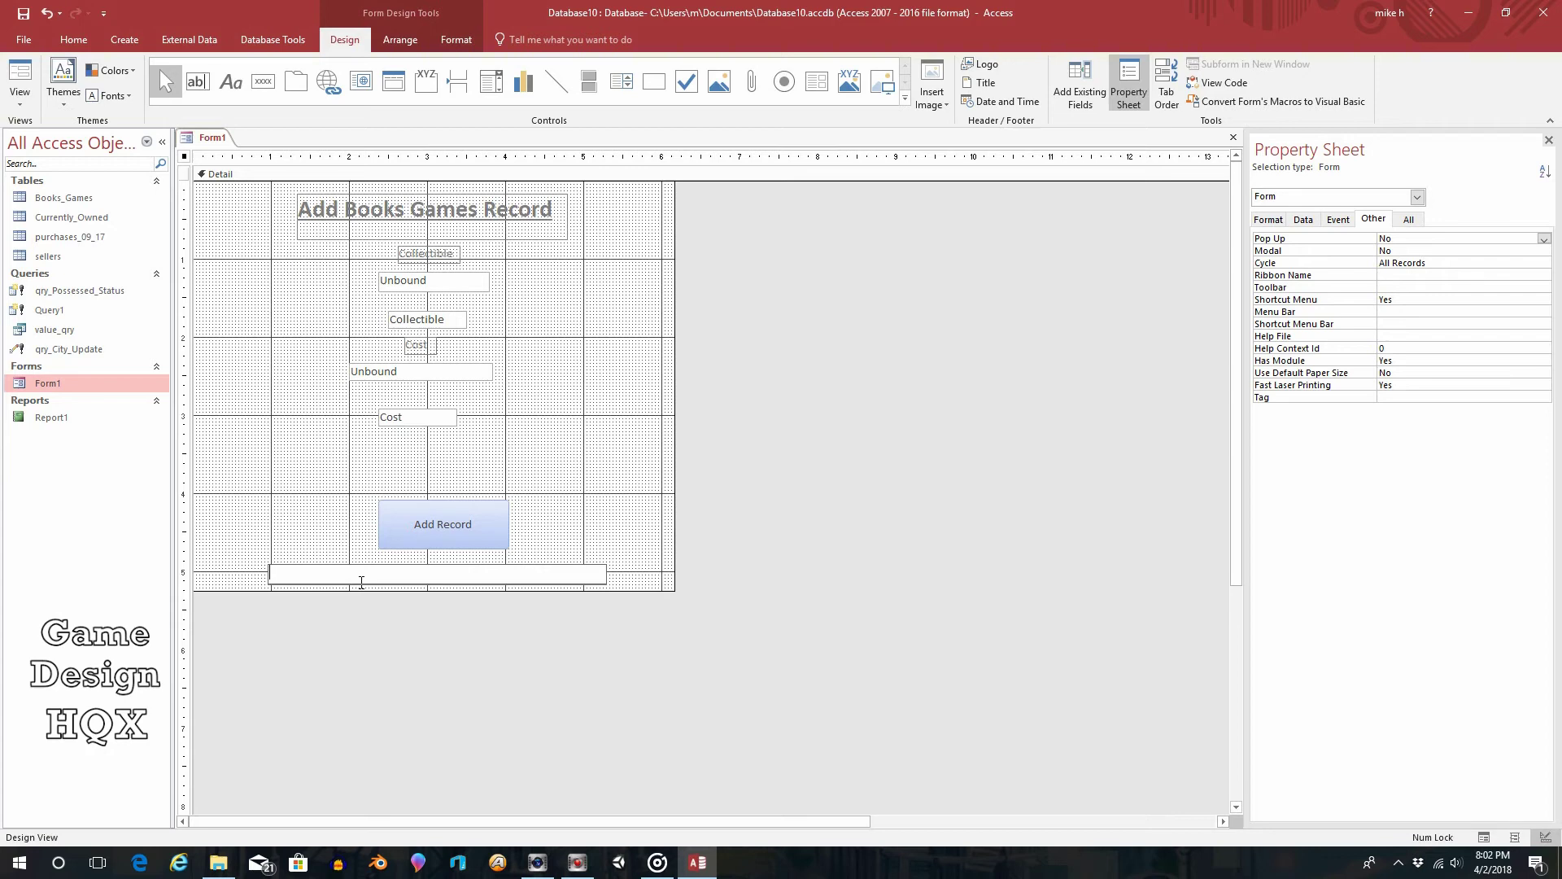
text(**Hover over a field for quick help**)
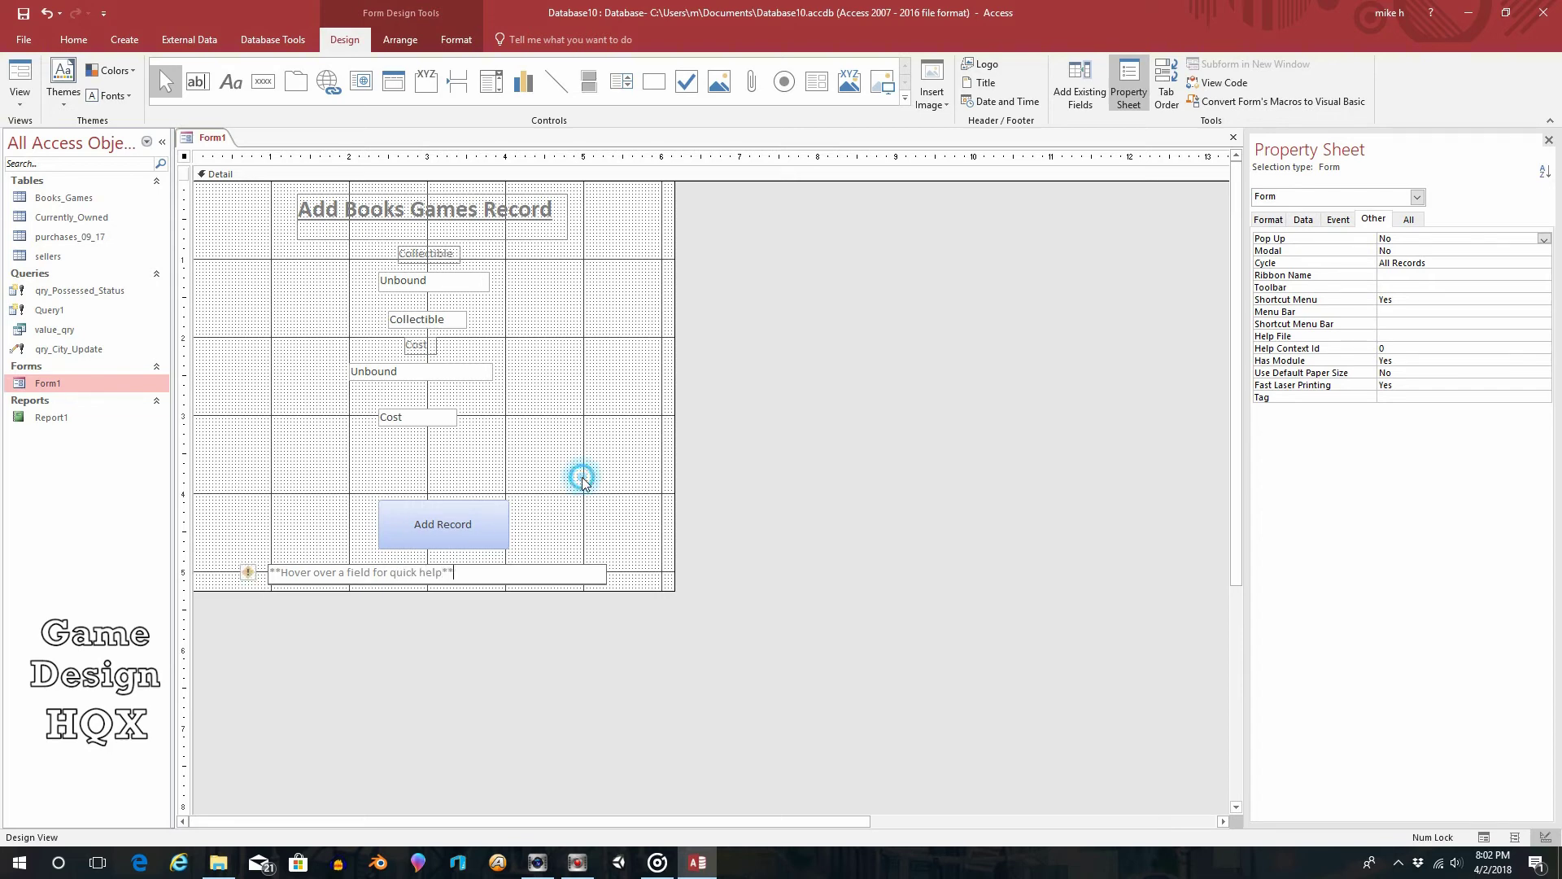
click(583, 481)
- Narrow the quick-help label to fit its text and nudge it three steps right
click(531, 574)
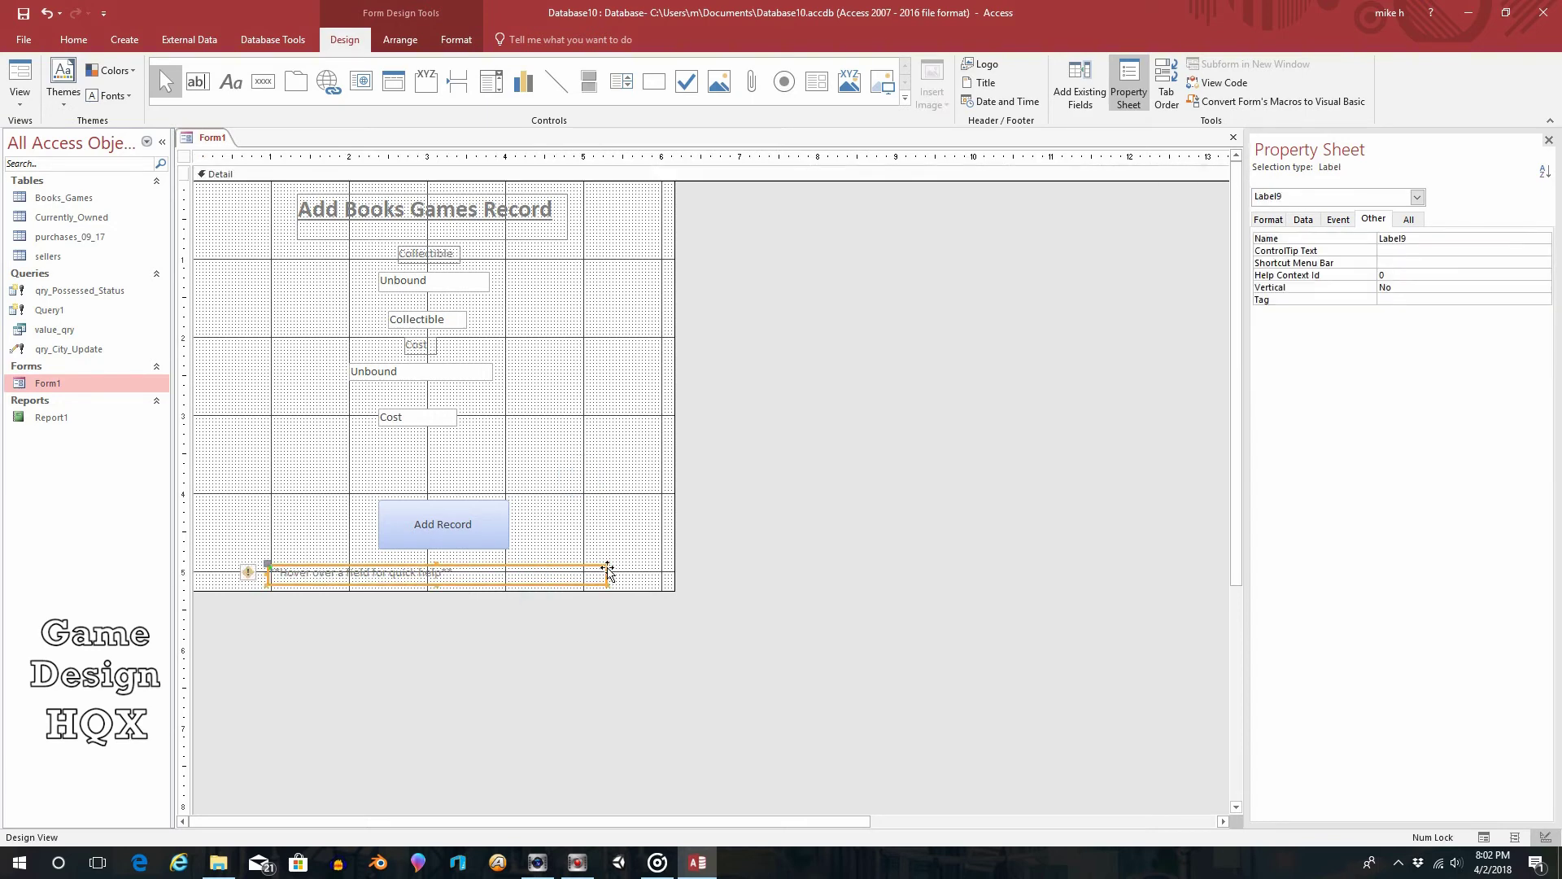
click(605, 575)
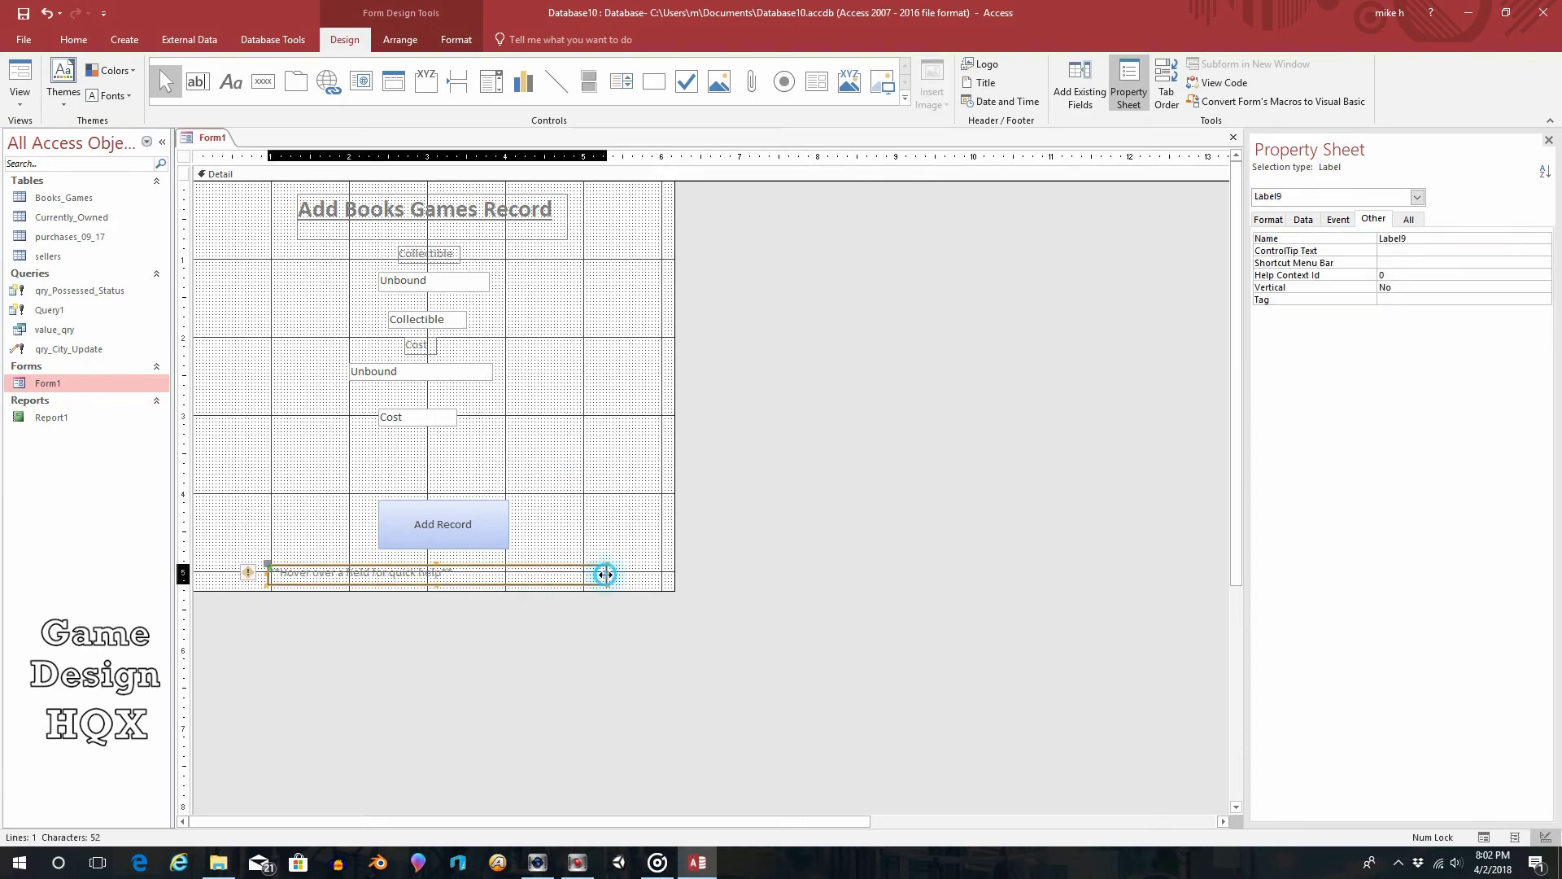
drag(605, 574, 471, 579)
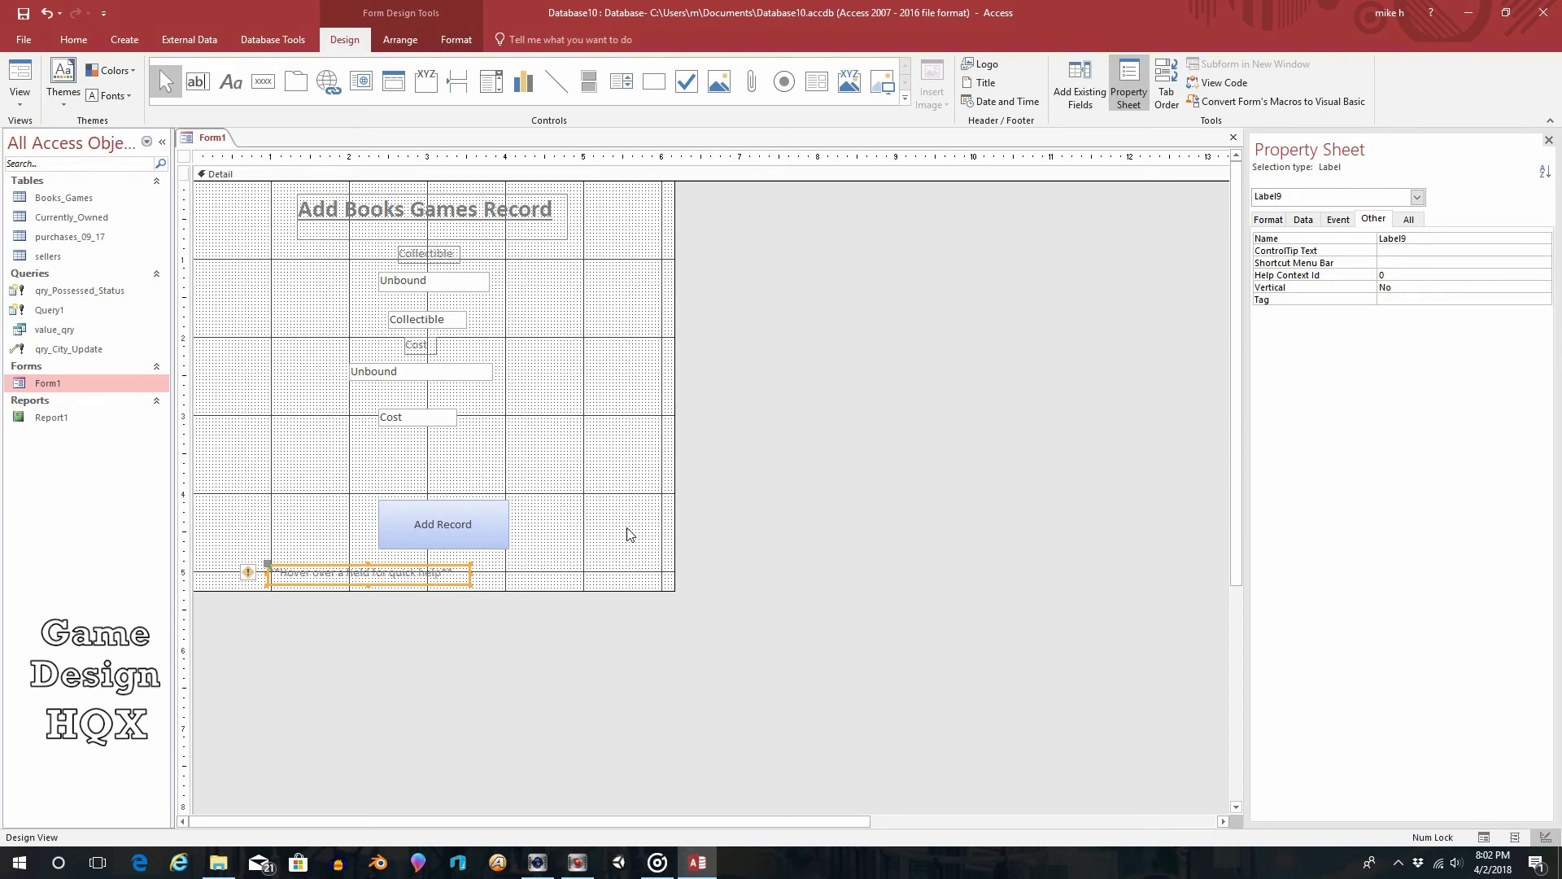
key(Right)
key(Right)
key(Right)
key(Right)
key(Right)
key(Right)
key(Right)
key(Right)
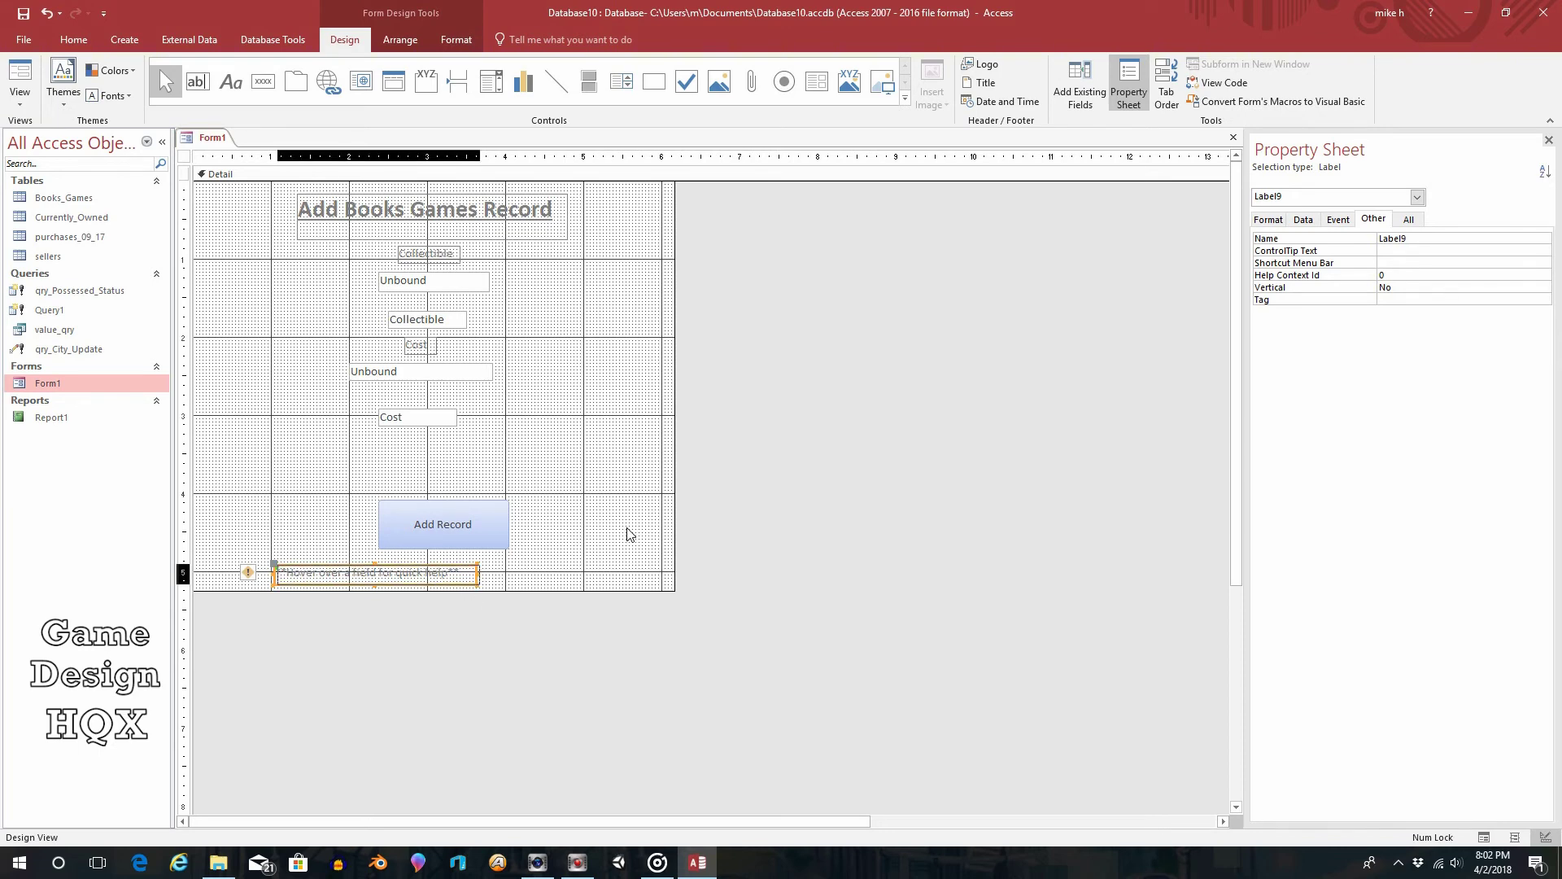
key(Right)
key(Right)
key(Right)
key(Right)
key(Right)
key(Right)
key(Right)
key(Right)
key(Right)
key(Right)
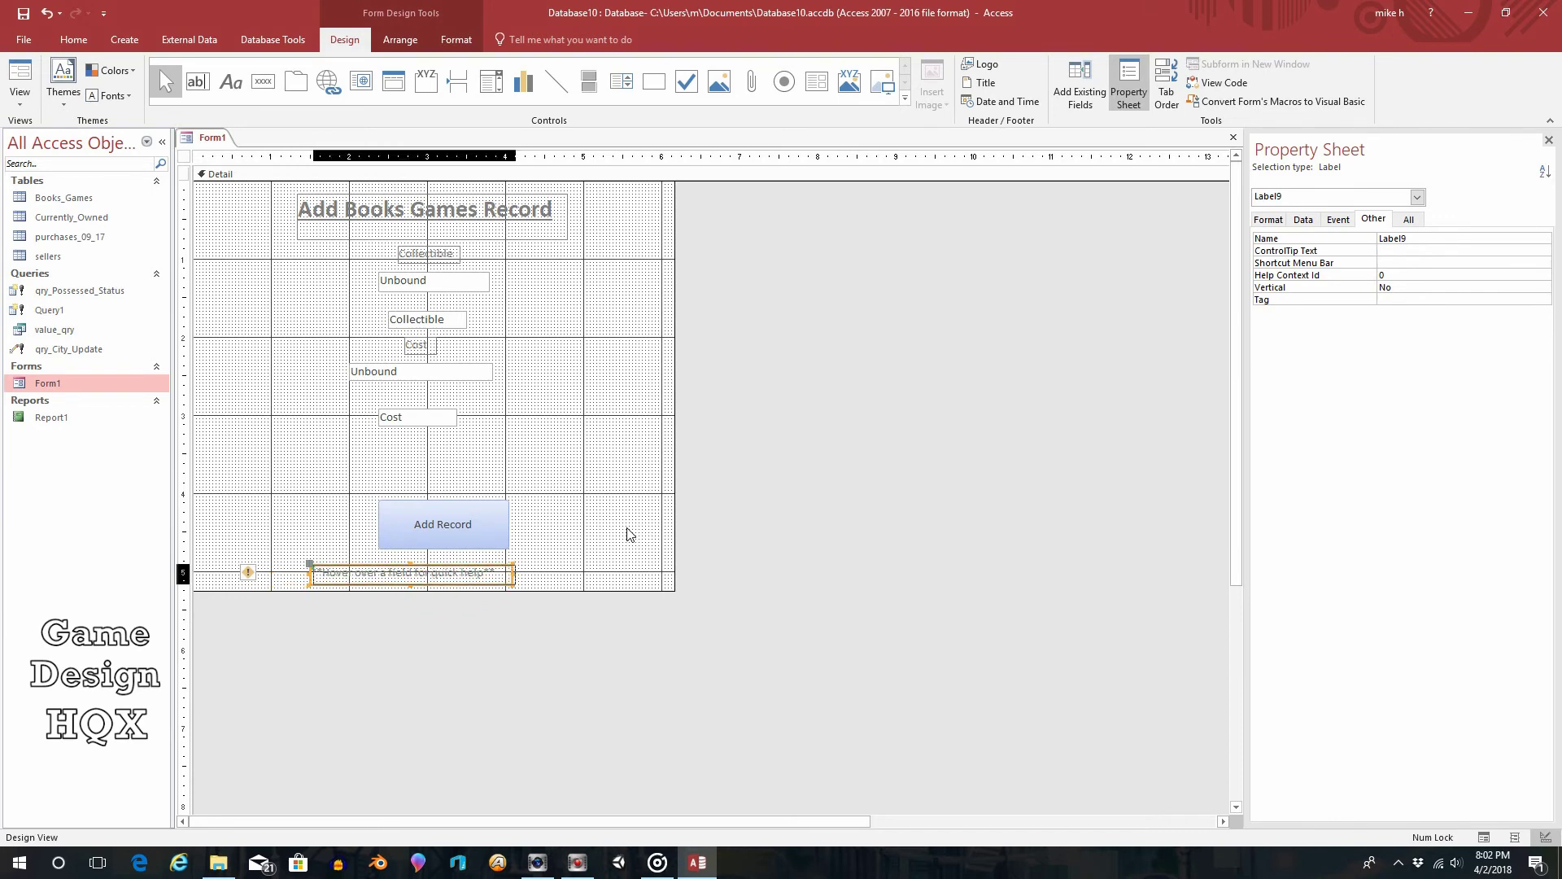
key(Right)
key(Right)
key(Right)
key(Right)
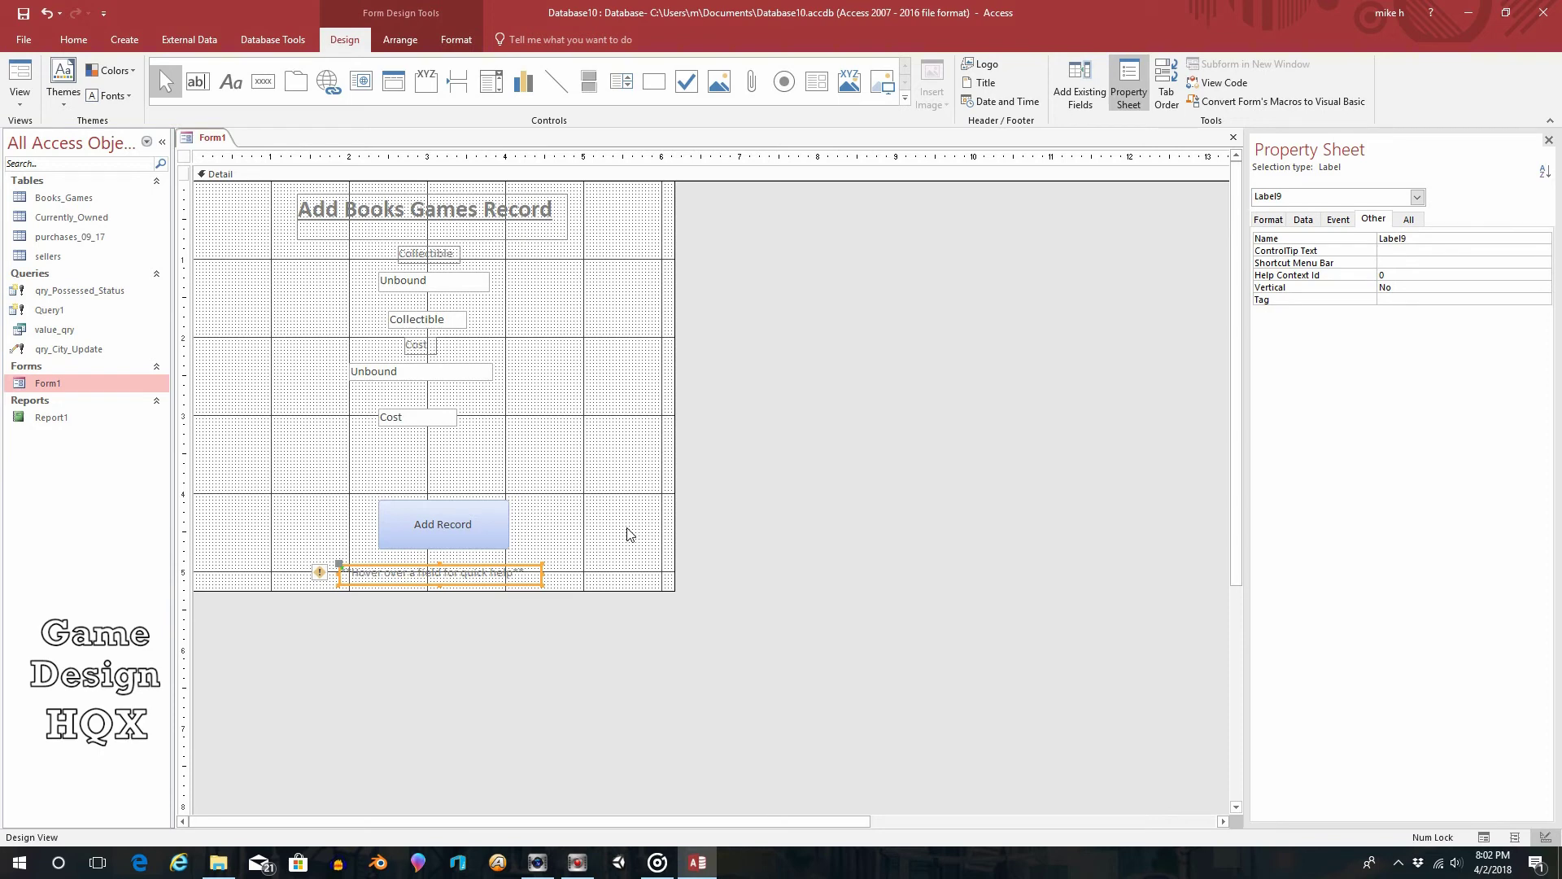
- Save Form1 and preview it in Form View, checking the Cost tooltip
click(23, 11)
click(20, 78)
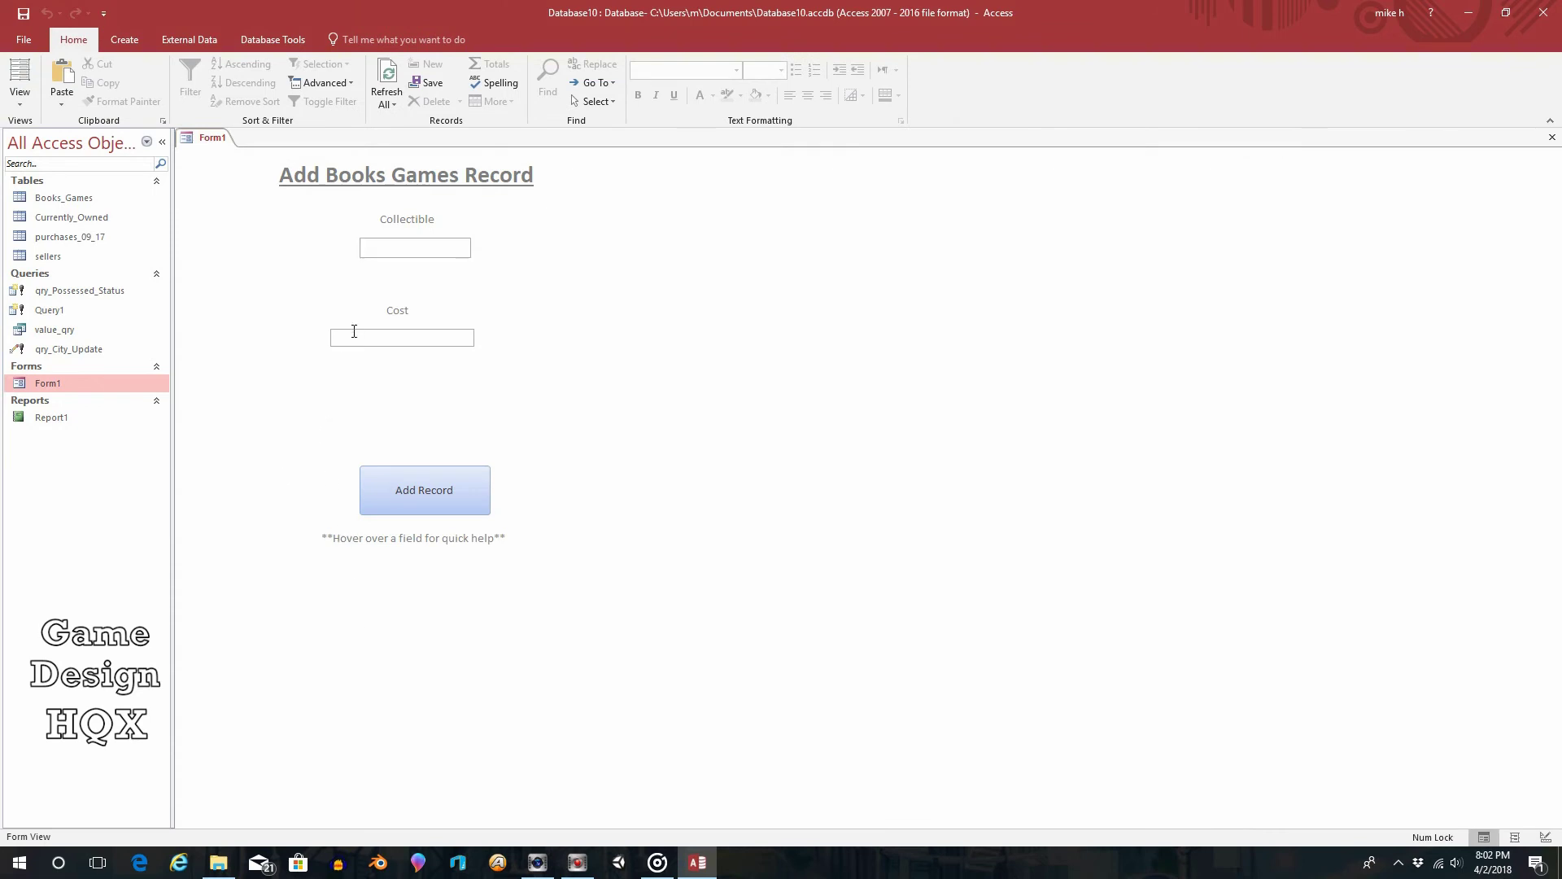
mouse_move(355, 334)
- Return Form1 to Design View and move the Collectible heading slightly right
click(19, 96)
click(31, 203)
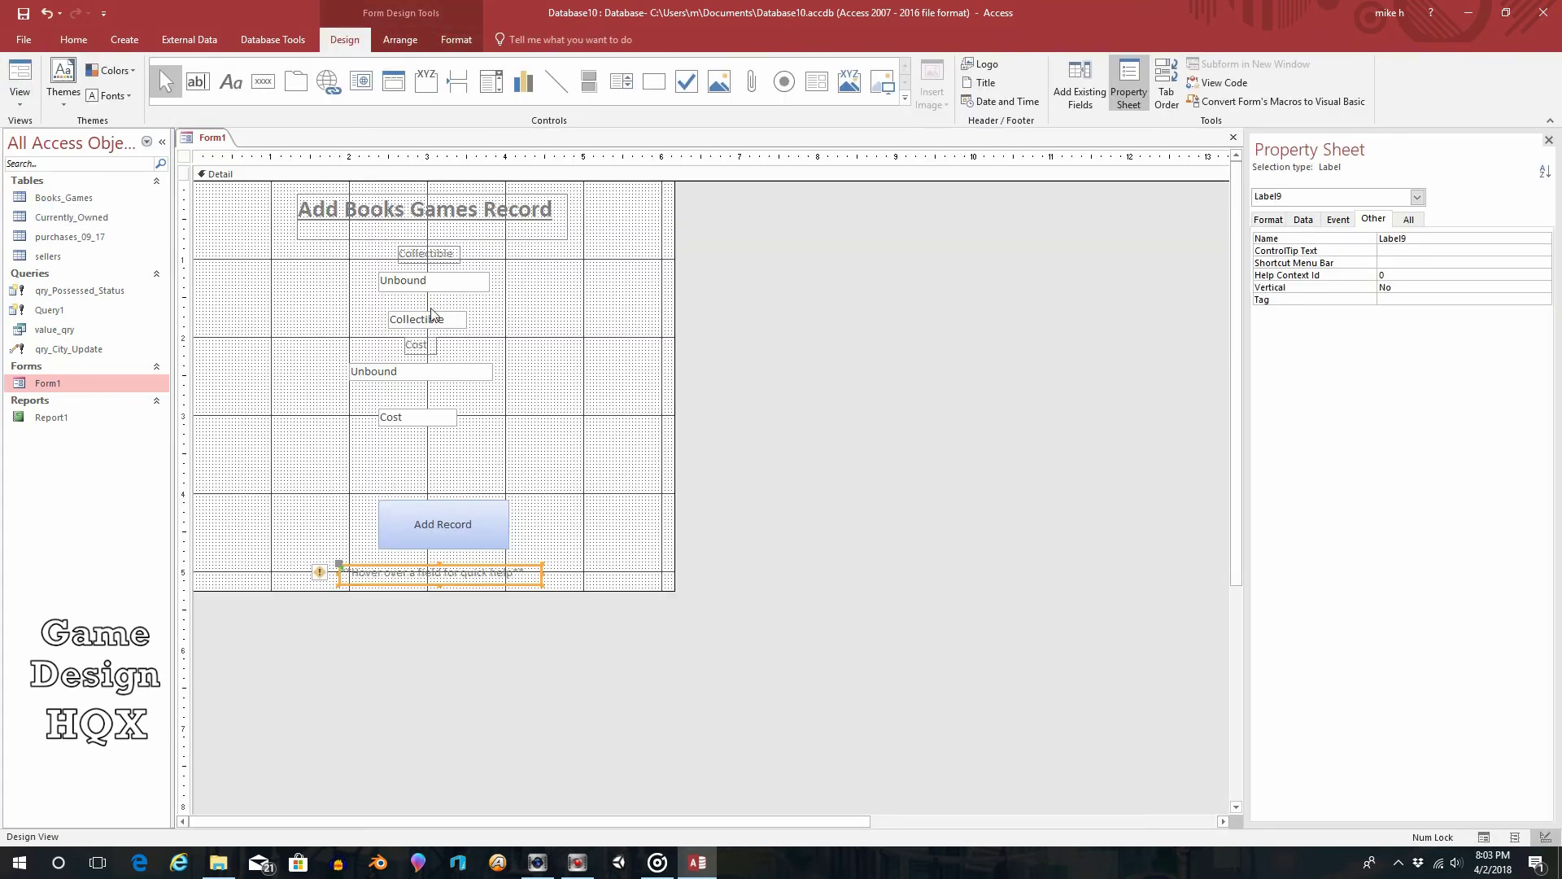
click(419, 248)
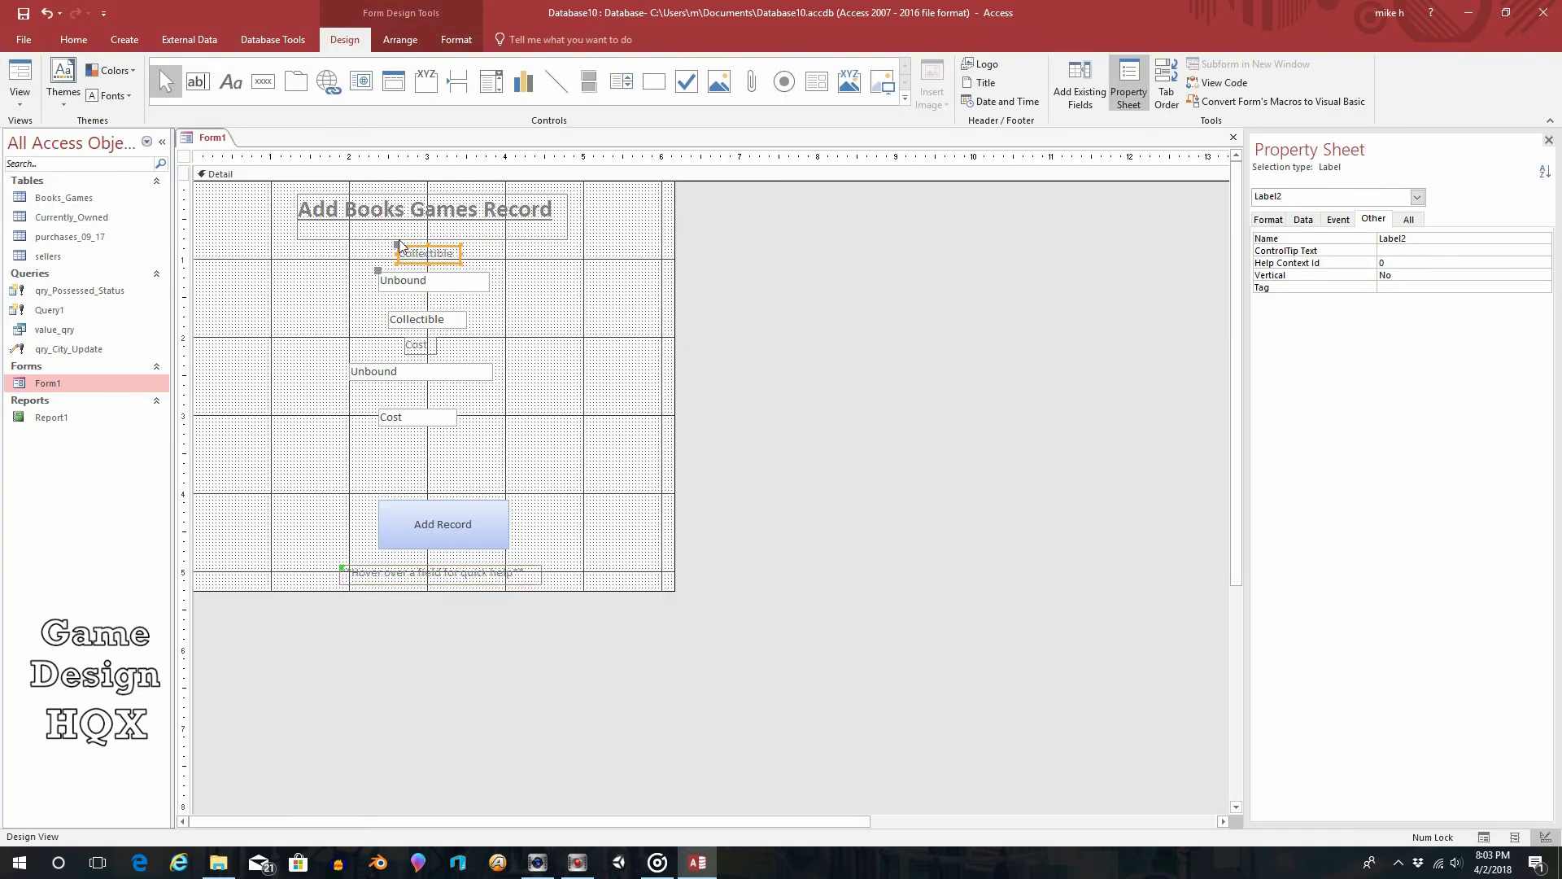
click(396, 245)
drag(396, 246, 403, 246)
click(594, 275)
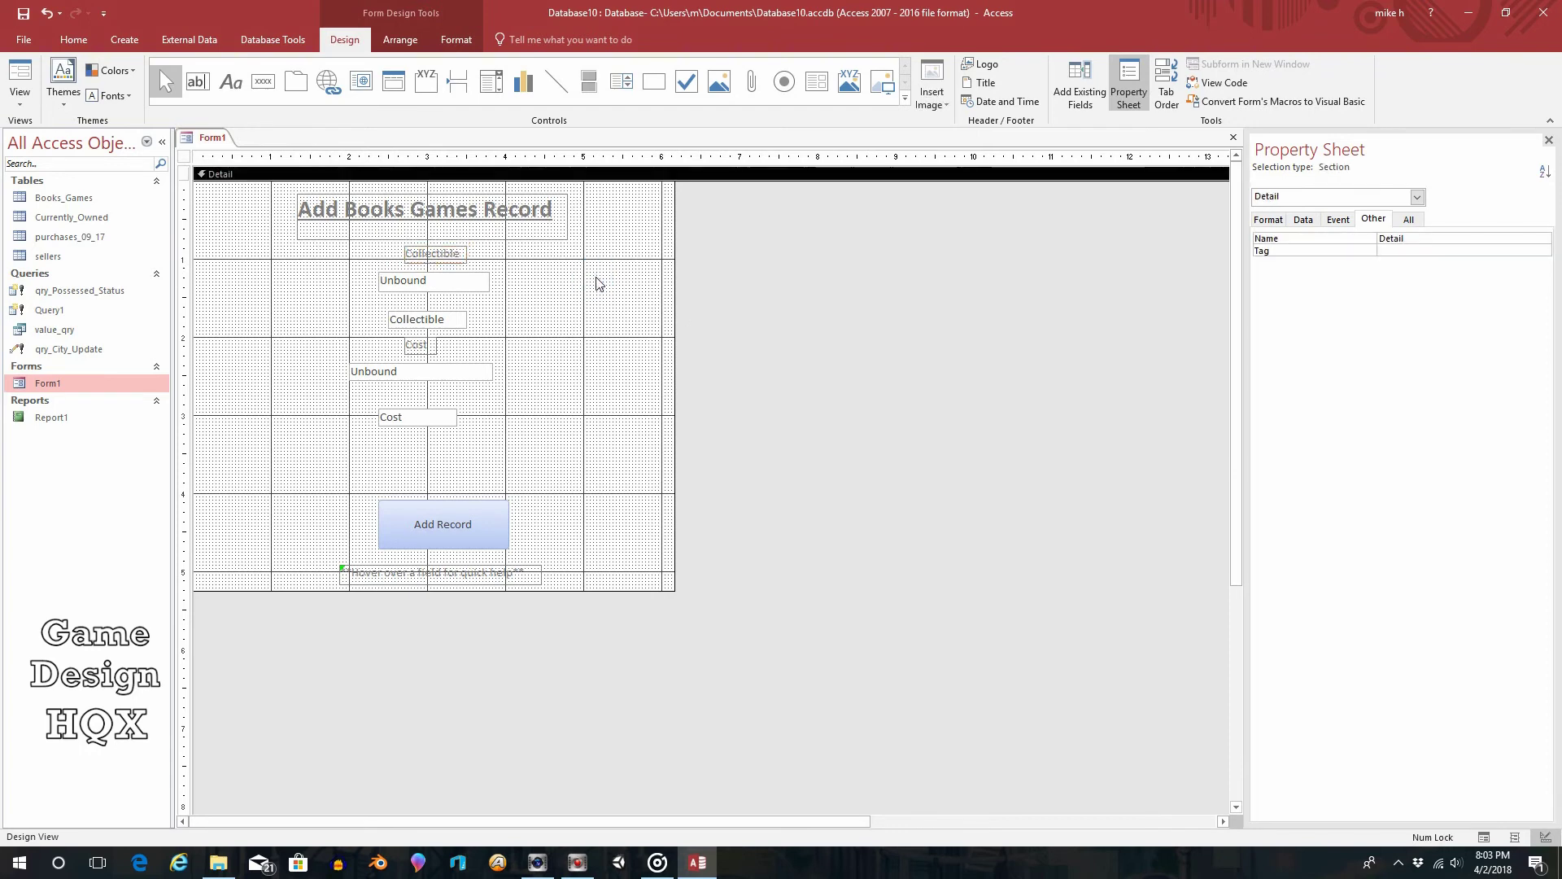